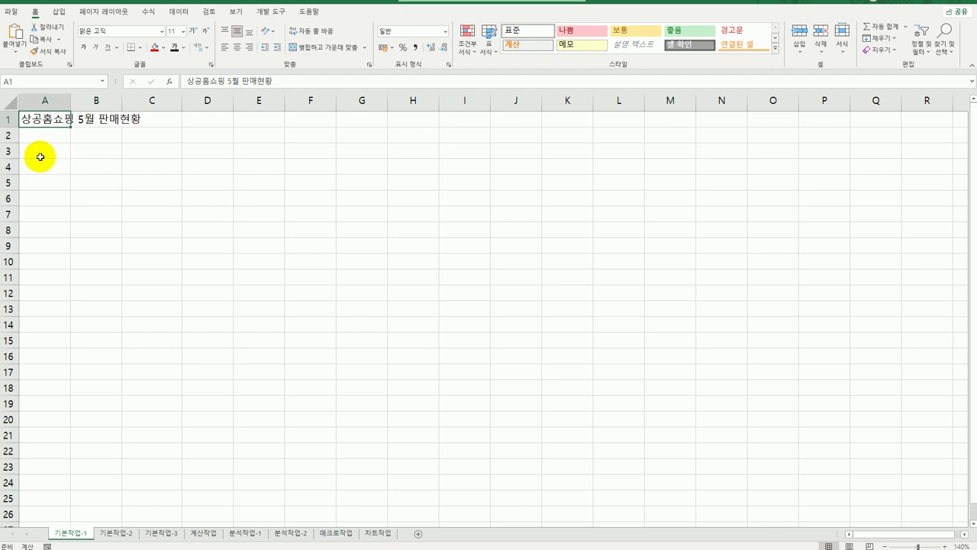
{"action": "left_click_drag", "start_coordinate": [40, 157], "coordinate": [301, 250]}
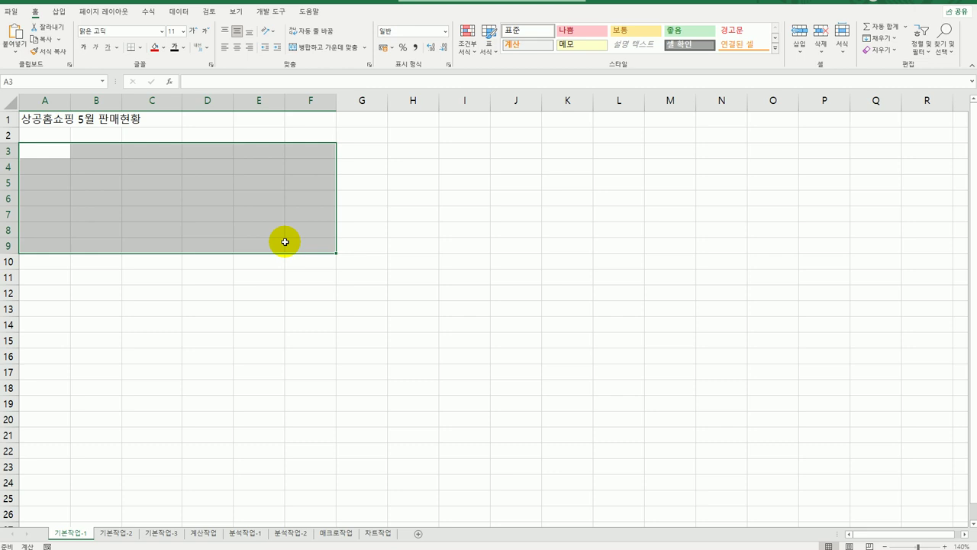
On the 기본작업-2 sheet, merge and center the title across A1:H1.
{"action": "left_click", "coordinate": [126, 535]}
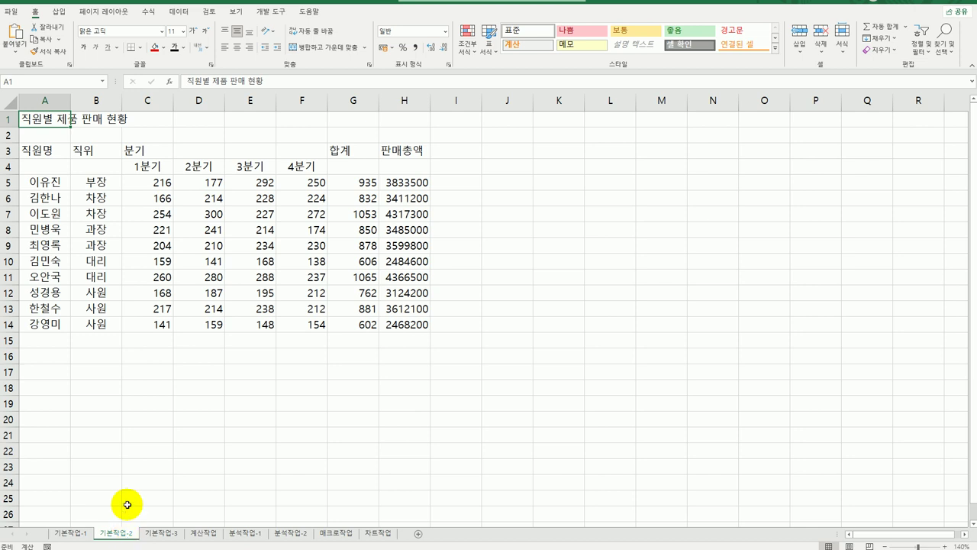
{"action": "left_click_drag", "start_coordinate": [46, 118], "coordinate": [389, 123]}
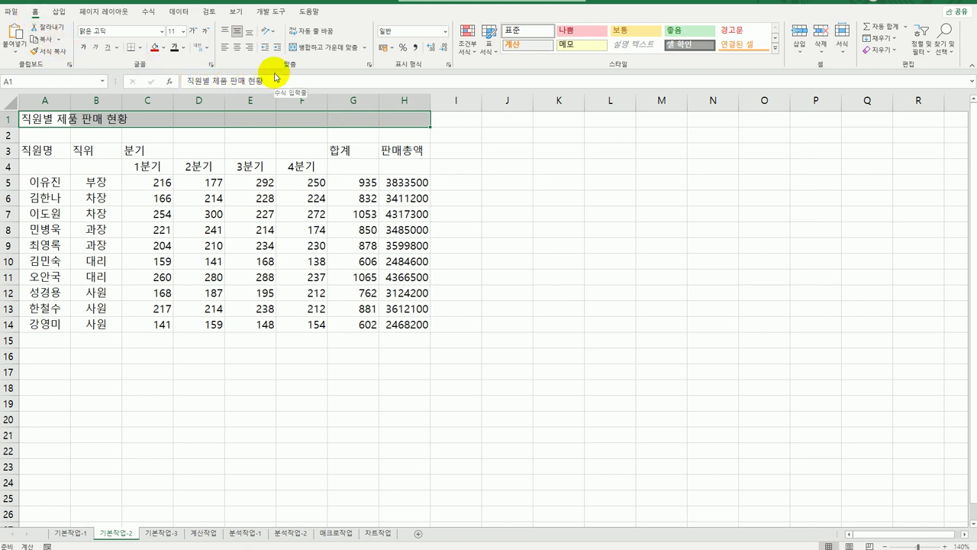
{"action": "left_click", "coordinate": [307, 50]}
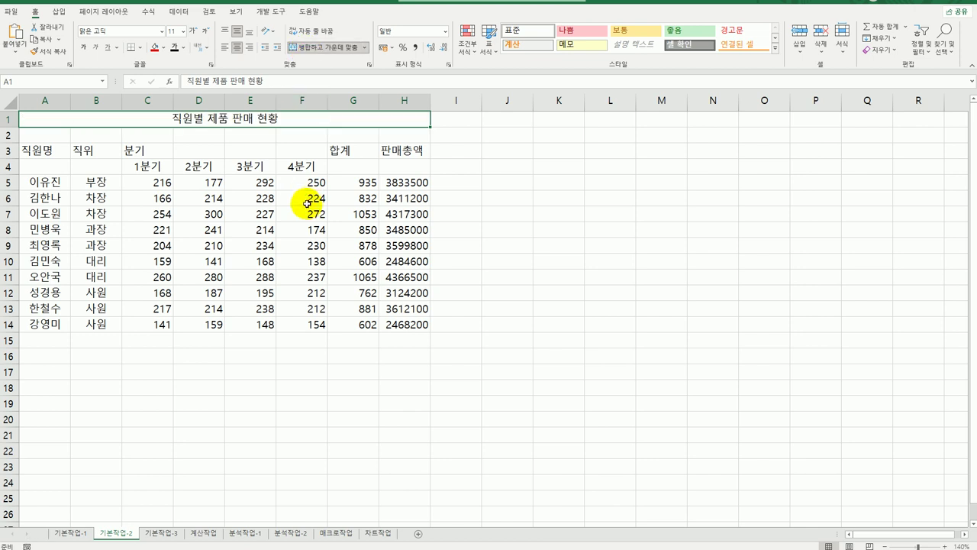
Set the title in A1 to the 궁서 font at size 18.
{"action": "left_click", "coordinate": [162, 31]}
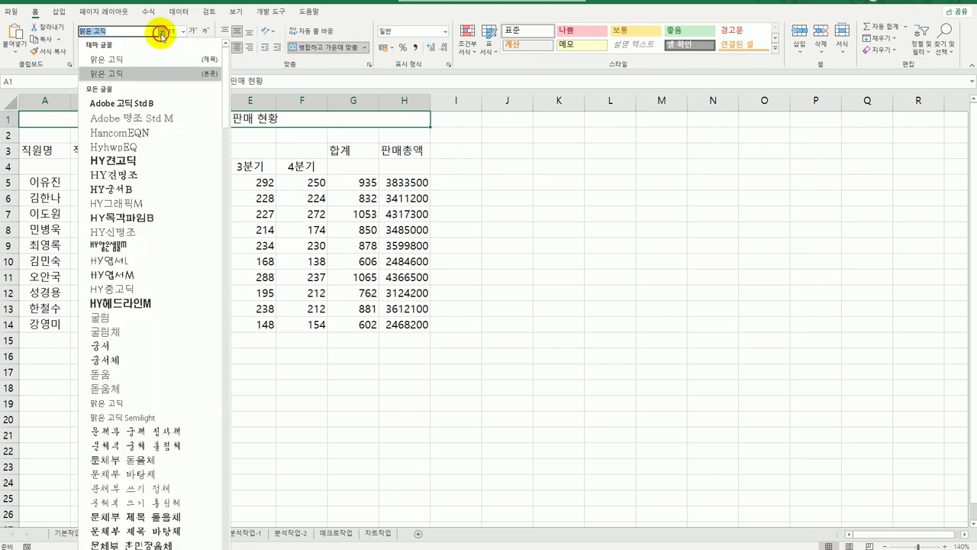
{"action": "left_click", "coordinate": [147, 345]}
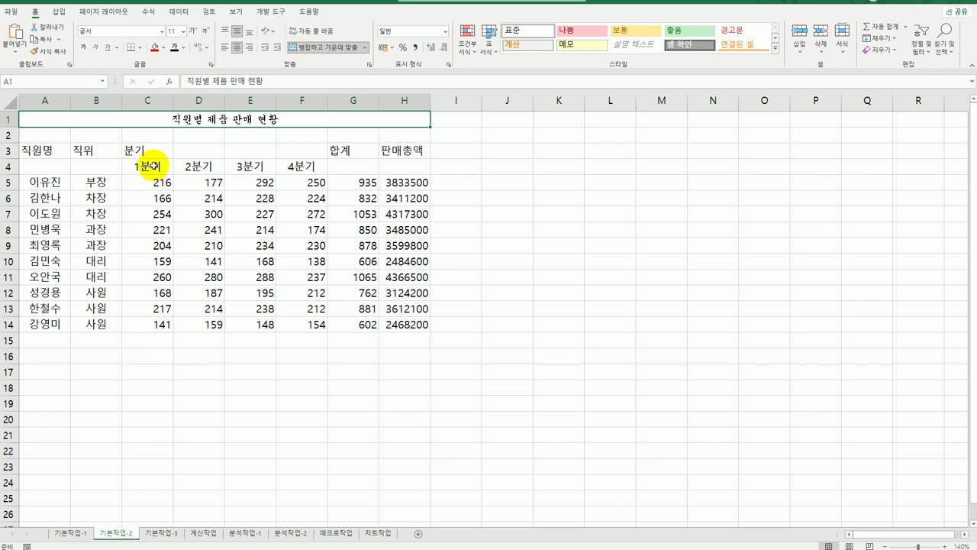
{"action": "left_click", "coordinate": [183, 31]}
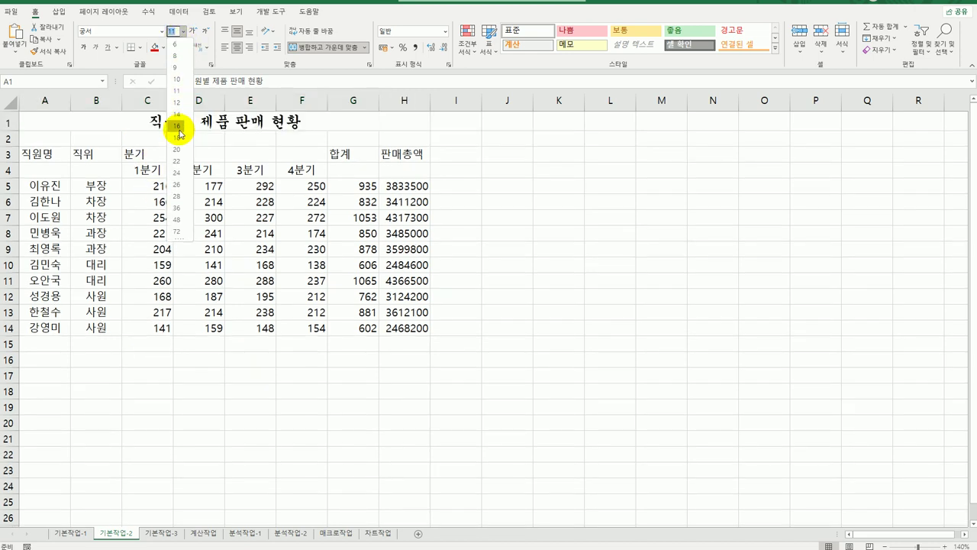
{"action": "left_click", "coordinate": [180, 138]}
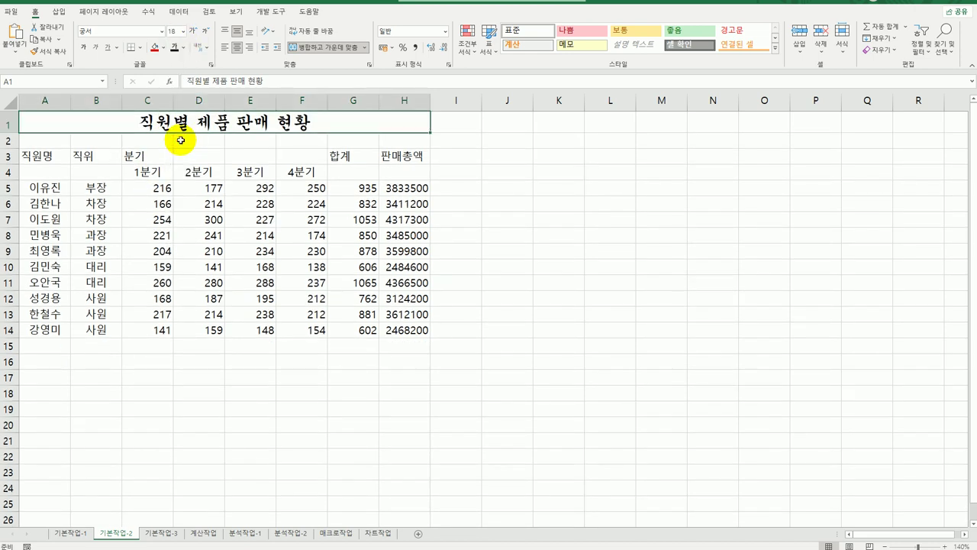
Make the title in row 1 bold with a single underline.
{"action": "left_click", "coordinate": [84, 48]}
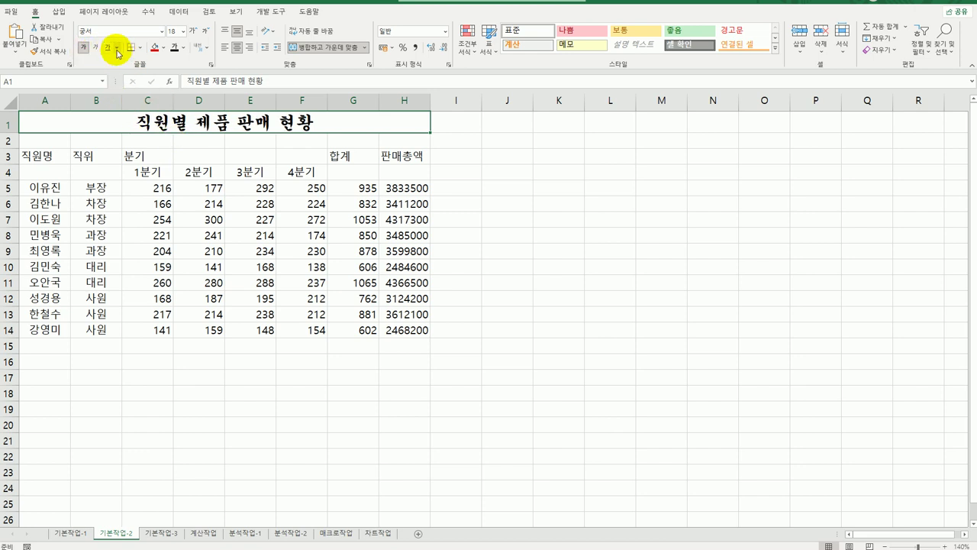
{"action": "left_click", "coordinate": [116, 49]}
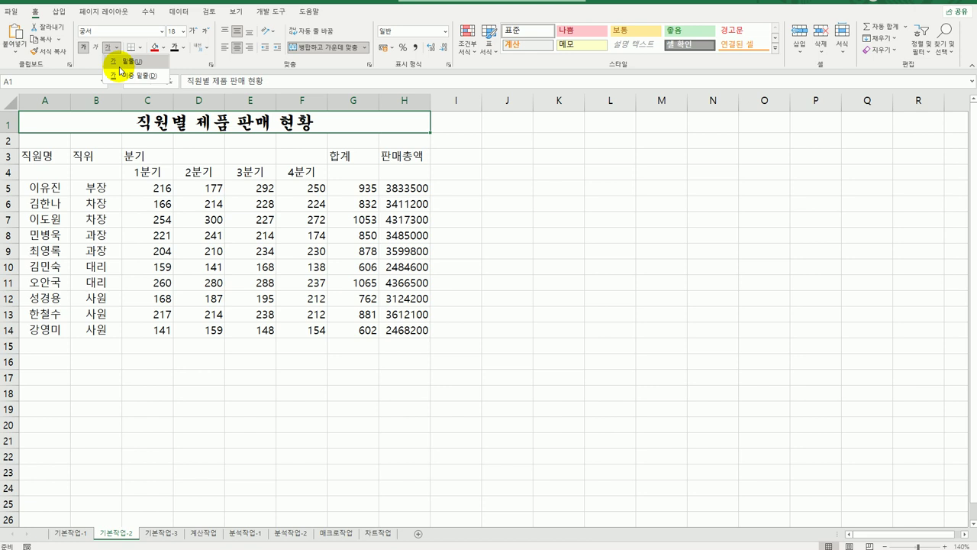
{"action": "left_click", "coordinate": [120, 64]}
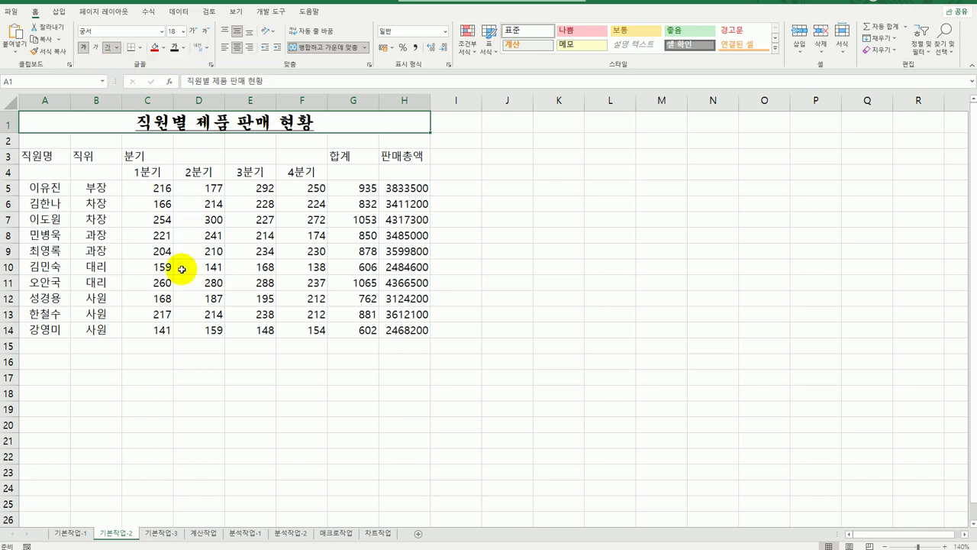
{"action": "left_click", "coordinate": [173, 399]}
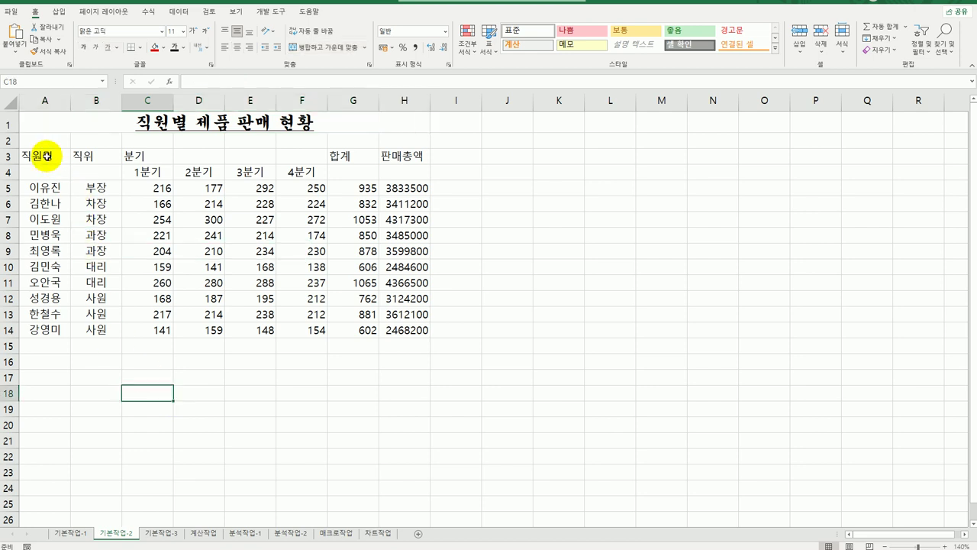
Merge and center the header ranges A3:A4, B3:B4, C3:F3, G3:G4 and H3:H4.
{"action": "left_click_drag", "start_coordinate": [47, 156], "coordinate": [49, 167]}
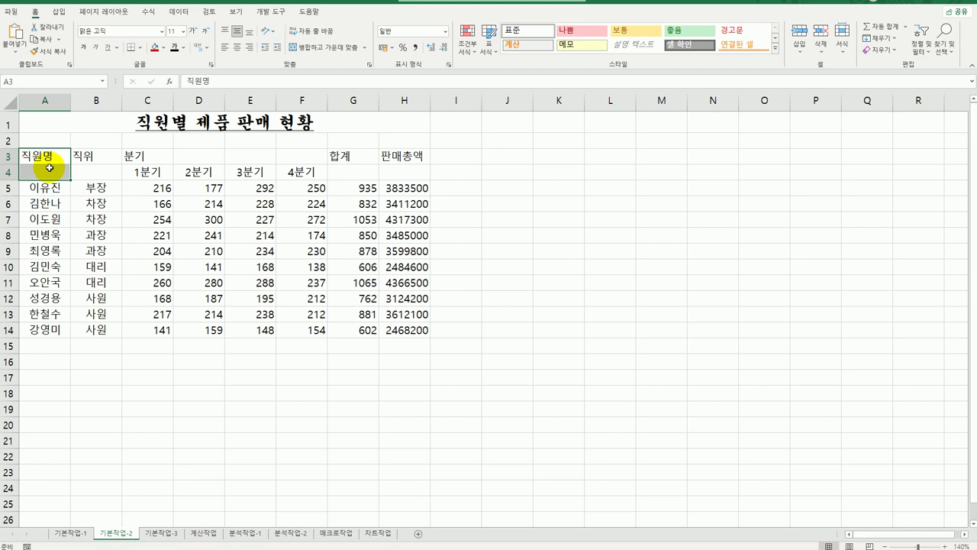
{"action": "left_click_drag", "start_coordinate": [96, 155], "coordinate": [295, 155]}
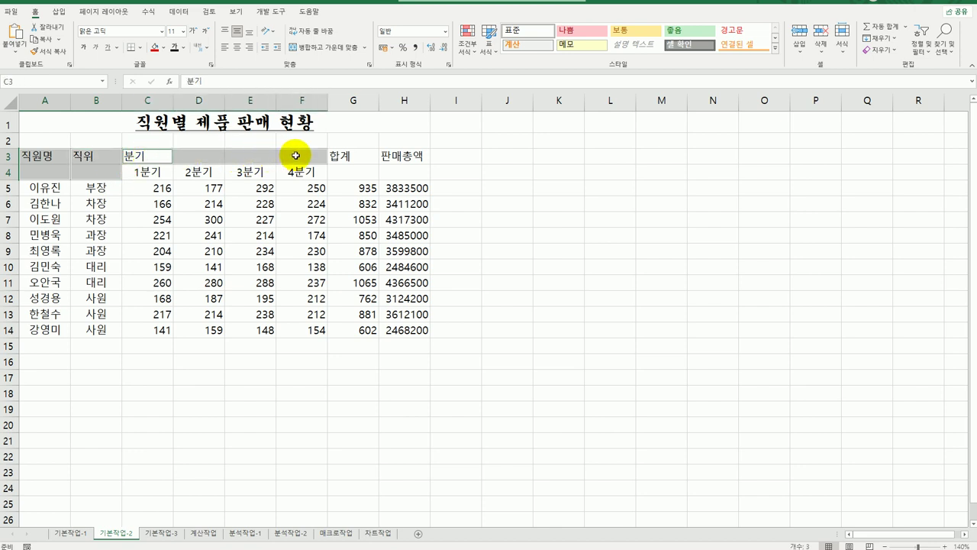
{"action": "left_click_drag", "start_coordinate": [356, 157], "coordinate": [356, 173]}
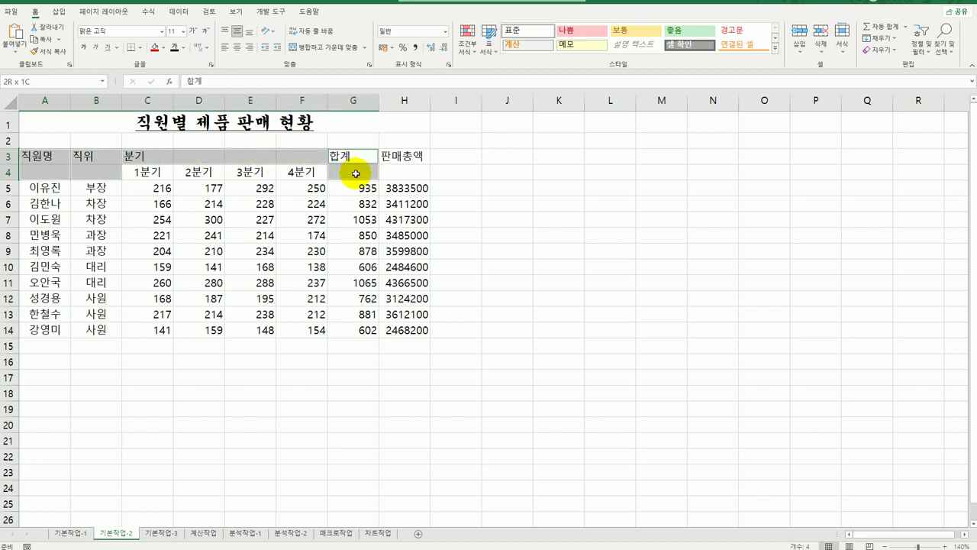
{"action": "left_click_drag", "start_coordinate": [424, 156], "coordinate": [414, 175]}
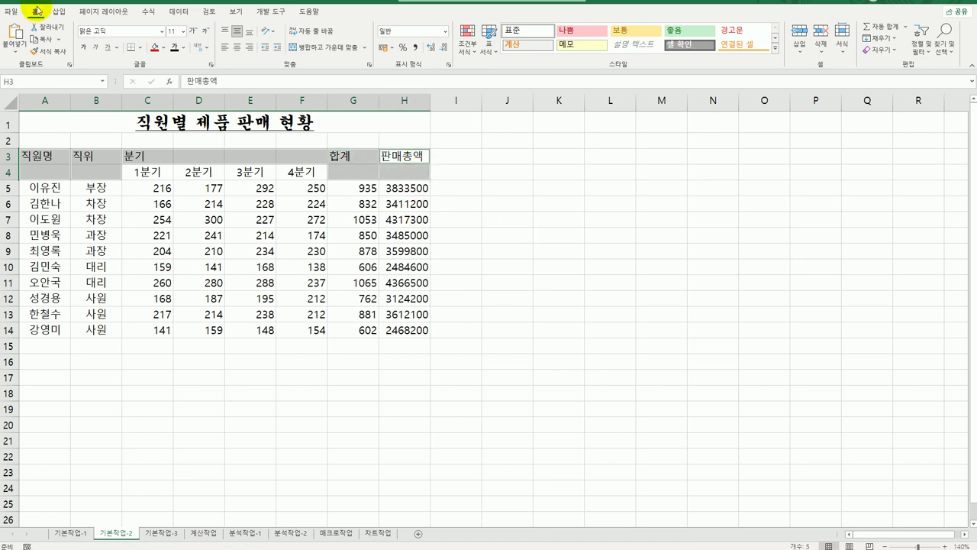
{"action": "left_click", "coordinate": [325, 53]}
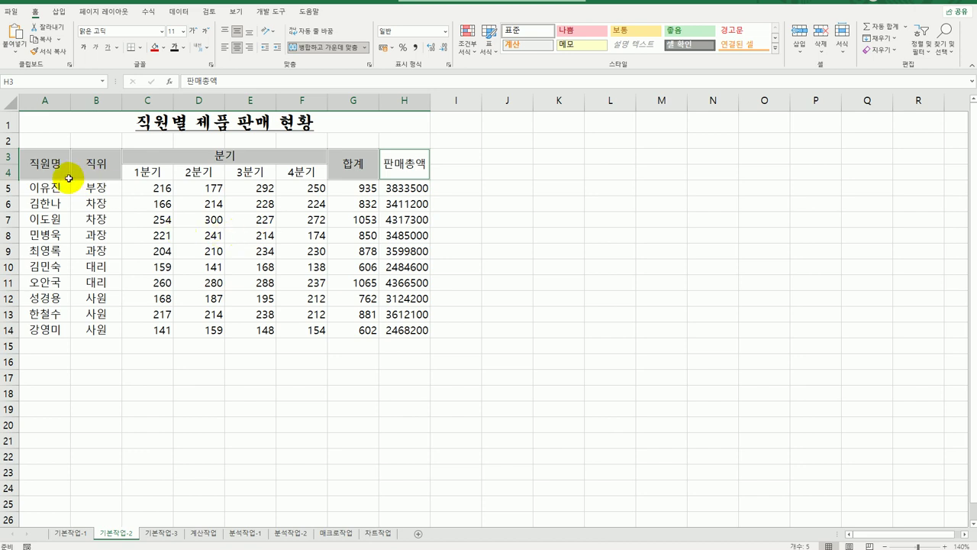
Apply the 강조색6 cell style to the header range A3:H4.
{"action": "left_click_drag", "start_coordinate": [48, 164], "coordinate": [398, 167]}
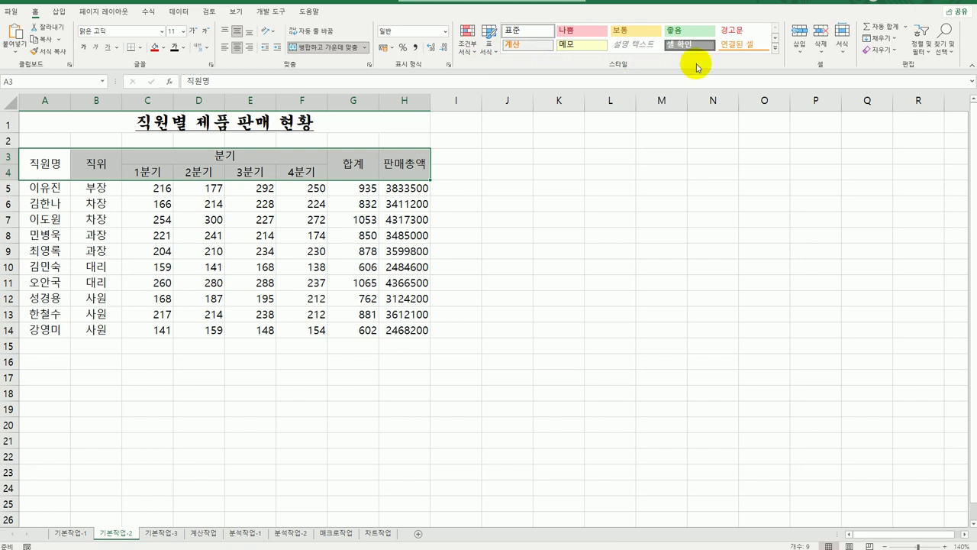
{"action": "left_click", "coordinate": [775, 47]}
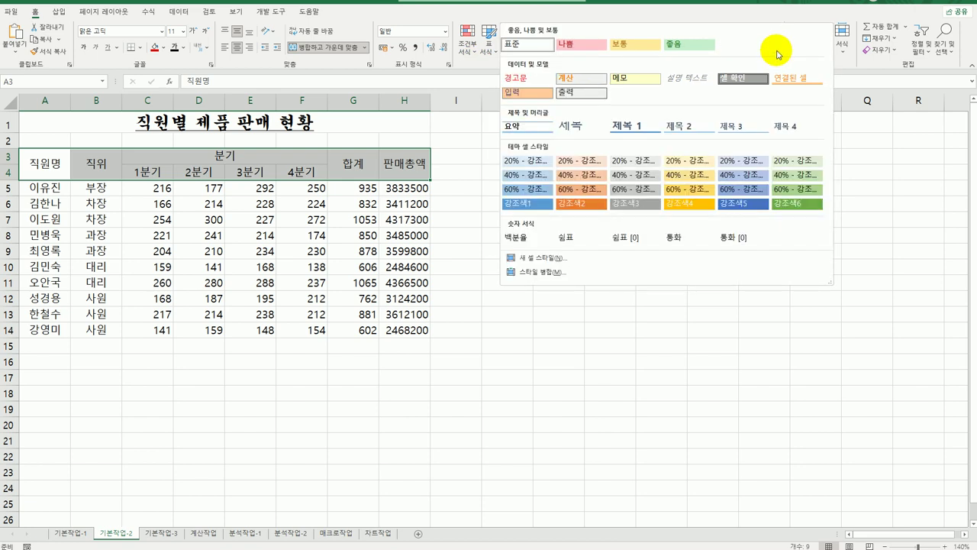
{"action": "left_click", "coordinate": [796, 204]}
{"action": "left_click", "coordinate": [635, 282]}
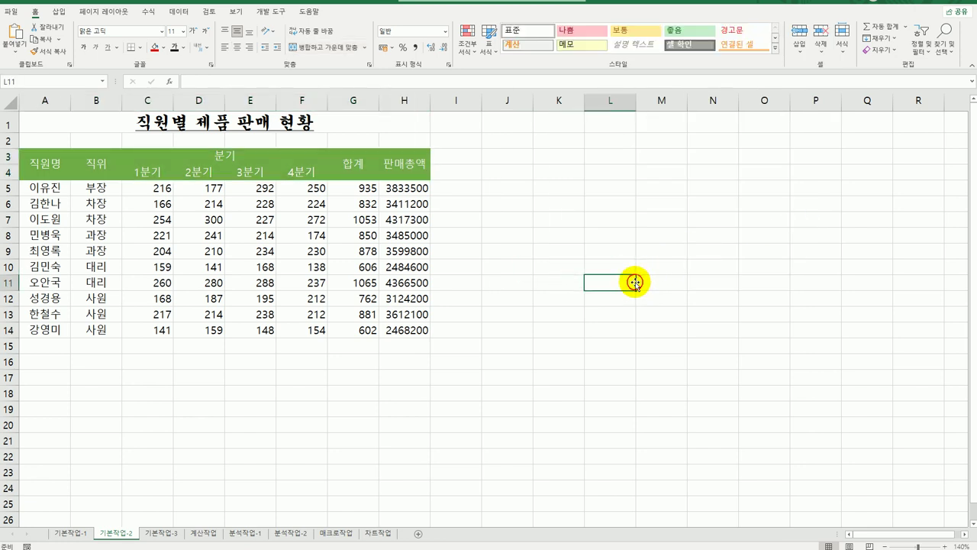
Insert the special character ♠ in front of the title text in A1.
{"action": "left_click", "coordinate": [98, 127]}
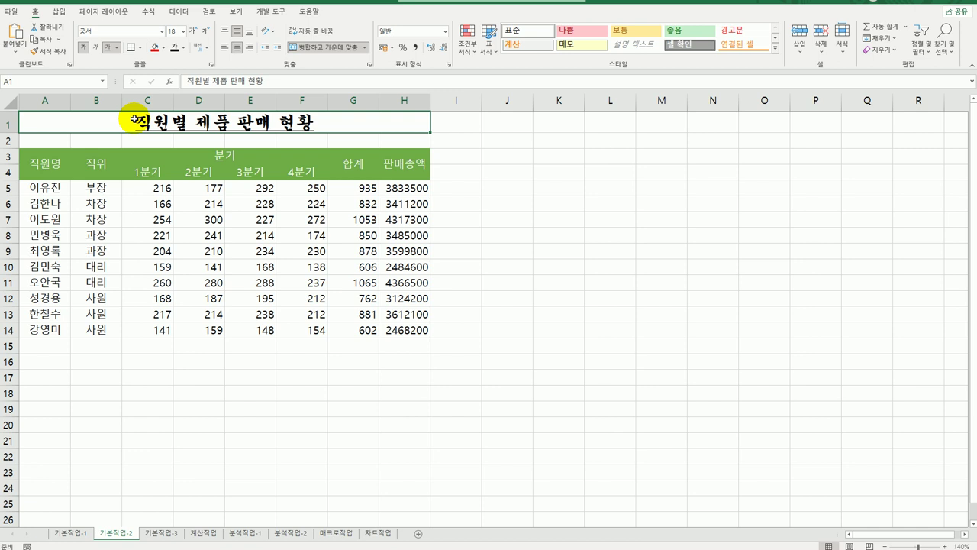
{"action": "double_click", "coordinate": [134, 118]}
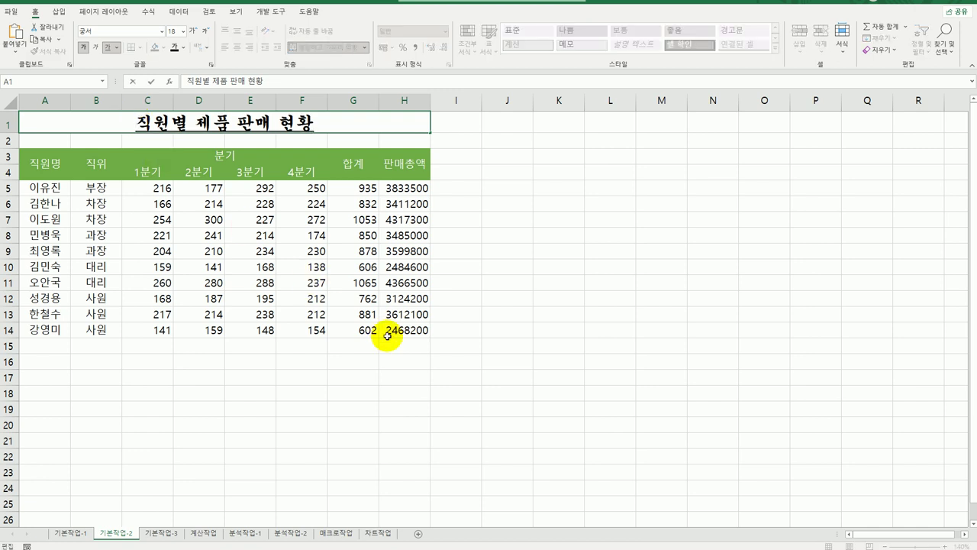
{"action": "type", "text": "a"}
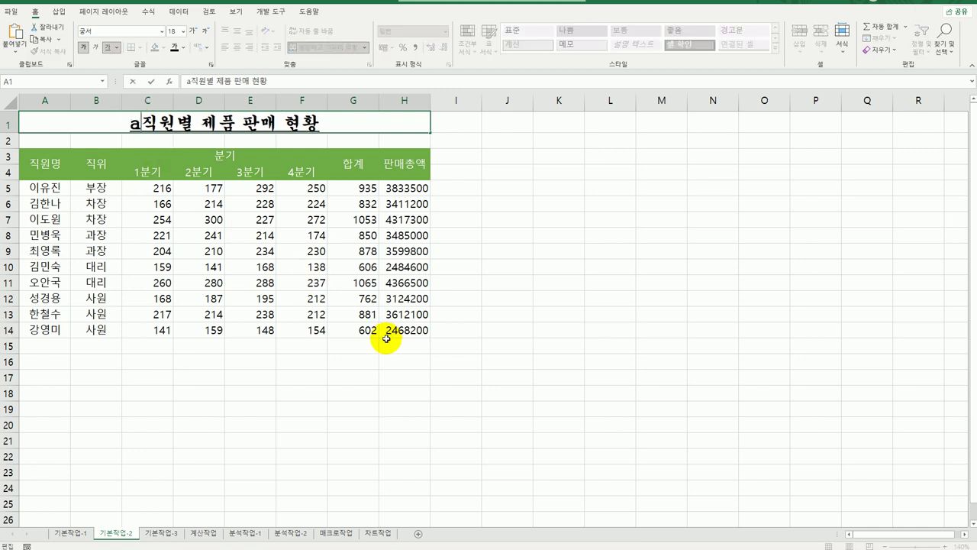
{"action": "key", "text": "BackSpace"}
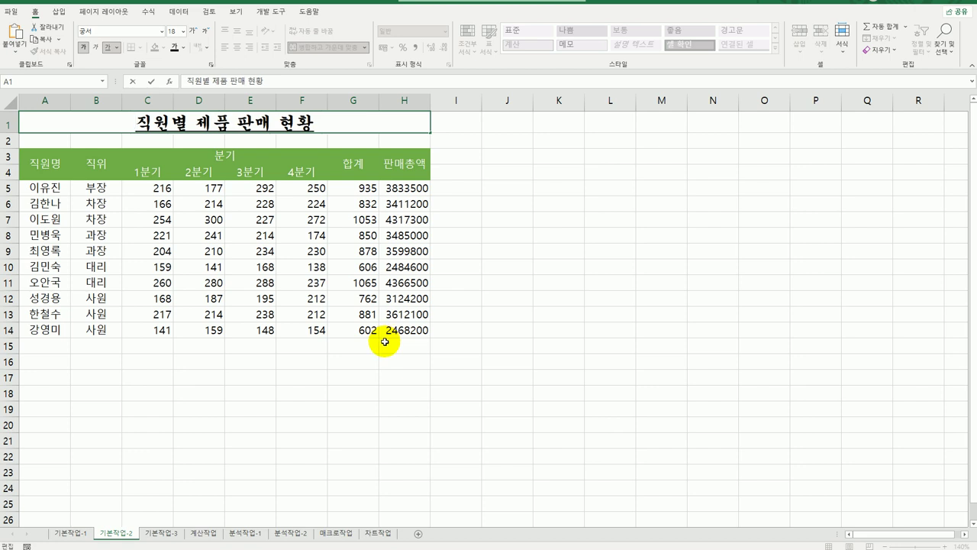
{"action": "type", "text": "ㅁ"}
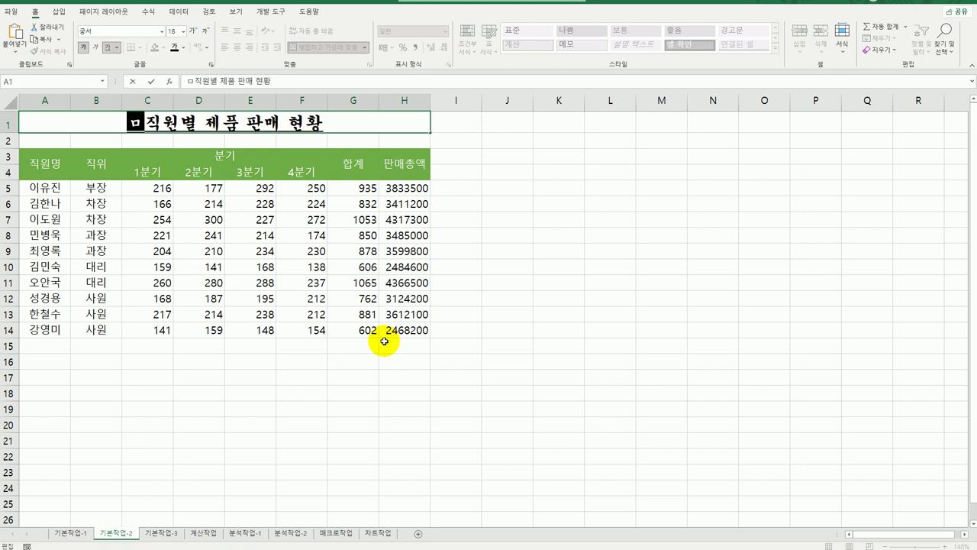
{"action": "key", "text": "Hangul_Hanja"}
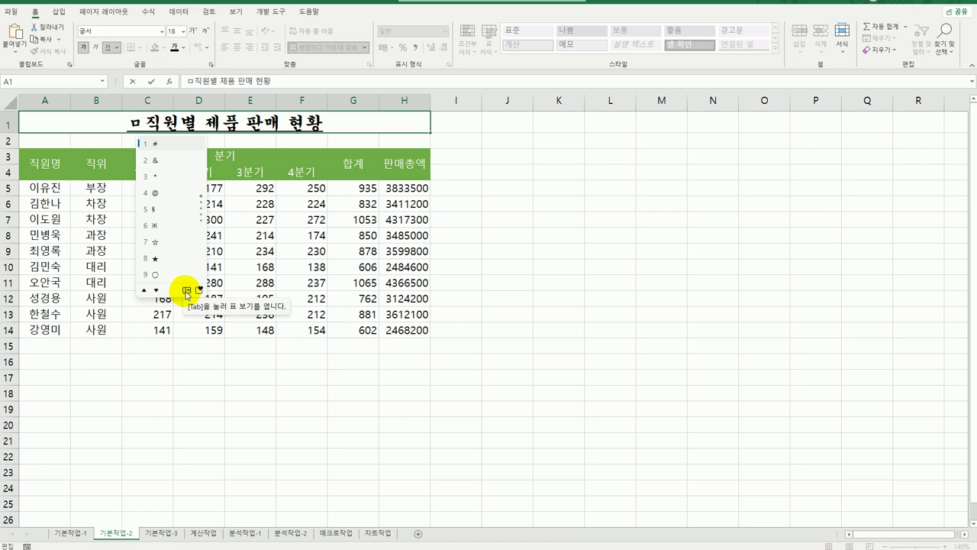
{"action": "left_click", "coordinate": [186, 290]}
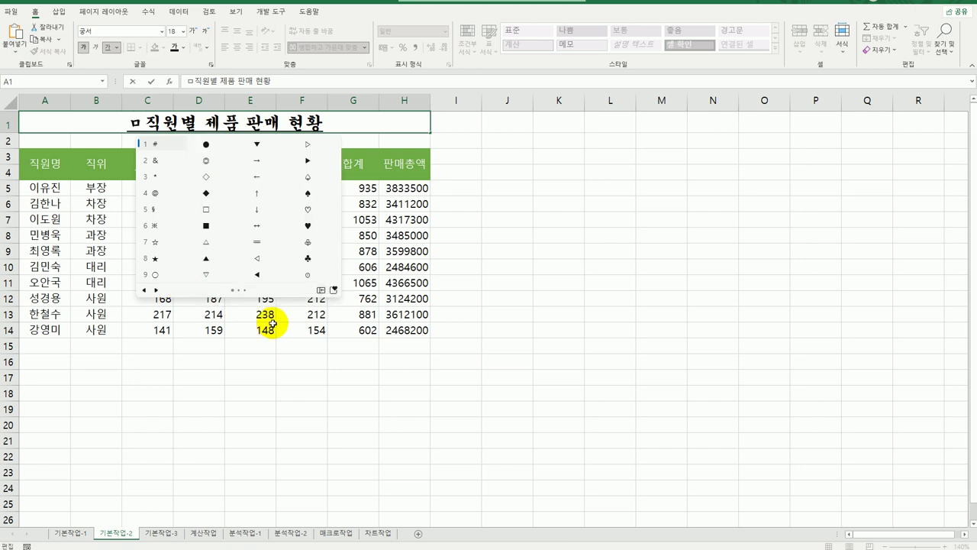
{"action": "left_click", "coordinate": [309, 196]}
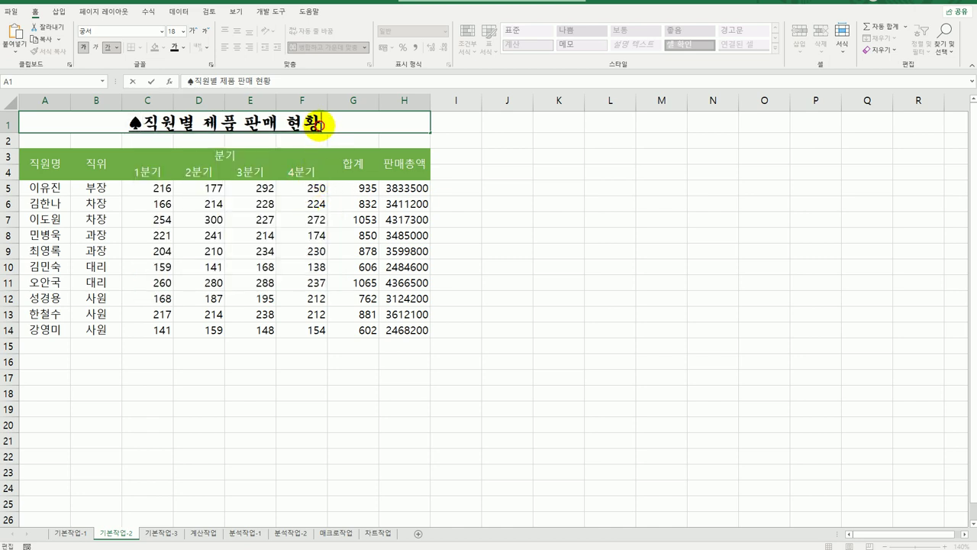
Add the special character ♠ at the end of the A1 title and commit the edit.
{"action": "type", "text": "ㅁ"}
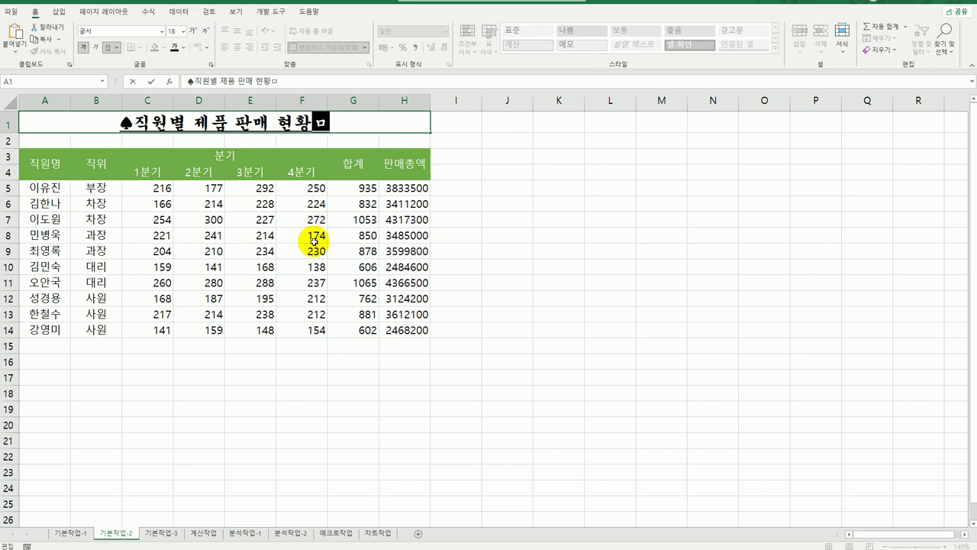
{"action": "key", "text": "Hangul_Hanja"}
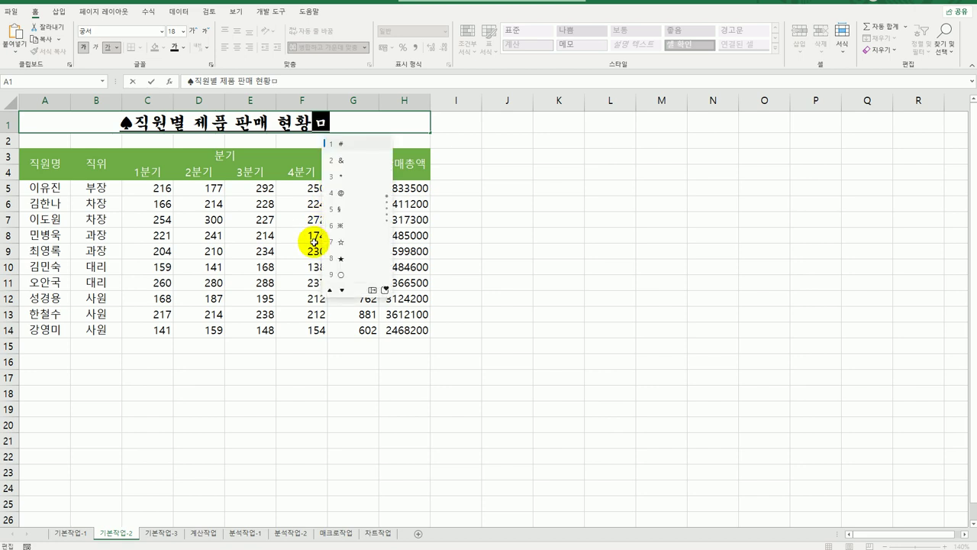
{"action": "left_click", "coordinate": [371, 290]}
{"action": "left_click", "coordinate": [493, 192]}
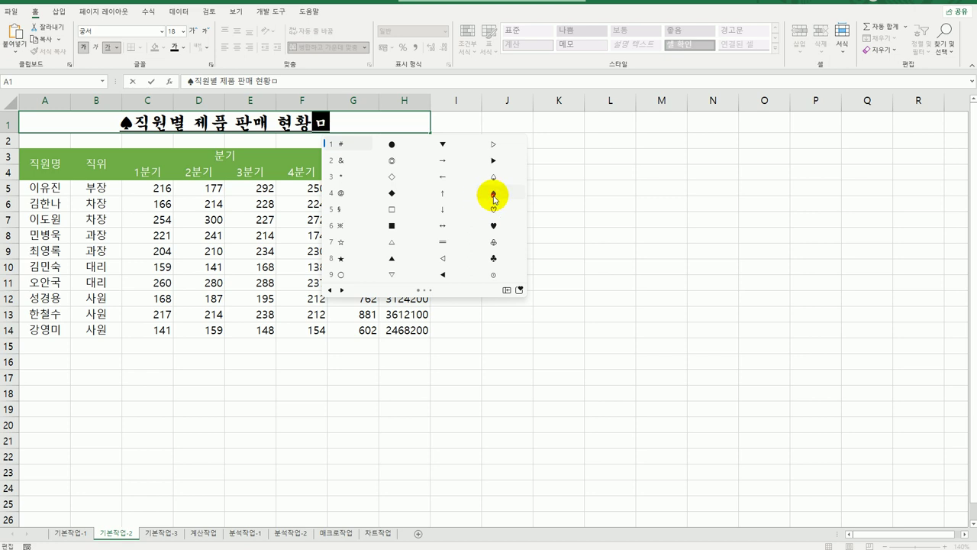
{"action": "left_click", "coordinate": [494, 336]}
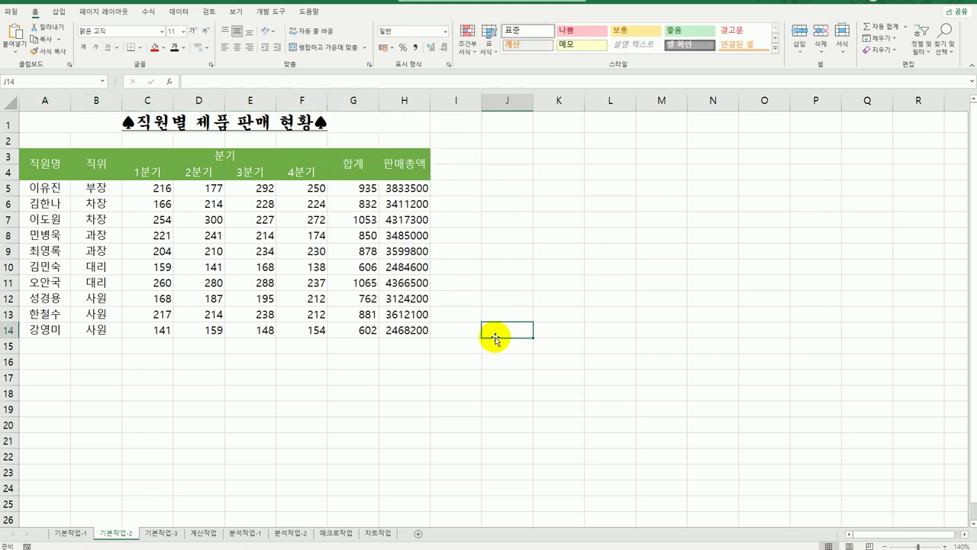
Apply the custom number format #,##0원 to the 판매총액 values in H5:H14.
{"action": "left_click_drag", "start_coordinate": [398, 189], "coordinate": [402, 329]}
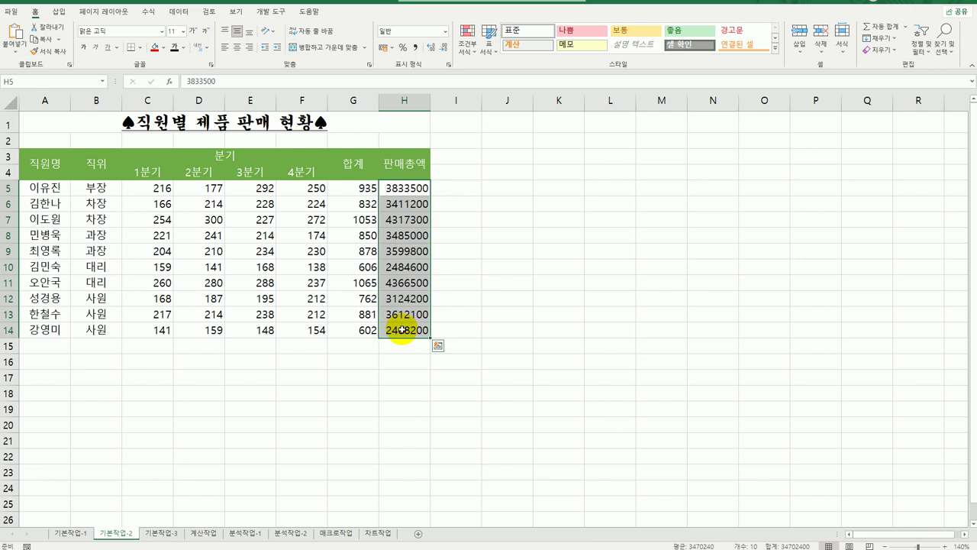
{"action": "right_click", "coordinate": [402, 200]}
{"action": "left_click", "coordinate": [449, 417]}
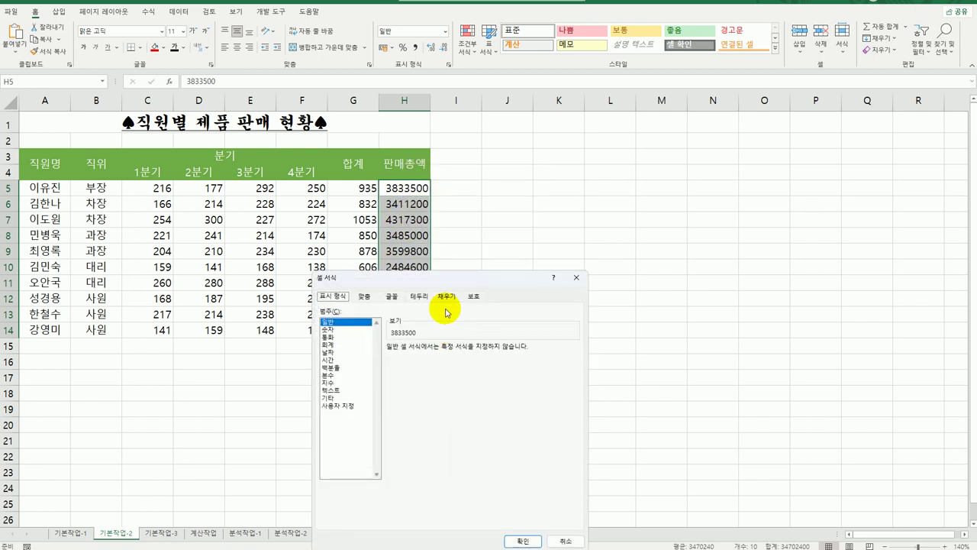
{"action": "left_click_drag", "start_coordinate": [452, 278], "coordinate": [631, 141]}
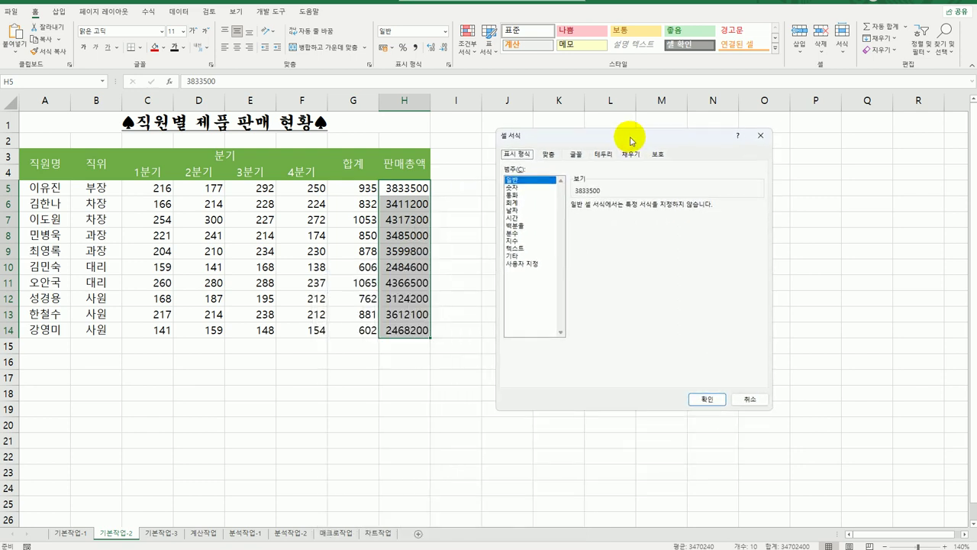
{"action": "left_click", "coordinate": [532, 264]}
{"action": "left_click_drag", "start_coordinate": [599, 217], "coordinate": [571, 216]}
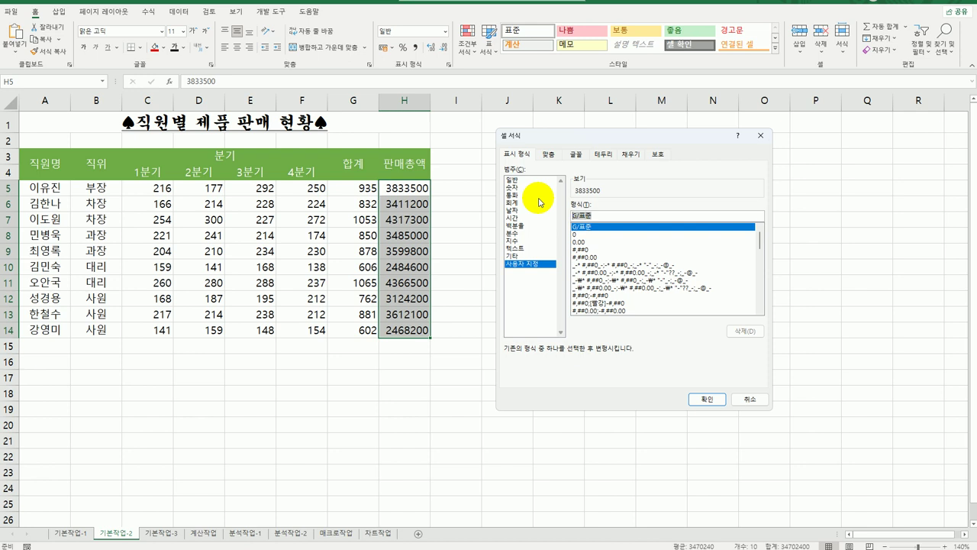
{"action": "type", "text": "#,"}
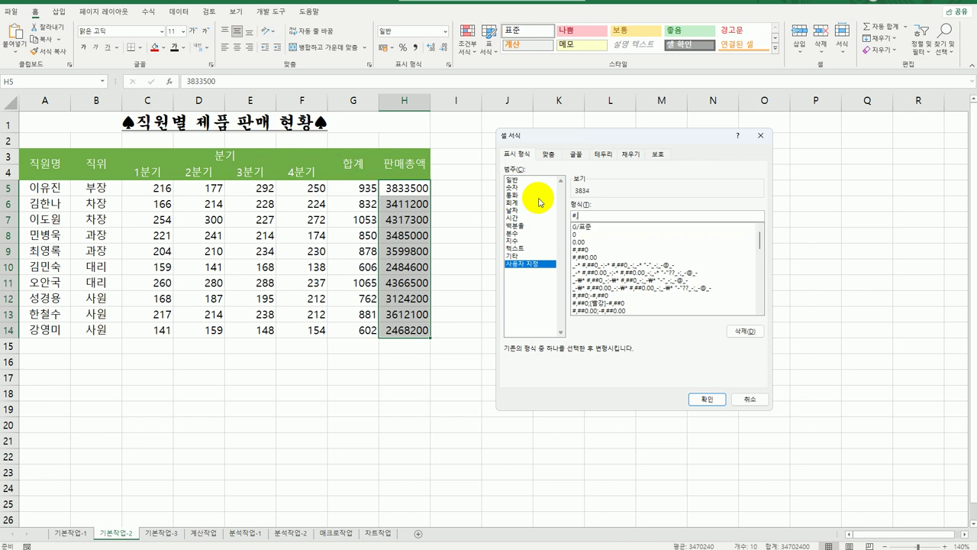
{"action": "type", "text": "##0"}
{"action": "type", "text": "우"}
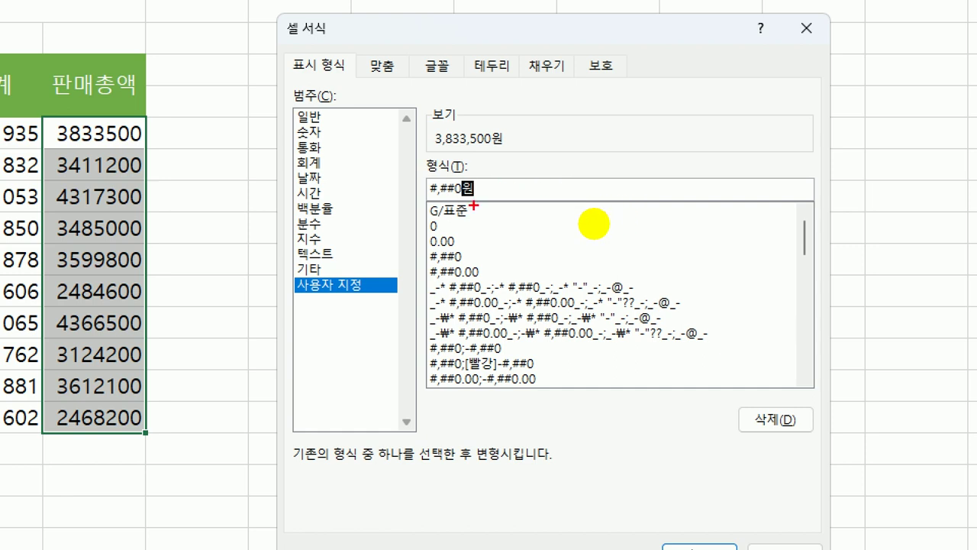
{"action": "mouse_move", "coordinate": [450, 208]}
{"action": "left_mouse_down"}
{"action": "mouse_move", "coordinate": [416, 164]}
{"action": "mouse_move", "coordinate": [467, 207]}
{"action": "left_mouse_up"}
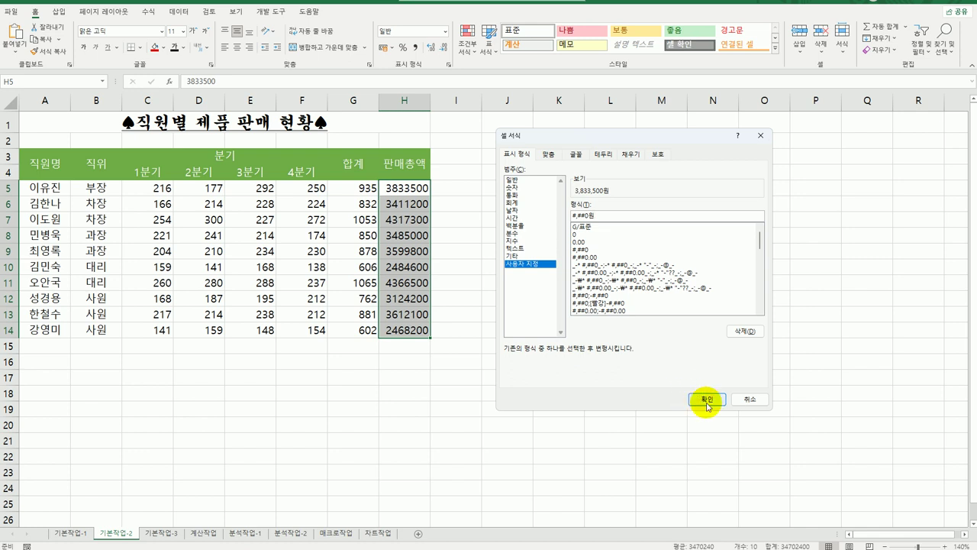
{"action": "left_click", "coordinate": [706, 400]}
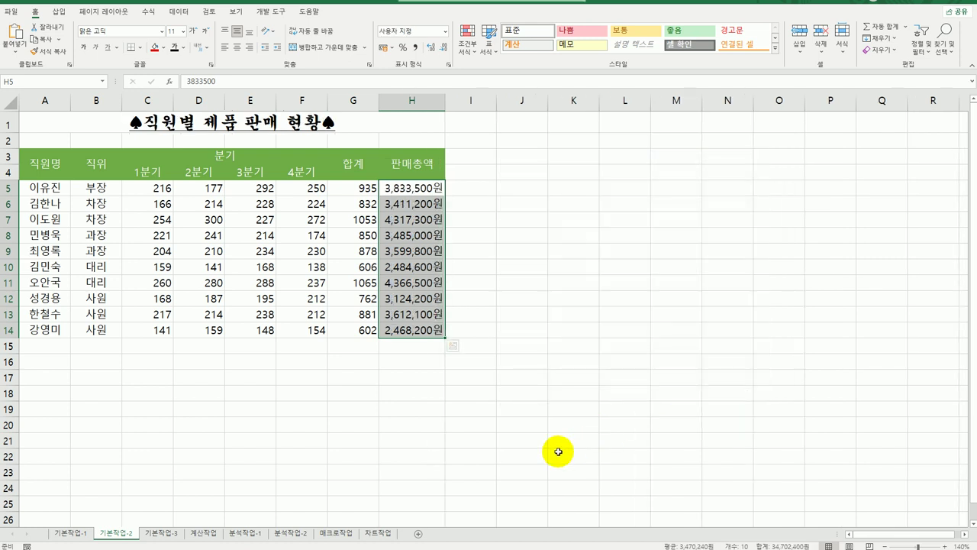
Apply all borders and a thick outside border to the table range A3:H14.
{"action": "left_click_drag", "start_coordinate": [44, 162], "coordinate": [393, 334]}
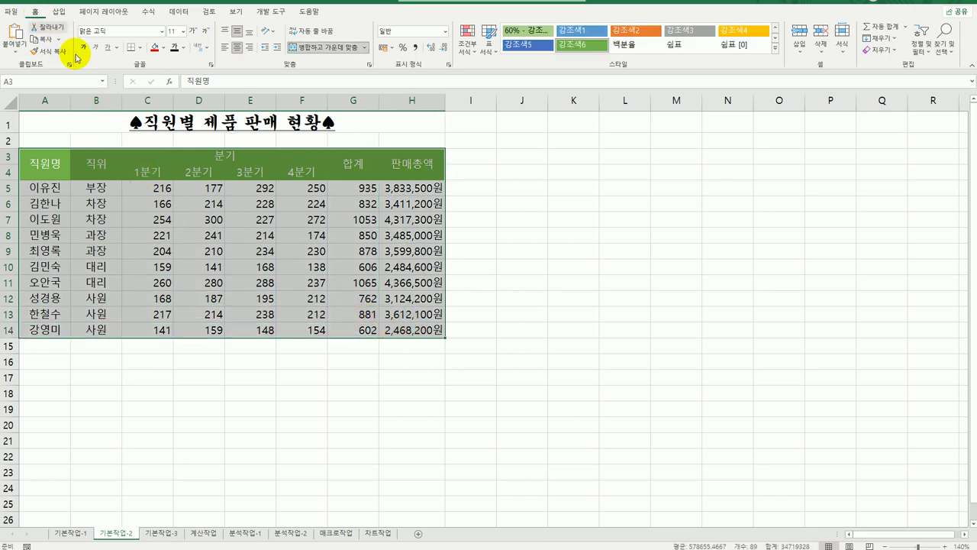
{"action": "left_click", "coordinate": [139, 48]}
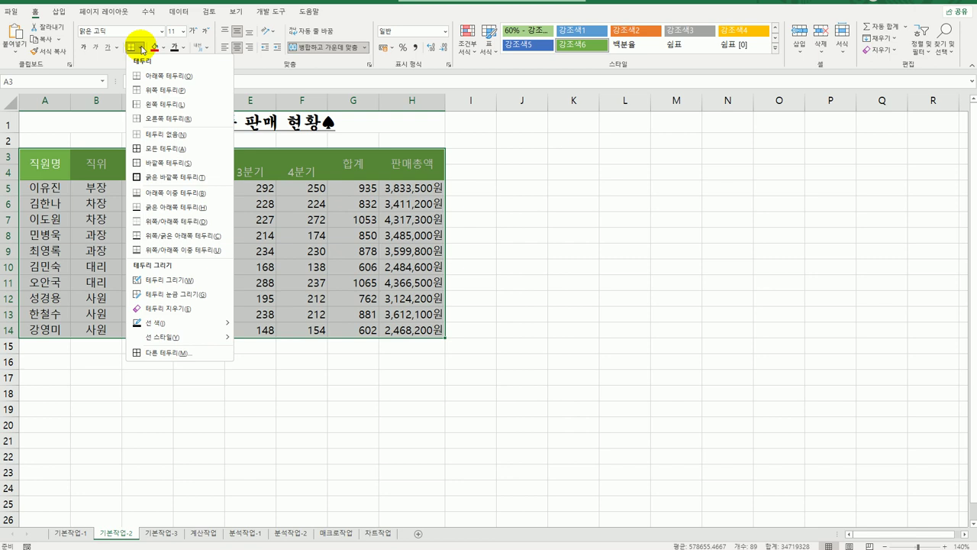
{"action": "left_click", "coordinate": [149, 150]}
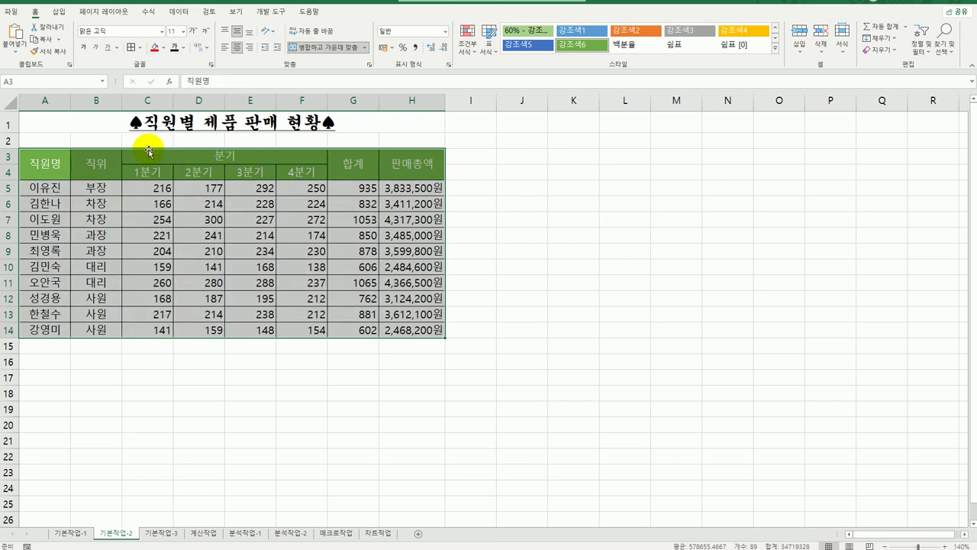
{"action": "left_click", "coordinate": [140, 48]}
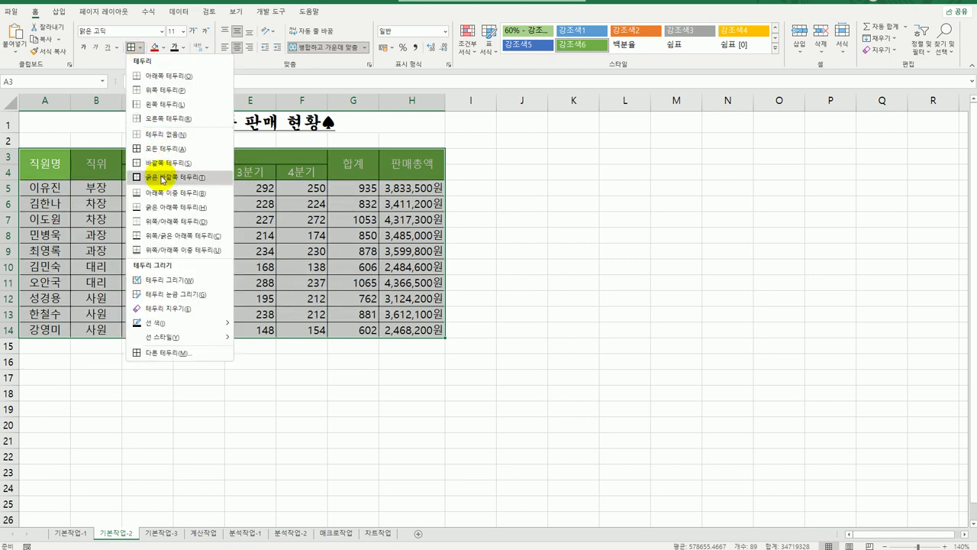
{"action": "left_click", "coordinate": [162, 177]}
{"action": "left_click", "coordinate": [485, 422]}
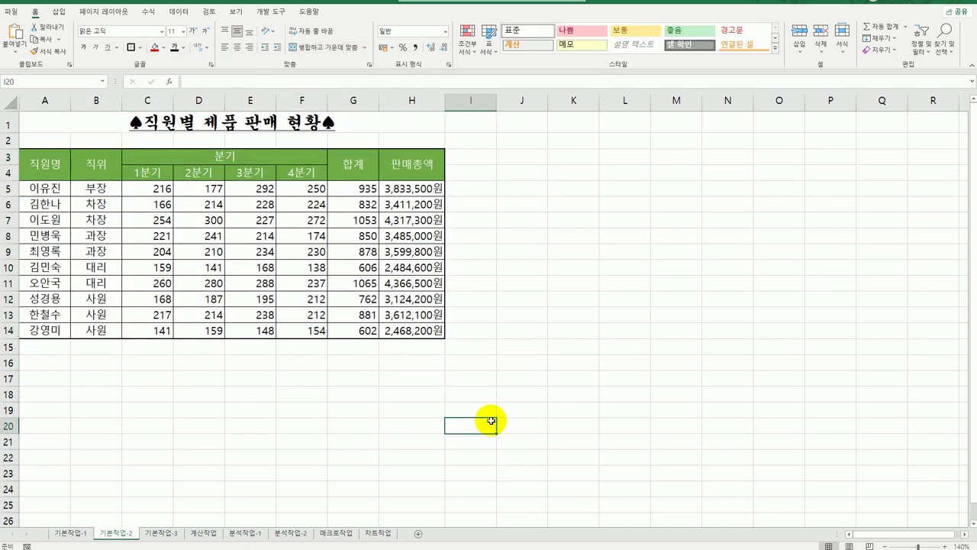
On the 기본작업-3 sheet, copy the 직급 header and the 과장 value from C3:C4 to A20.
{"action": "left_click", "coordinate": [165, 535]}
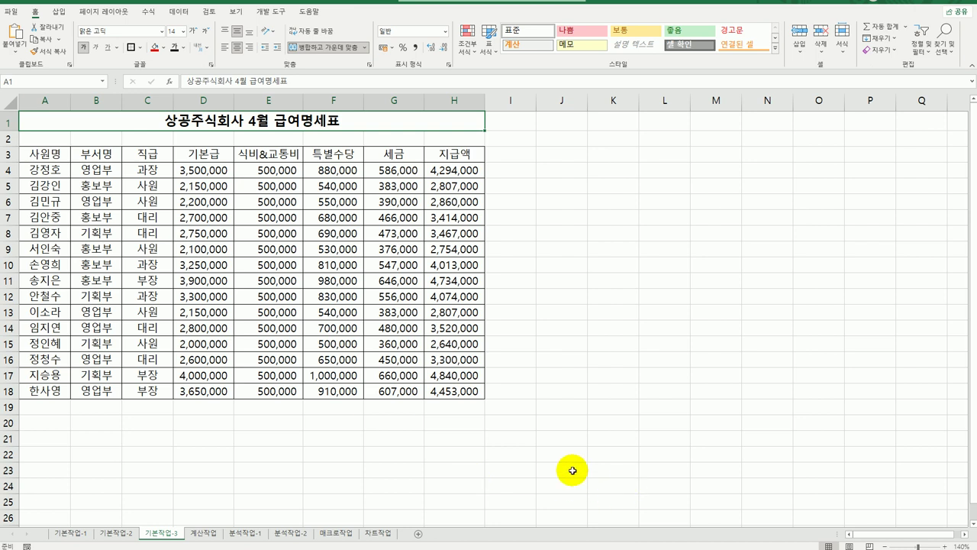
{"action": "left_click_drag", "start_coordinate": [145, 154], "coordinate": [152, 175]}
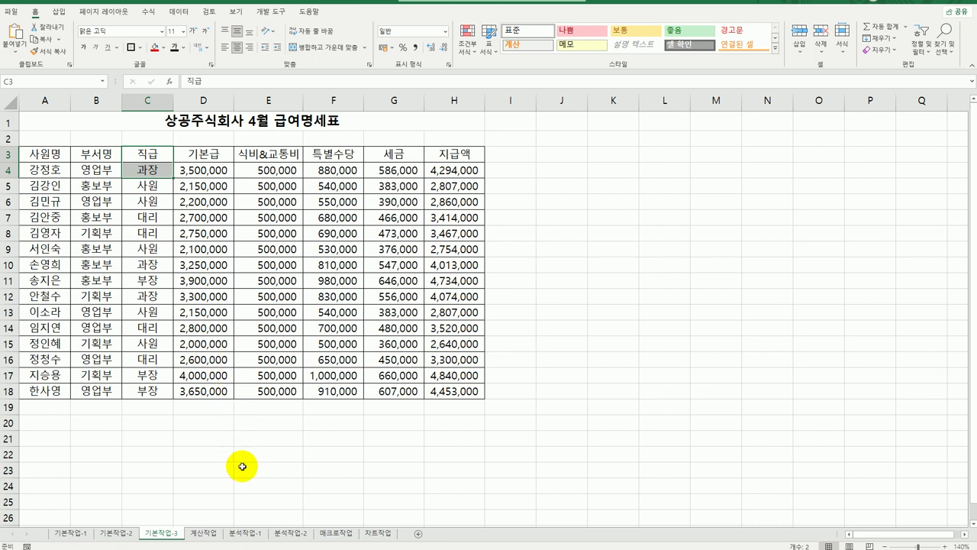
{"action": "key", "text": "ctrl+c"}
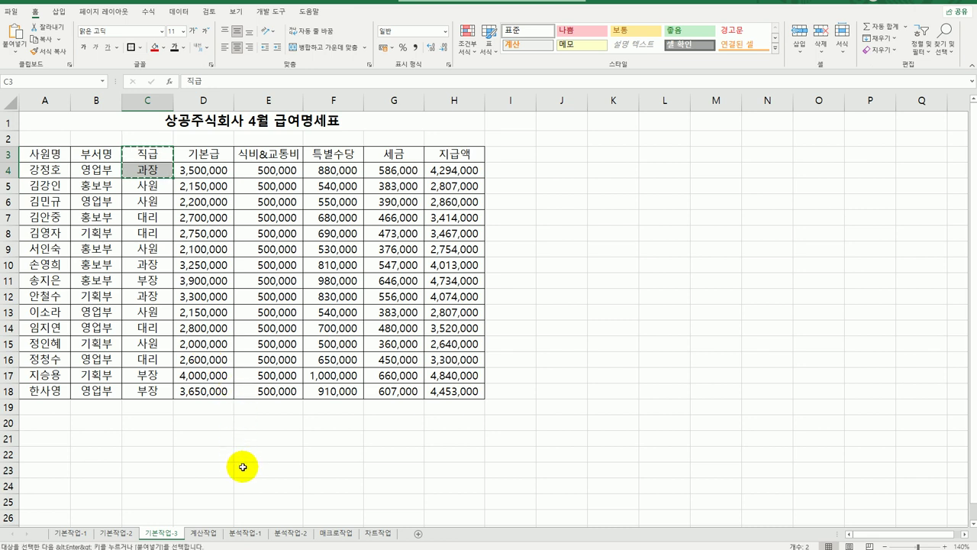
{"action": "left_click", "coordinate": [44, 422]}
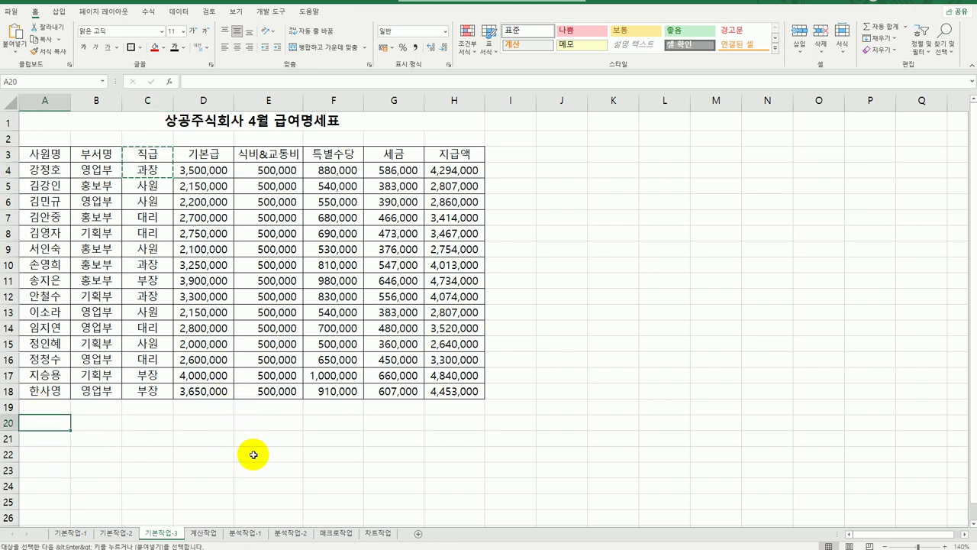
{"action": "key", "text": "ctrl+v"}
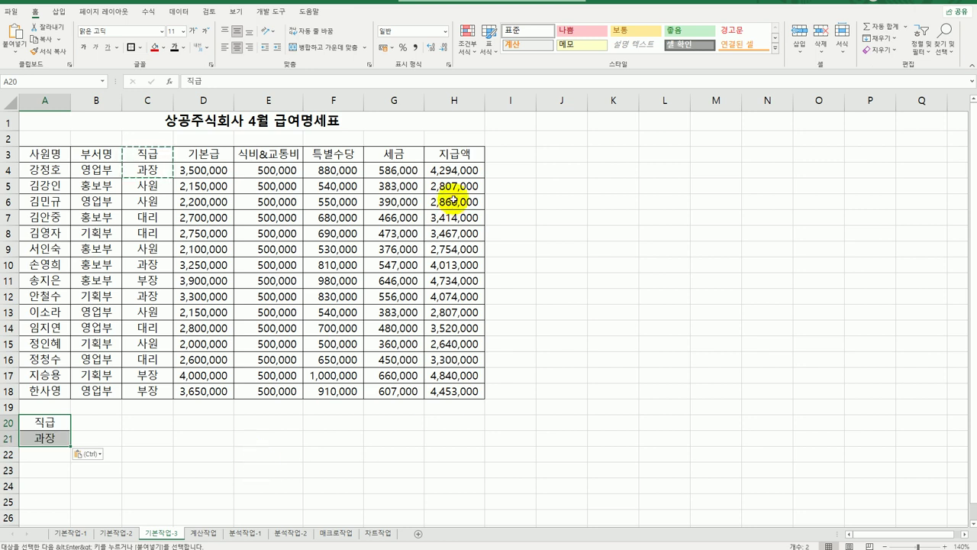
Copy the 지급액 header from H3 to B20 and enter the criterion <3500000 in B22.
{"action": "left_click", "coordinate": [453, 154]}
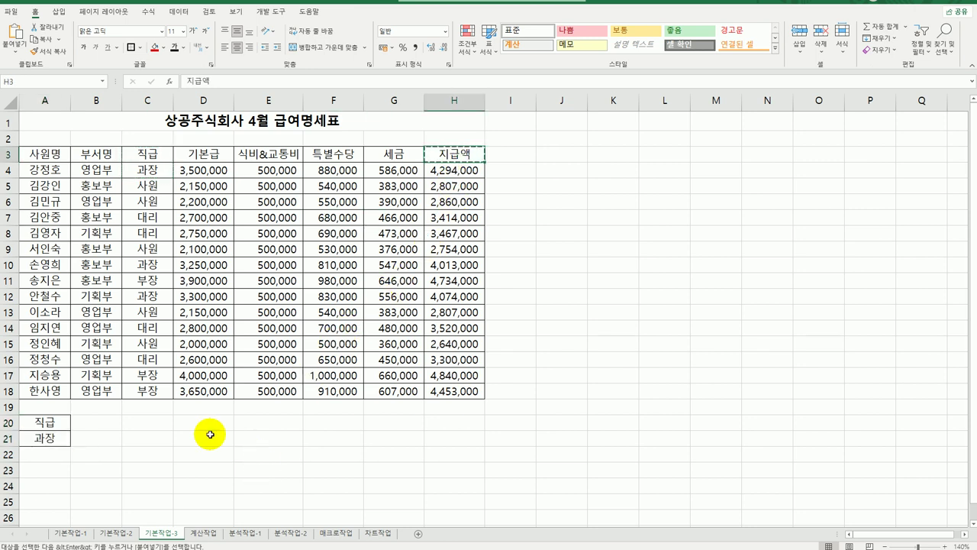
{"action": "key", "text": "ctrl+c"}
{"action": "left_click", "coordinate": [107, 423]}
{"action": "key", "text": "ctrl+v"}
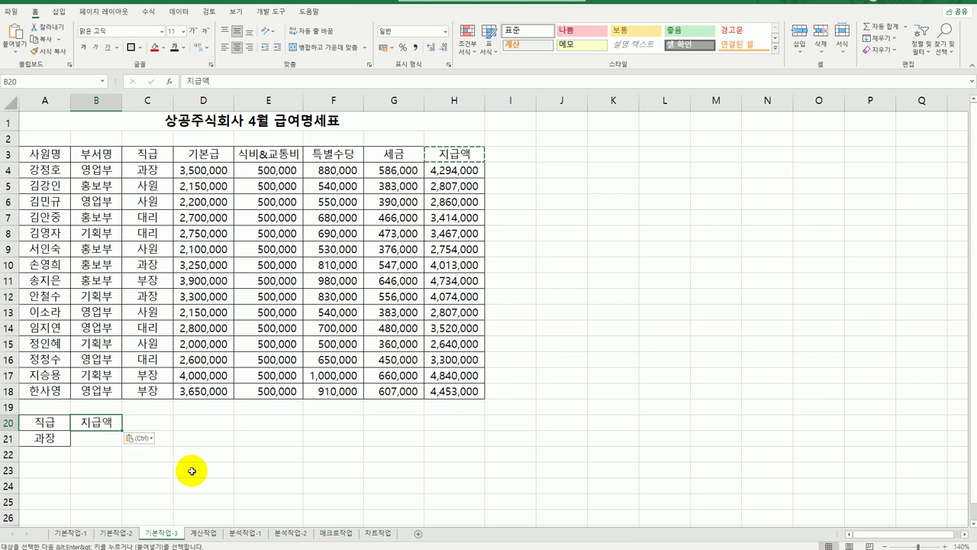
{"action": "left_click", "coordinate": [103, 459]}
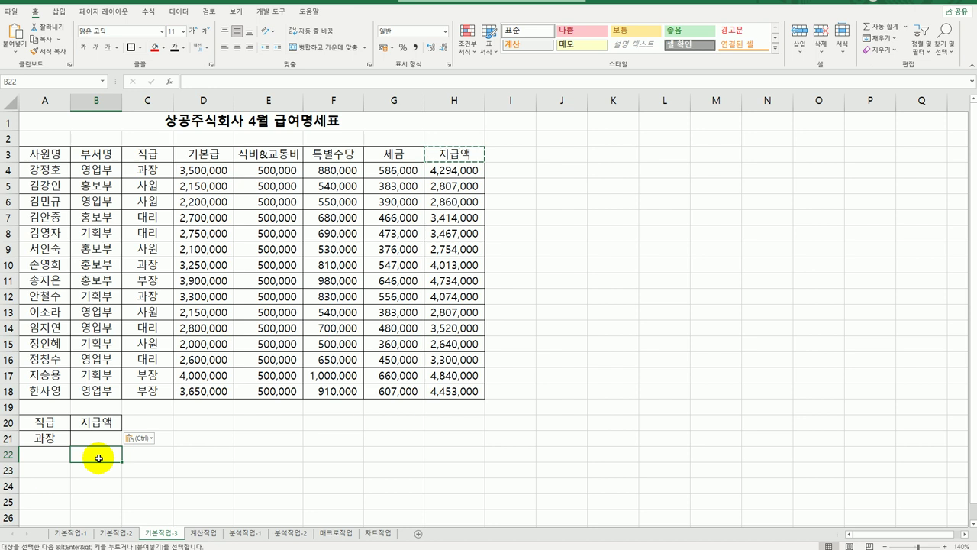
{"action": "type", "text": "<35"}
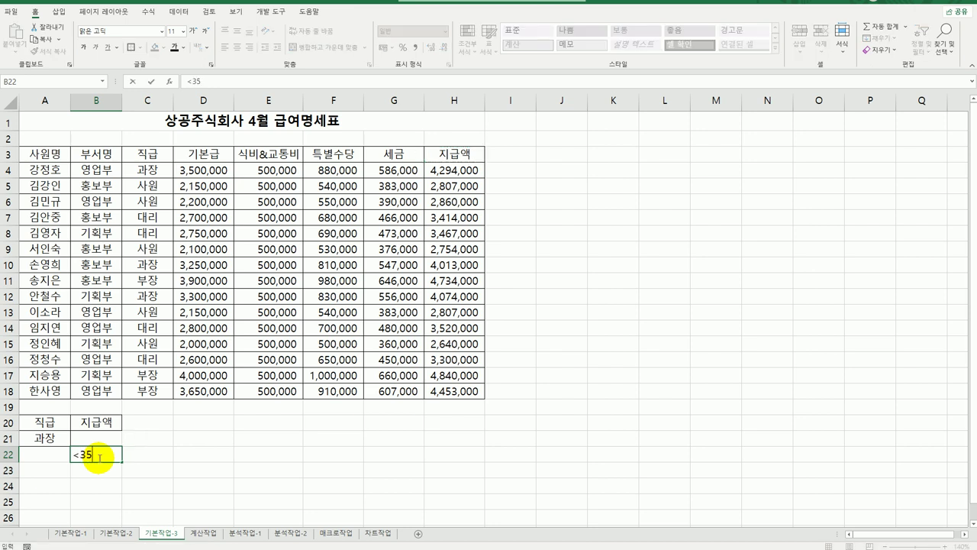
{"action": "type", "text": "00000"}
{"action": "key", "text": "Return"}
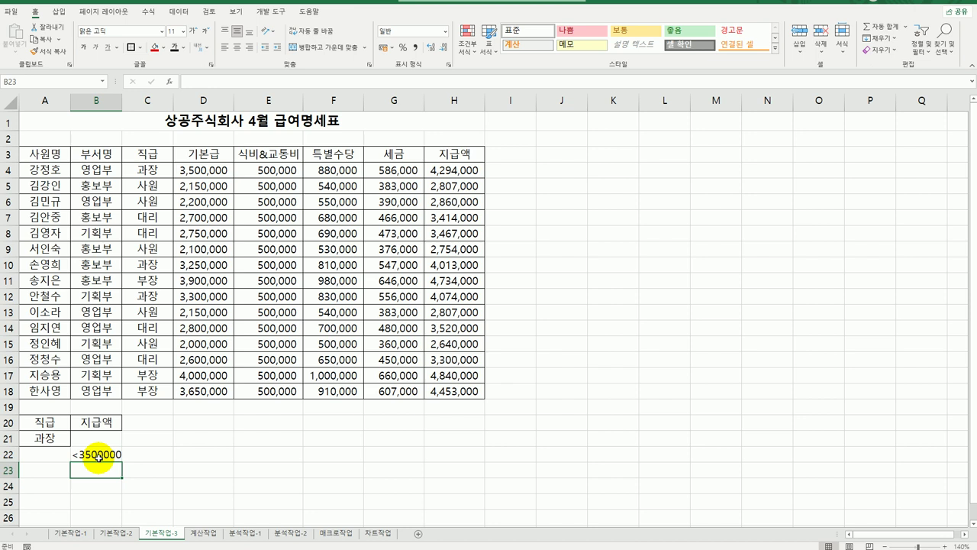
Run an Advanced Filter on A3:H18 with criteria range A20:B22, copying the results to another location starting at A25.
{"action": "left_click", "coordinate": [186, 291]}
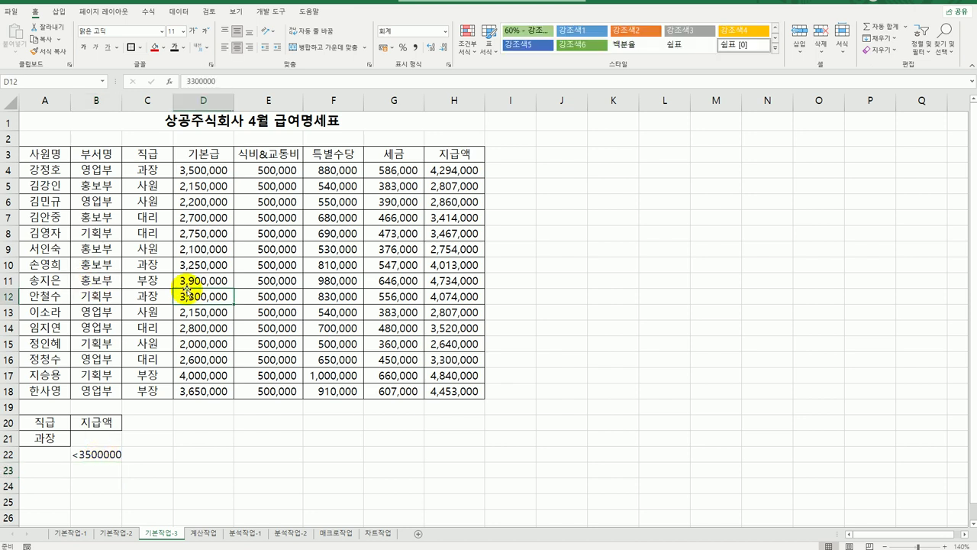
{"action": "left_click", "coordinate": [177, 11]}
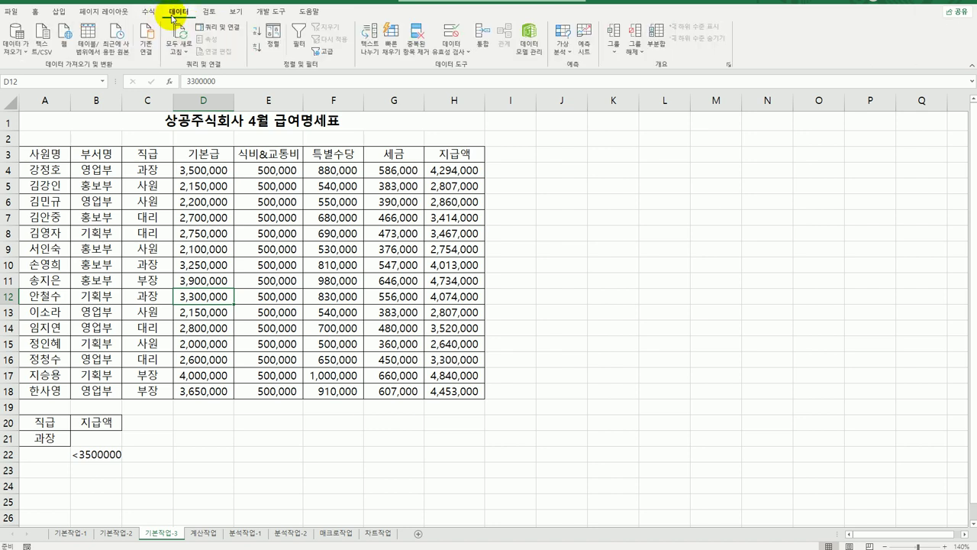
{"action": "left_click", "coordinate": [322, 51]}
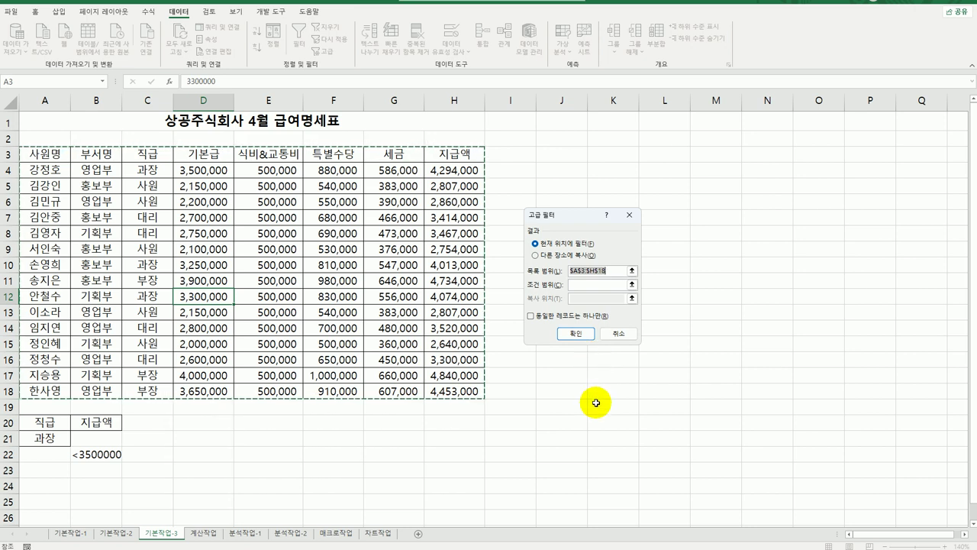
{"action": "left_click", "coordinate": [599, 284]}
{"action": "left_click", "coordinate": [59, 424]}
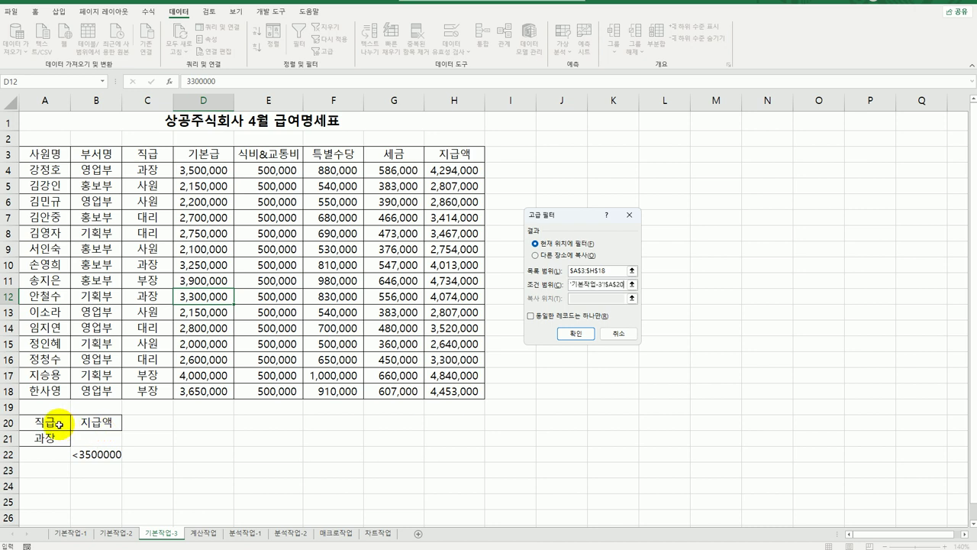
{"action": "left_click_drag", "start_coordinate": [59, 424], "coordinate": [107, 457]}
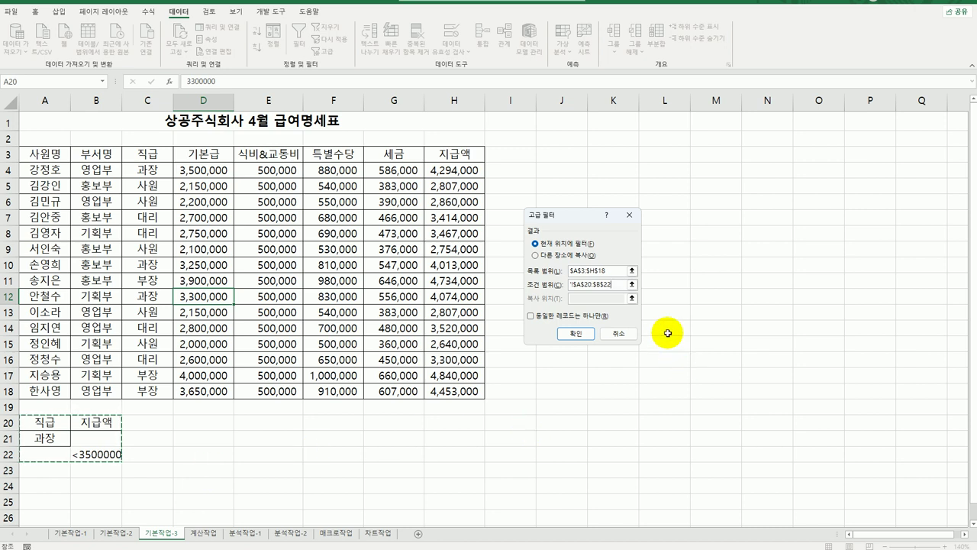
{"action": "left_click", "coordinate": [563, 256]}
{"action": "left_click", "coordinate": [582, 296]}
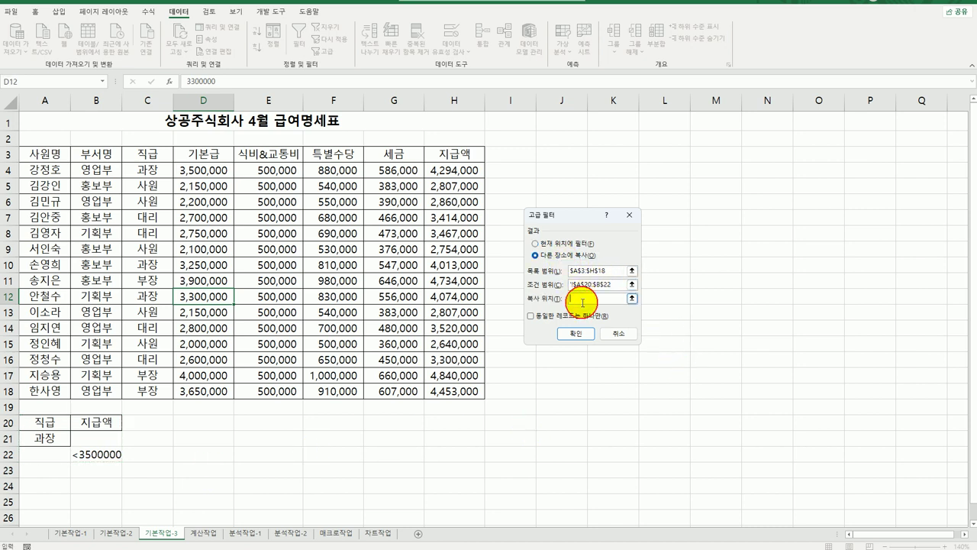
{"action": "left_click", "coordinate": [44, 501]}
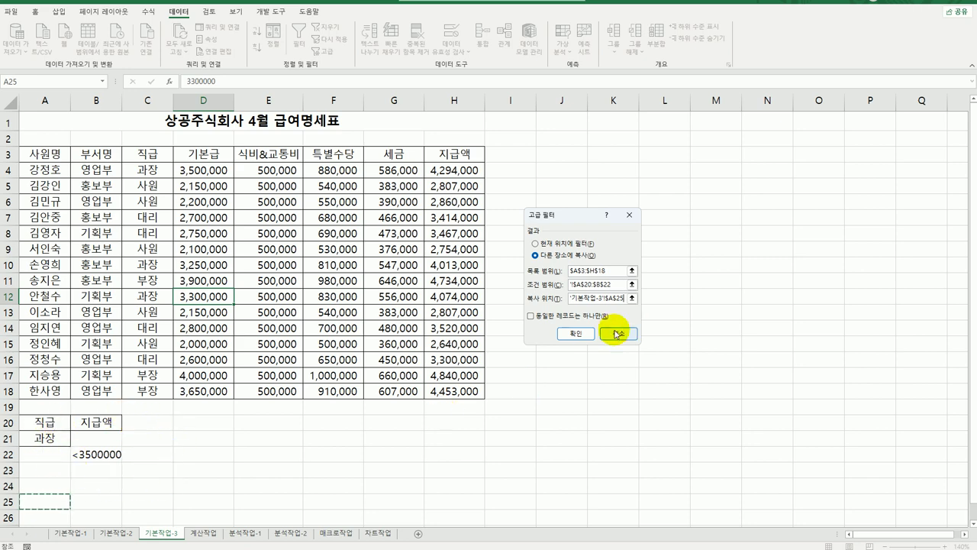
{"action": "left_click", "coordinate": [577, 333]}
Check the 직급 and 지급액 values of the extracted rows below A25 against the filter criteria.
{"action": "scroll", "coordinate": [630, 403], "scroll_direction": "down", "scroll_amount": 3}
{"action": "scroll", "coordinate": [629, 403], "scroll_direction": "down", "scroll_amount": 2}
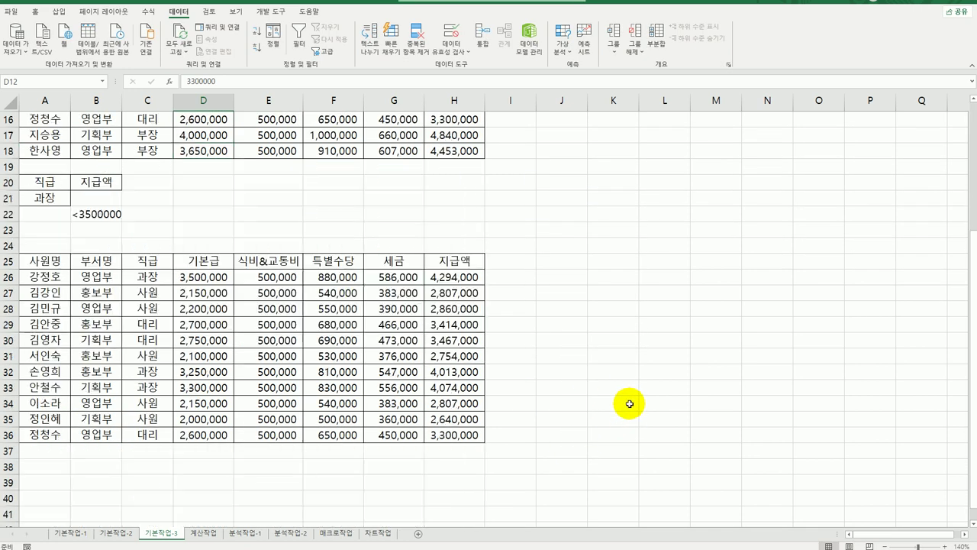
{"action": "left_click", "coordinate": [152, 278]}
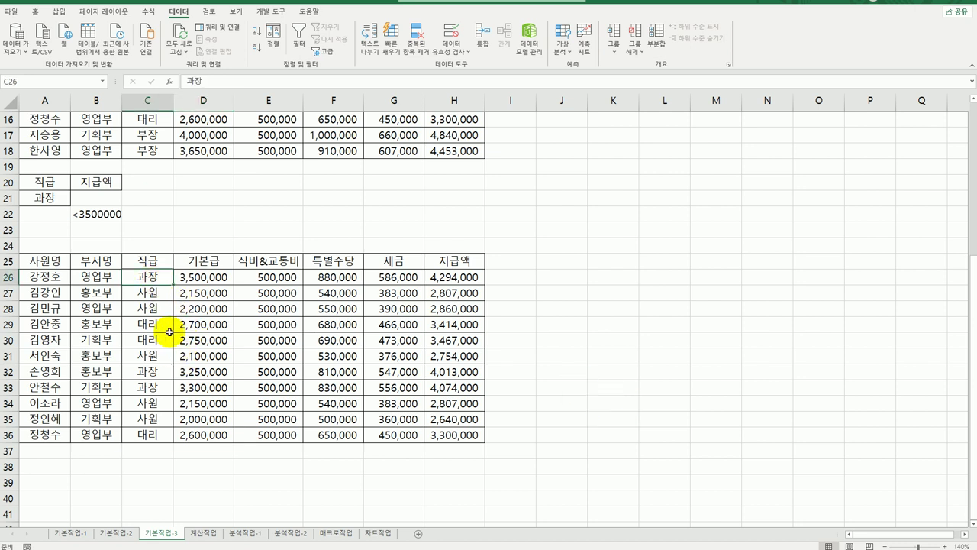
{"action": "left_click", "coordinate": [158, 296]}
{"action": "left_click_drag", "start_coordinate": [223, 296], "coordinate": [435, 297]}
{"action": "left_click", "coordinate": [453, 294]}
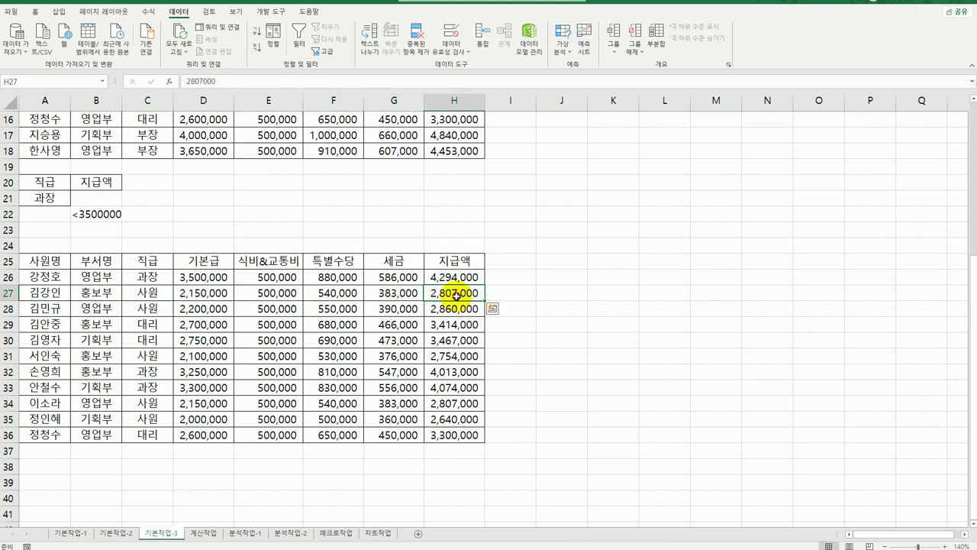
{"action": "left_click", "coordinate": [454, 309]}
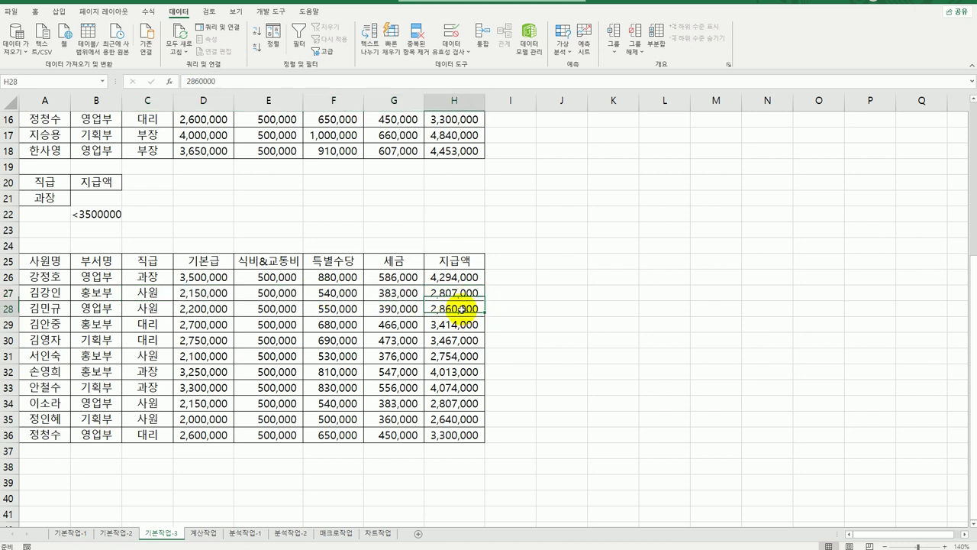
{"action": "left_click", "coordinate": [456, 341]}
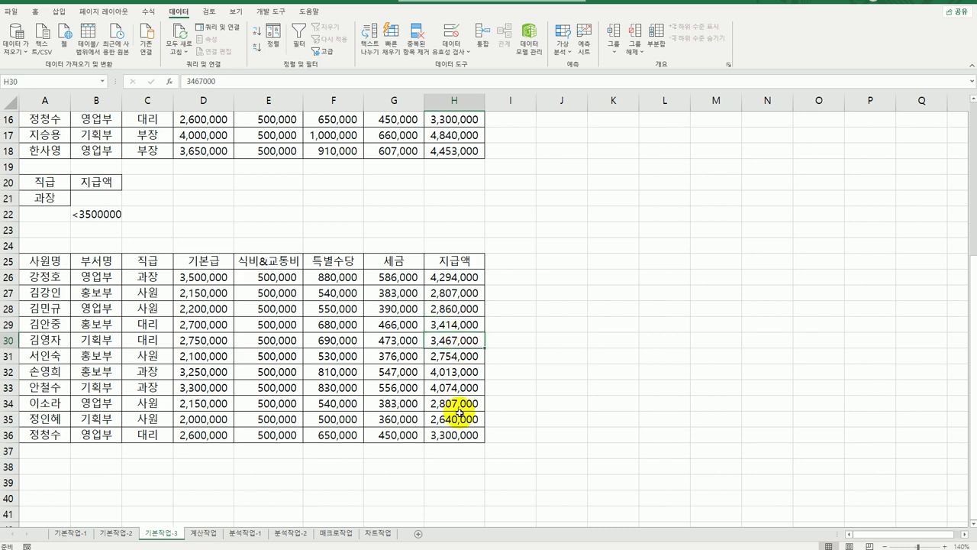
Switch to the 계산작업 sheet and examine the 서류 and 시험 score ranges of 표1 above the 합격자수 cell E12.
{"action": "scroll", "coordinate": [636, 452], "scroll_direction": "up", "scroll_amount": 5}
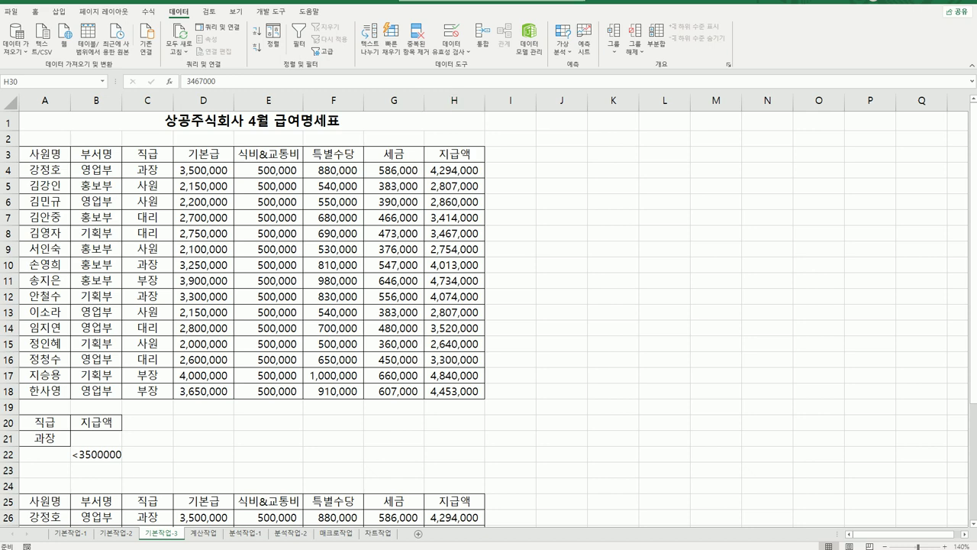
{"action": "left_click", "coordinate": [203, 534]}
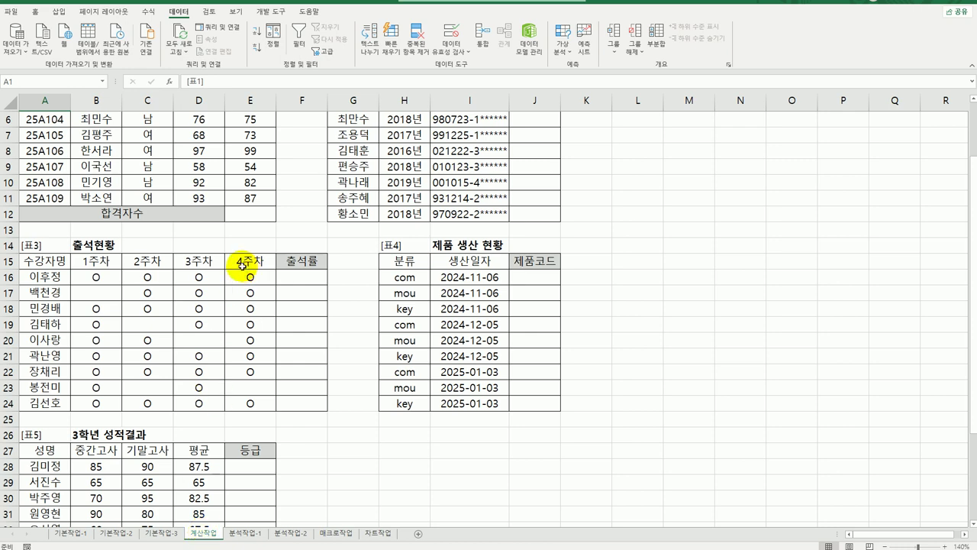
{"action": "scroll", "coordinate": [242, 266], "scroll_direction": "up", "scroll_amount": 2}
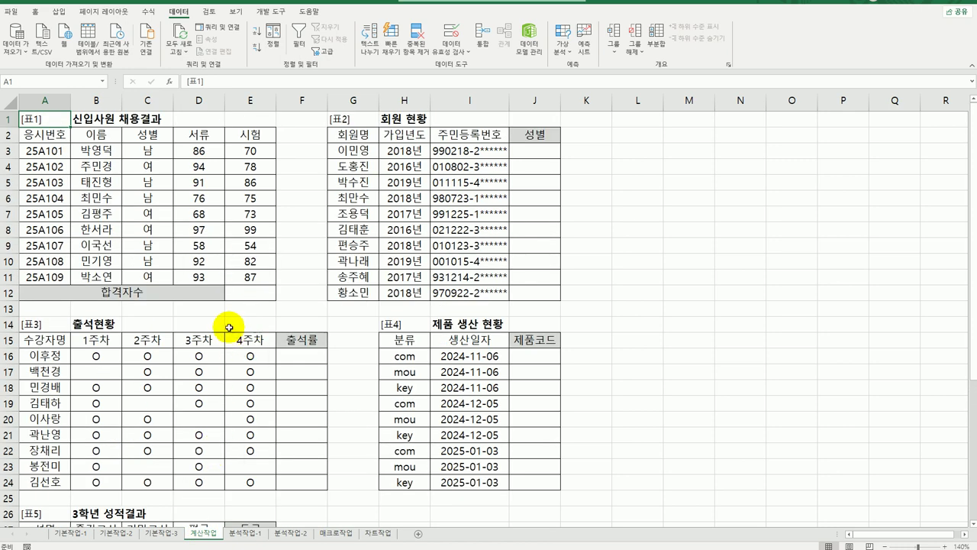
{"action": "left_click", "coordinate": [239, 293]}
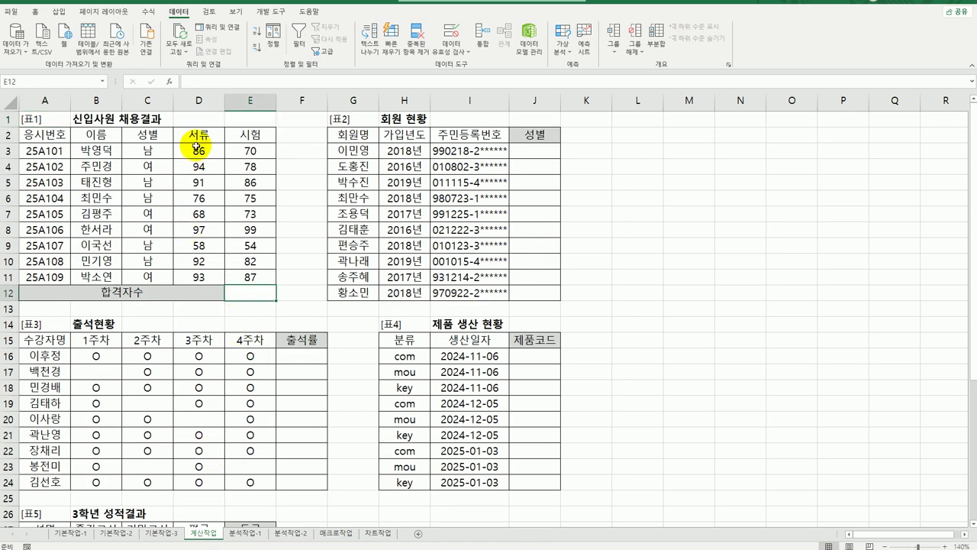
{"action": "left_click_drag", "start_coordinate": [197, 150], "coordinate": [197, 277]}
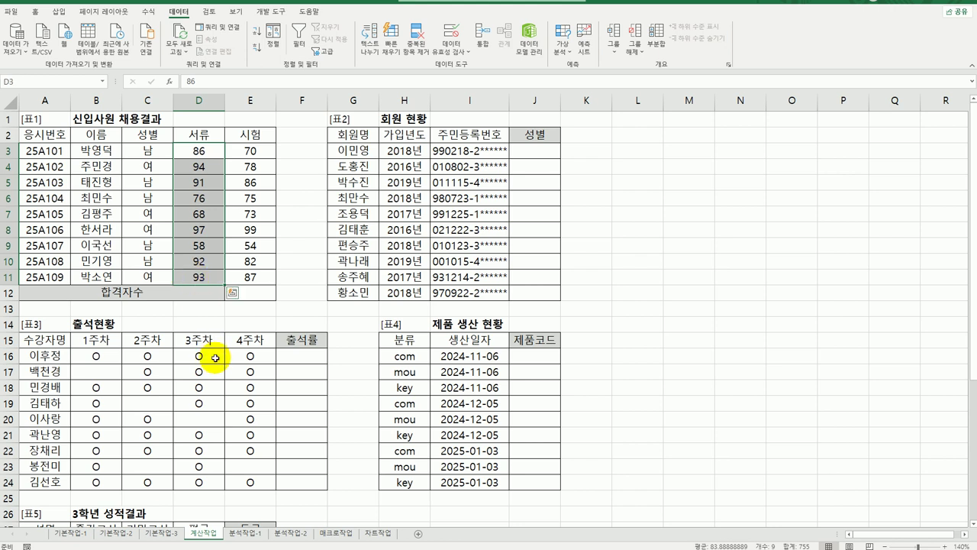
{"action": "left_click", "coordinate": [259, 152]}
{"action": "left_click_drag", "start_coordinate": [258, 165], "coordinate": [251, 277]}
{"action": "left_click", "coordinate": [247, 292]}
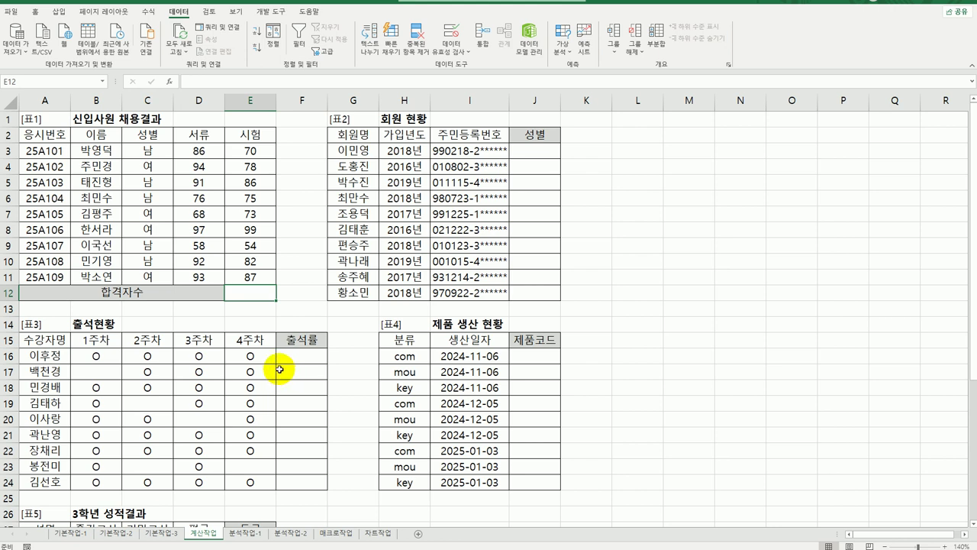
Start a COUNTIFS formula in E12 with D3:D11 as the first criteria range and ">=85" as its criterion.
{"action": "type", "text": "="}
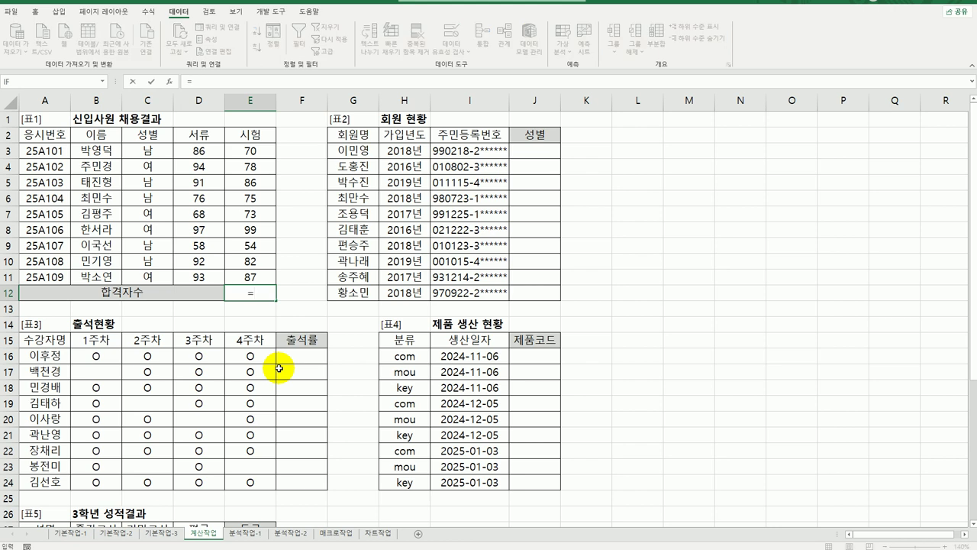
{"action": "type", "text": "ㅊ"}
{"action": "type", "text": "countifs("}
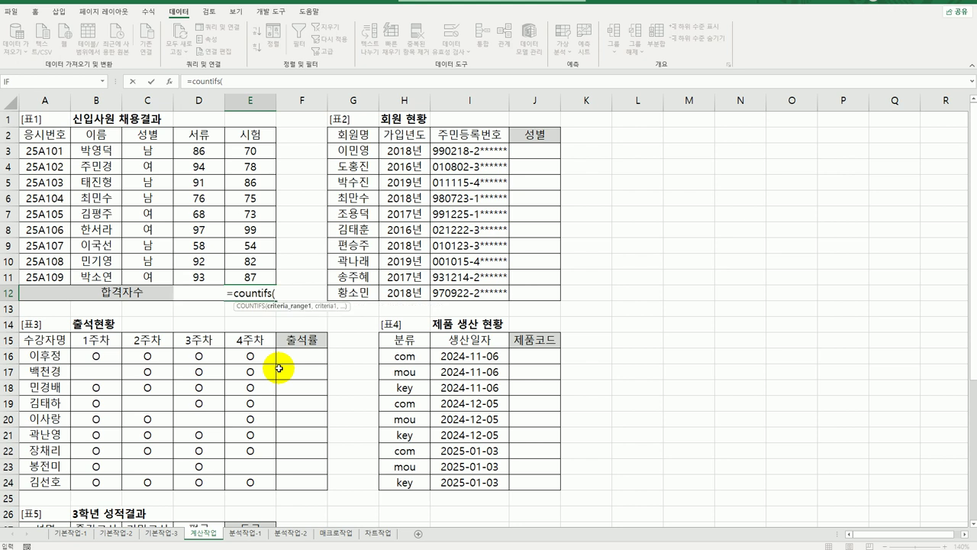
{"action": "left_click_drag", "start_coordinate": [197, 150], "coordinate": [197, 278]}
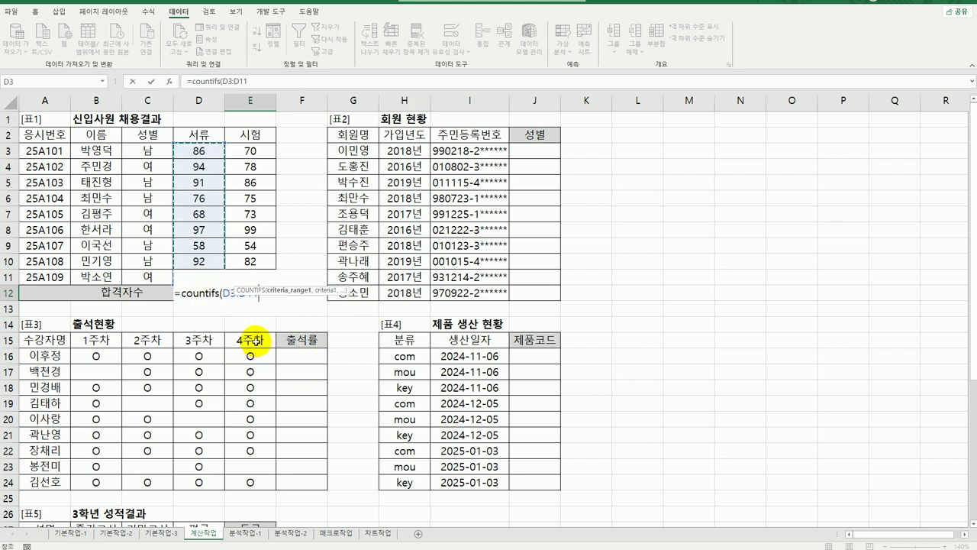
{"action": "left_click", "coordinate": [169, 81]}
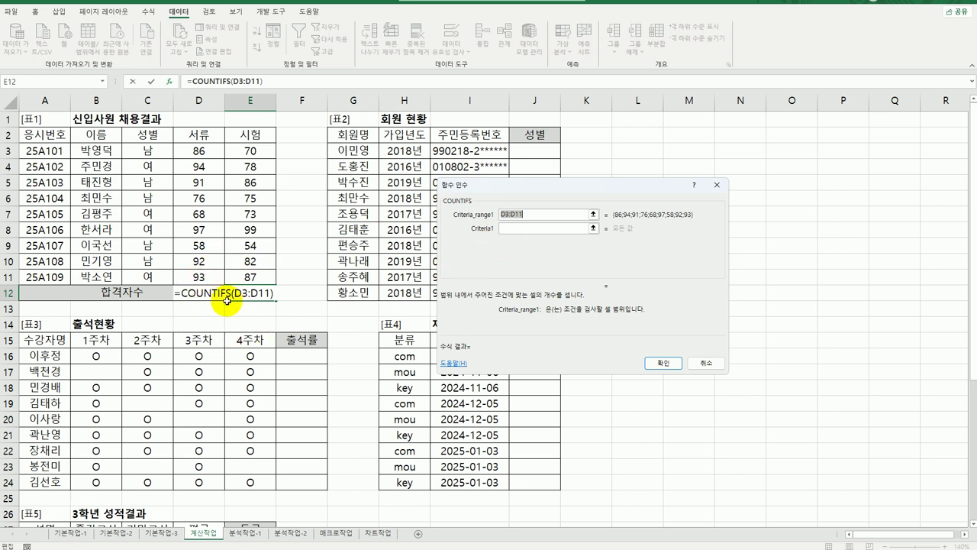
{"action": "left_click", "coordinate": [538, 227]}
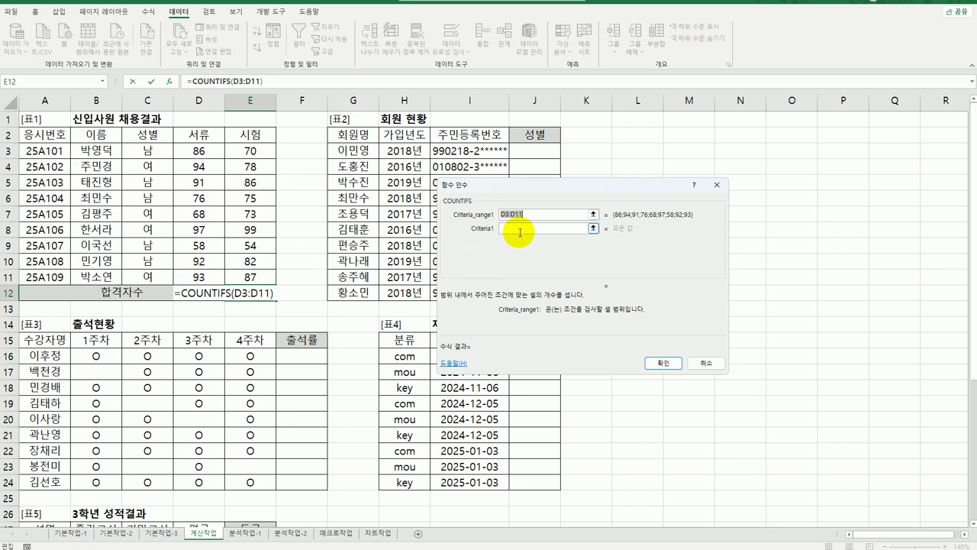
{"action": "left_click", "coordinate": [519, 228]}
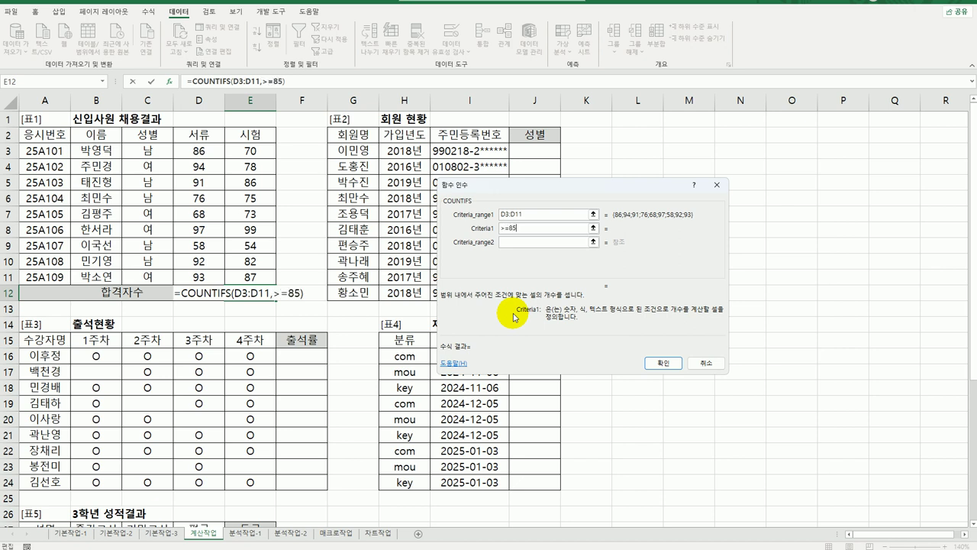
Add E3:E11 with the criterion ">=80" as the second COUNTIFS condition and complete the formula in E12.
{"action": "left_click", "coordinate": [536, 240]}
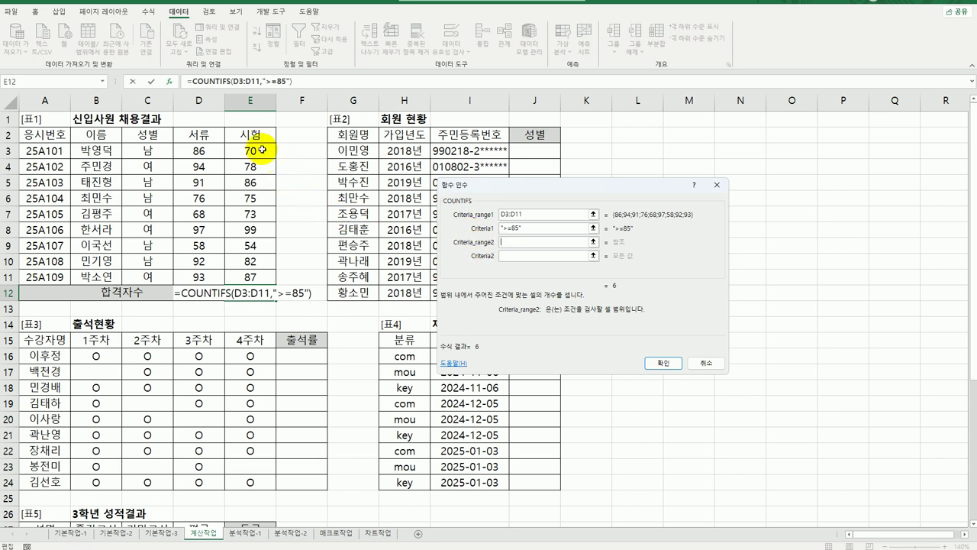
{"action": "left_click_drag", "start_coordinate": [251, 150], "coordinate": [252, 277]}
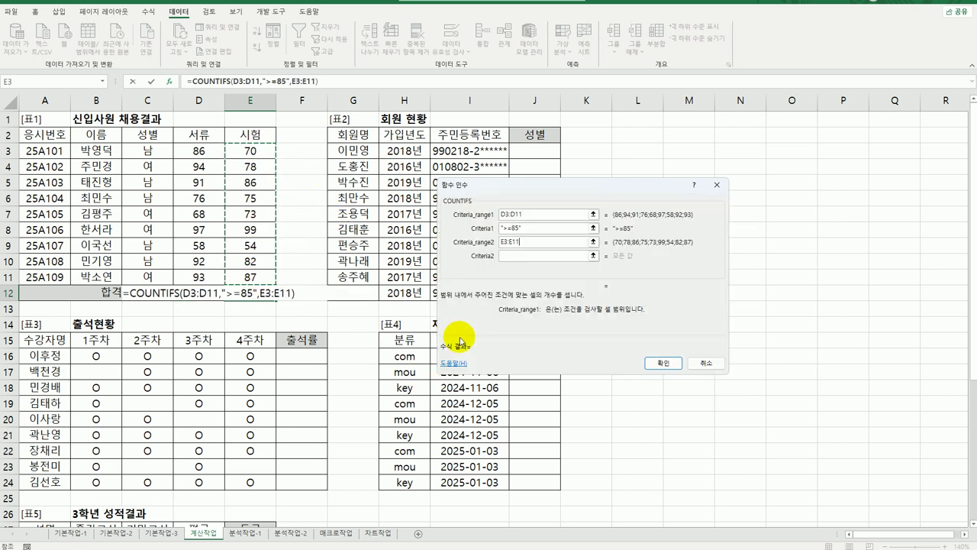
{"action": "left_click", "coordinate": [504, 256]}
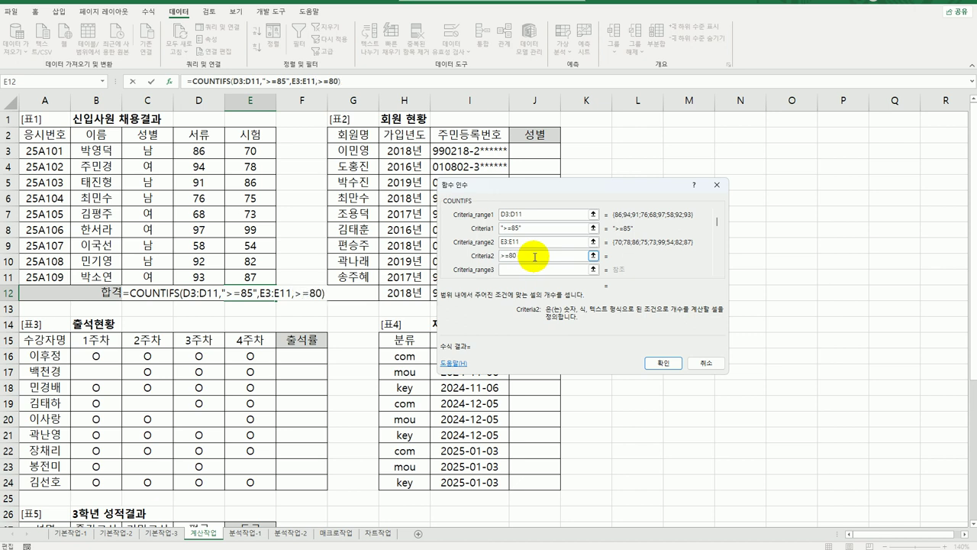
{"action": "left_click", "coordinate": [655, 365]}
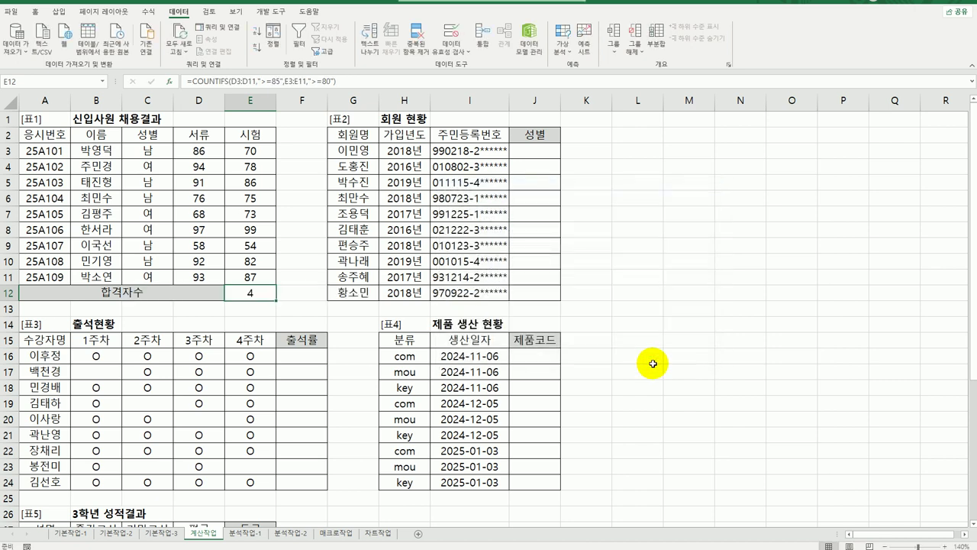
Append &"명" to the COUNTIFS formula in E12.
{"action": "double_click", "coordinate": [253, 293]}
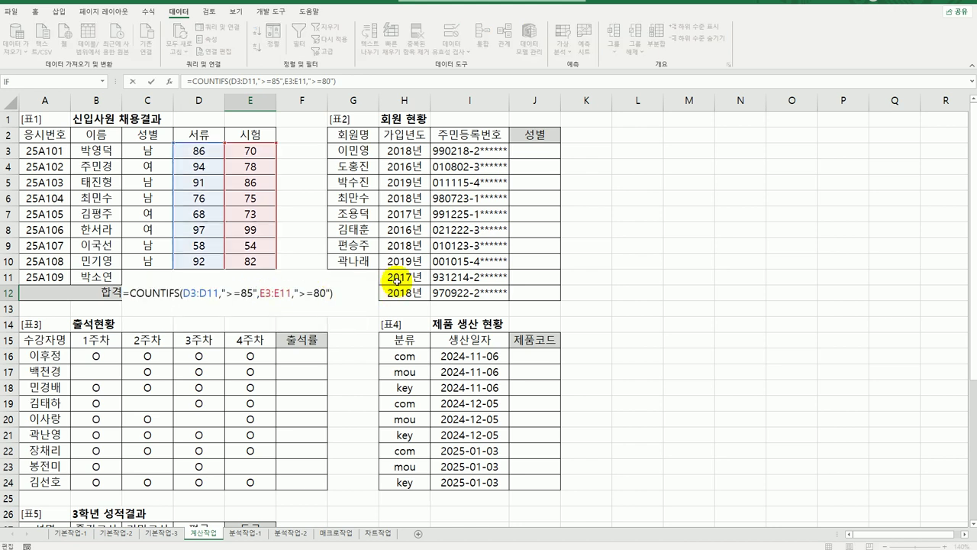
{"action": "type", "text": "&\"며"}
{"action": "type", "text": "\""}
{"action": "key", "text": "Return"}
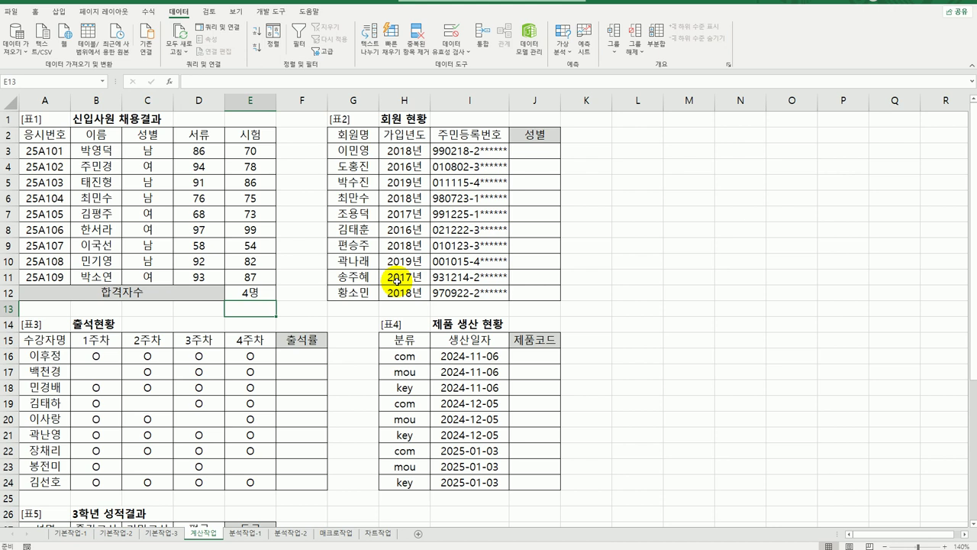
Start a MID formula in J3, the first 성별 cell of 표2, and open its function arguments.
{"action": "left_click", "coordinate": [540, 151]}
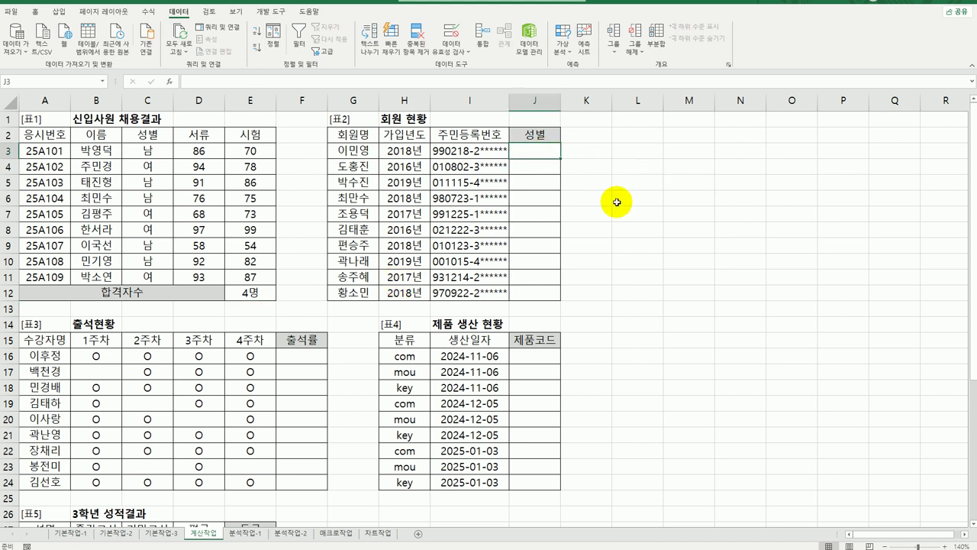
{"action": "left_click_drag", "start_coordinate": [488, 152], "coordinate": [485, 292]}
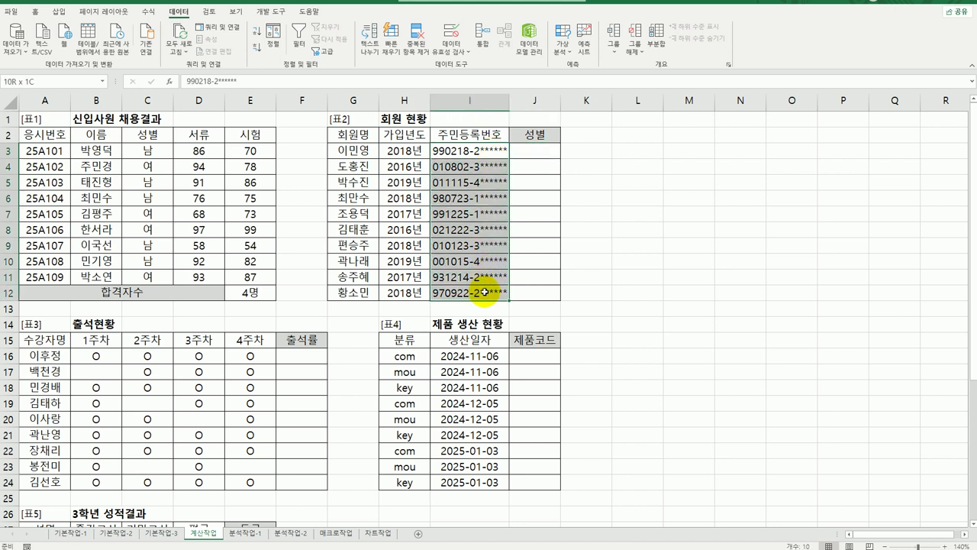
{"action": "left_click", "coordinate": [536, 152]}
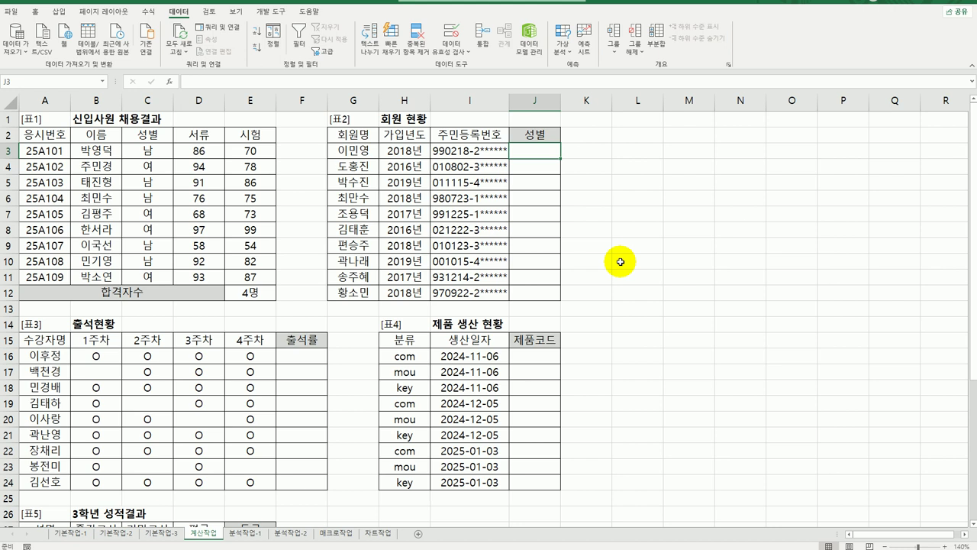
{"action": "left_click", "coordinate": [170, 82]}
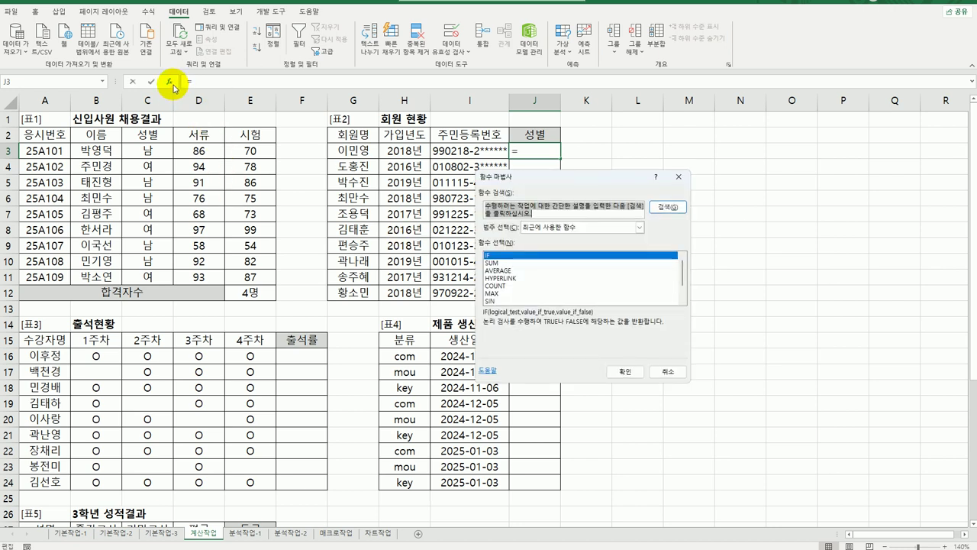
{"action": "key", "text": "Escape"}
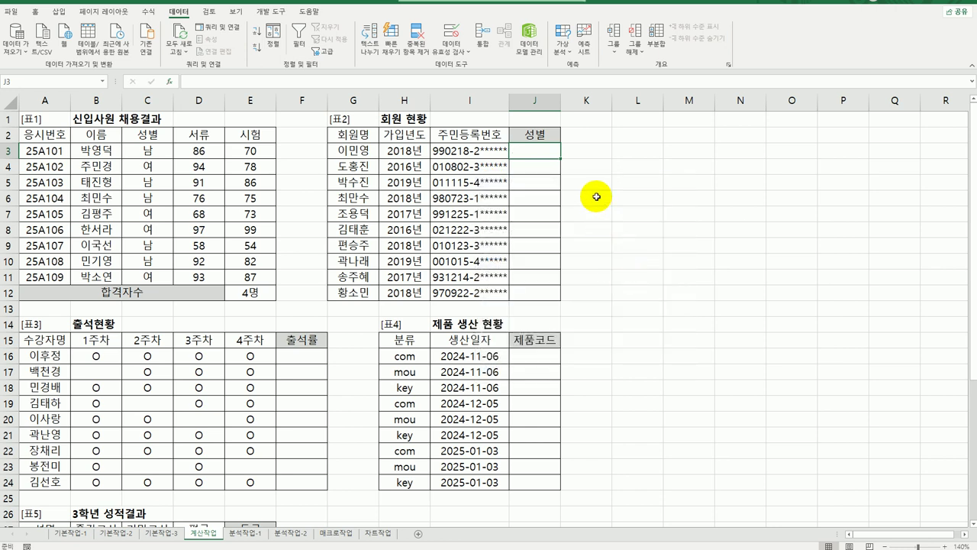
{"action": "type", "text": "=ㅡ"}
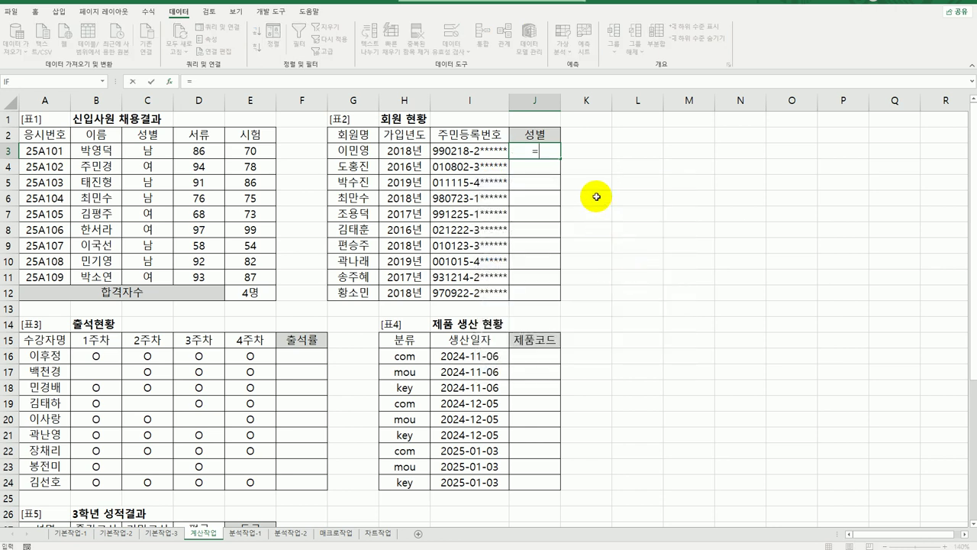
{"action": "type", "text": "i"}
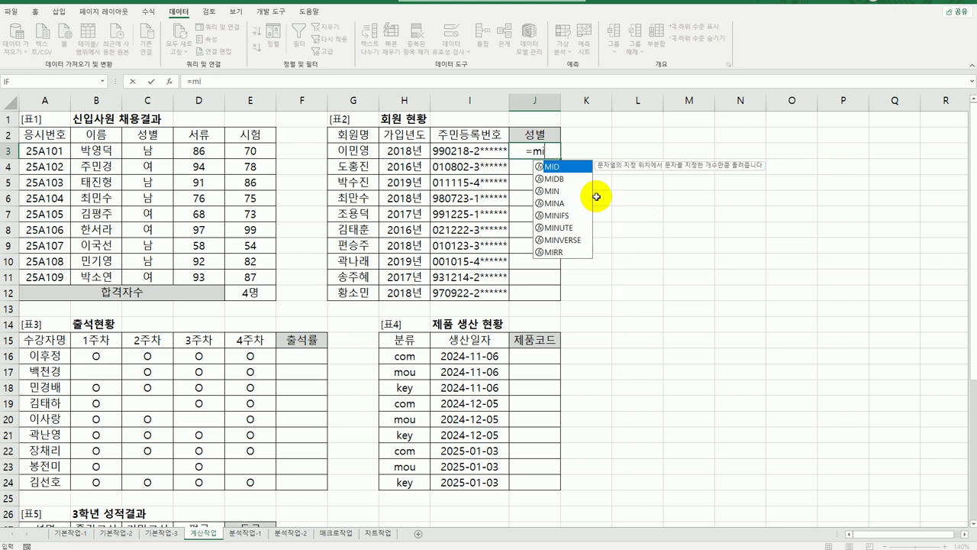
{"action": "double_click", "coordinate": [552, 165]}
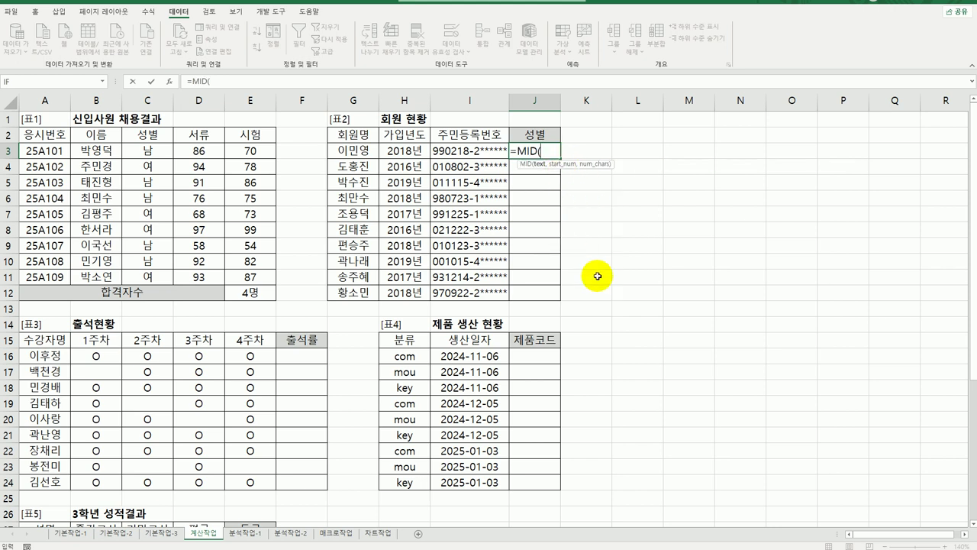
{"action": "left_click", "coordinate": [169, 81]}
{"action": "left_click_drag", "start_coordinate": [591, 200], "coordinate": [738, 159]}
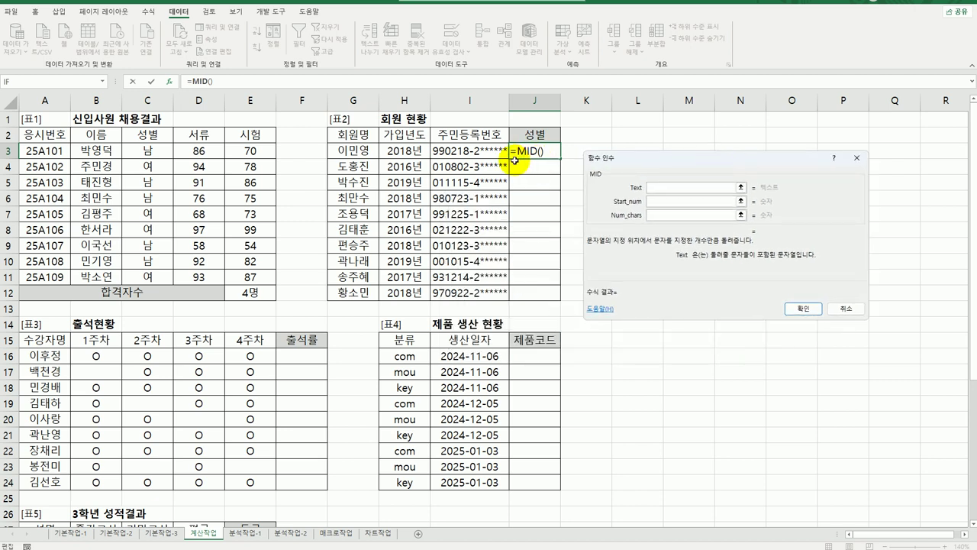
Set the MID arguments to text I3, start position 8 and 1 character, and fill the formula down to J12.
{"action": "left_click", "coordinate": [486, 151]}
{"action": "left_click", "coordinate": [653, 200]}
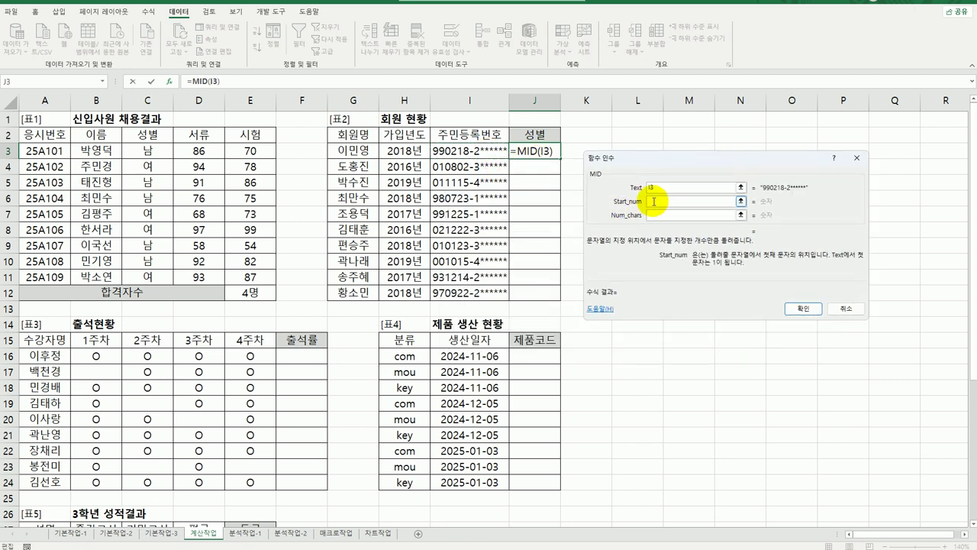
{"action": "type", "text": "8"}
{"action": "left_click", "coordinate": [657, 216]}
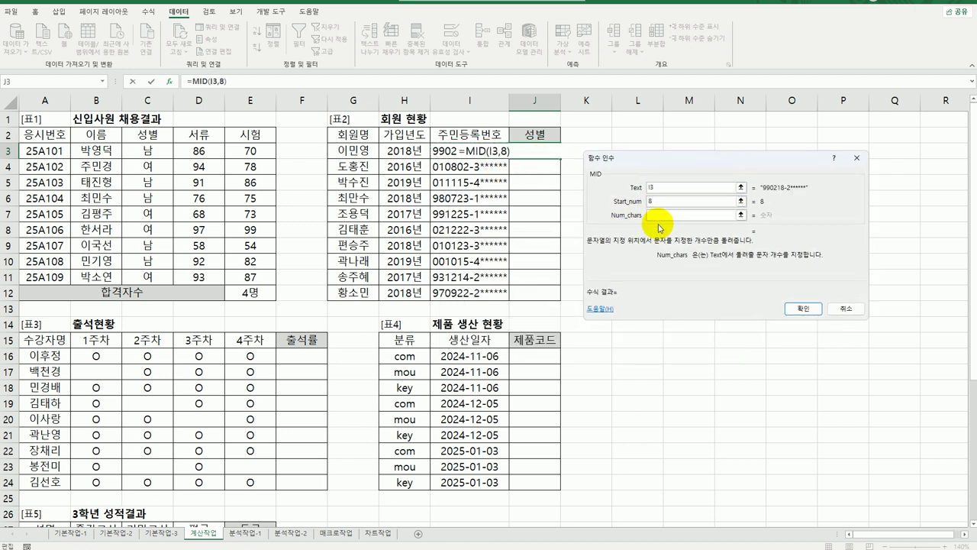
{"action": "type", "text": "1"}
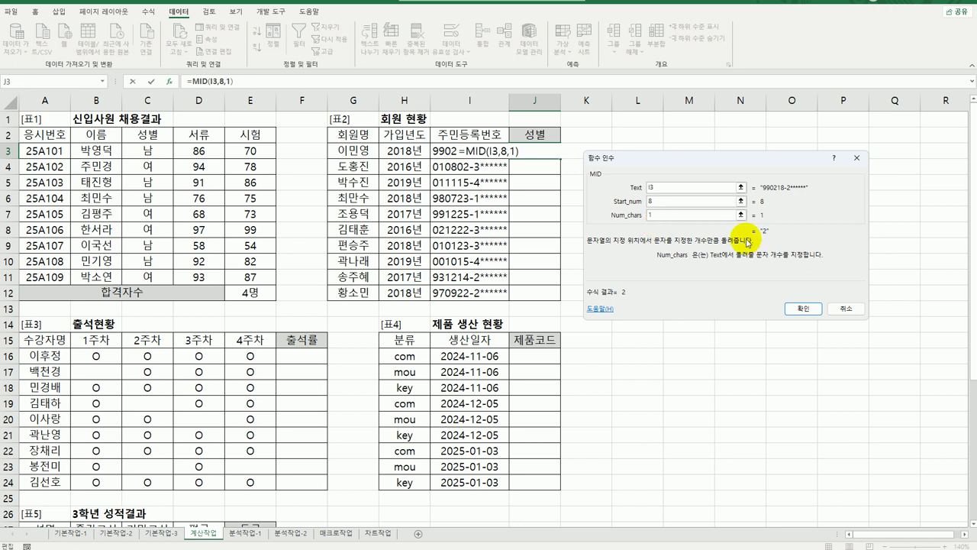
{"action": "left_click", "coordinate": [803, 308]}
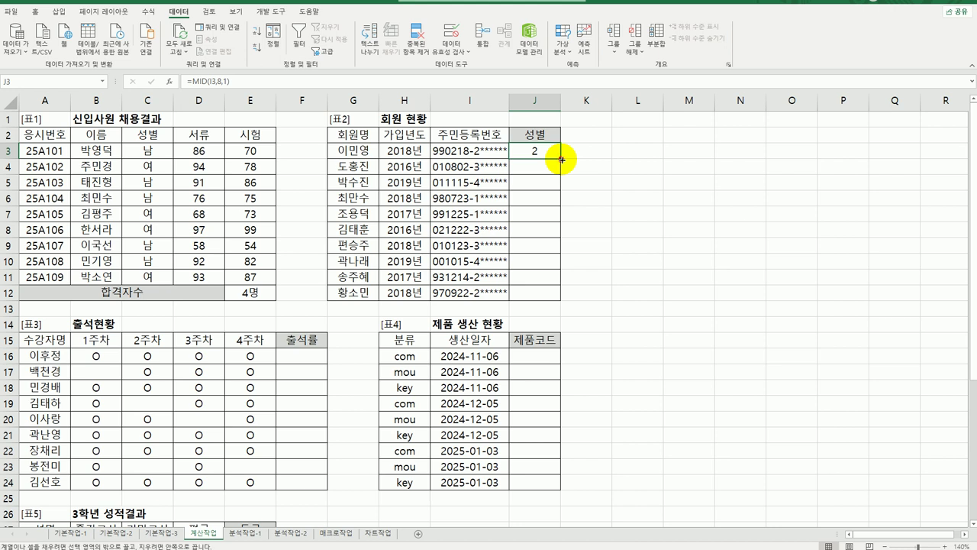
{"action": "left_click_drag", "start_coordinate": [561, 159], "coordinate": [552, 309]}
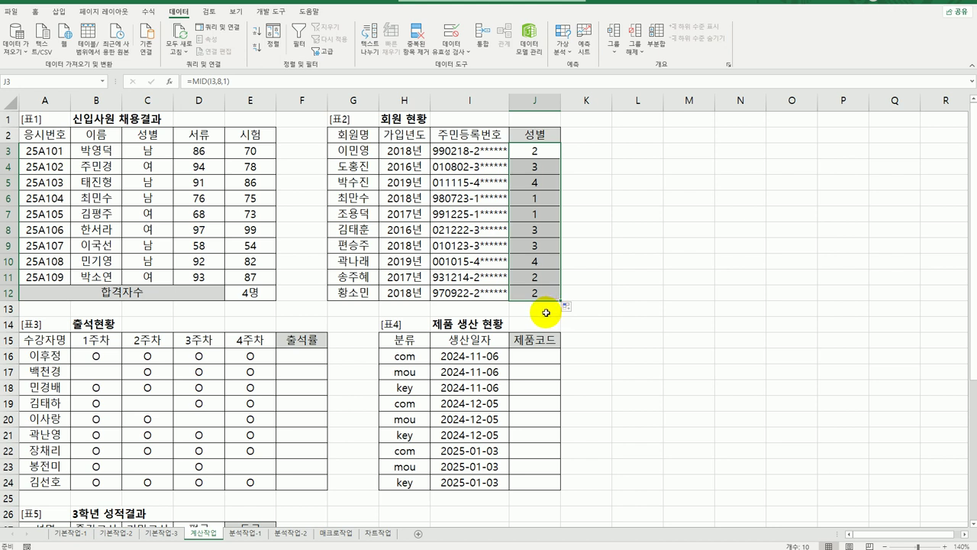
{"action": "left_click_drag", "start_coordinate": [538, 150], "coordinate": [527, 293]}
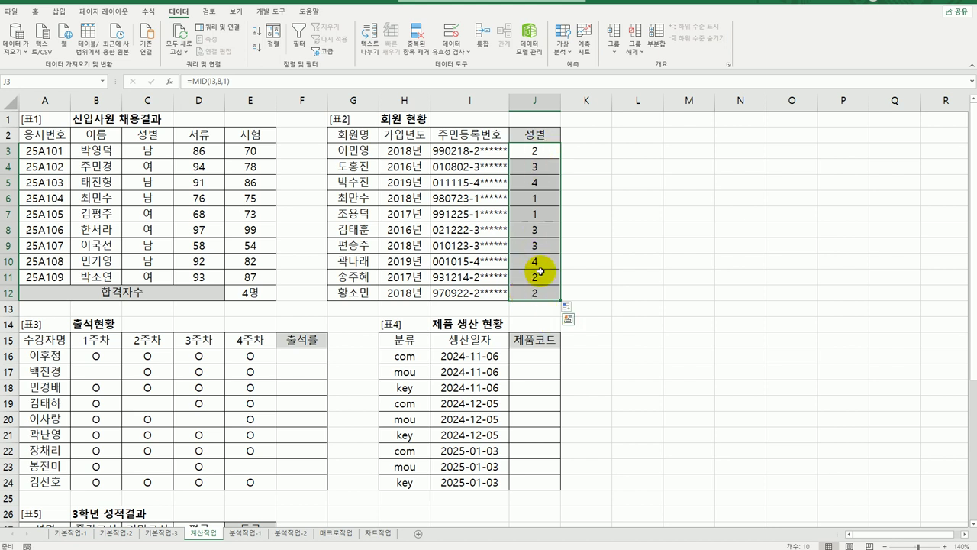
Wrap the MID formula in J3 in a MOD function with divisor 2 and fill it down to J12.
{"action": "double_click", "coordinate": [525, 154]}
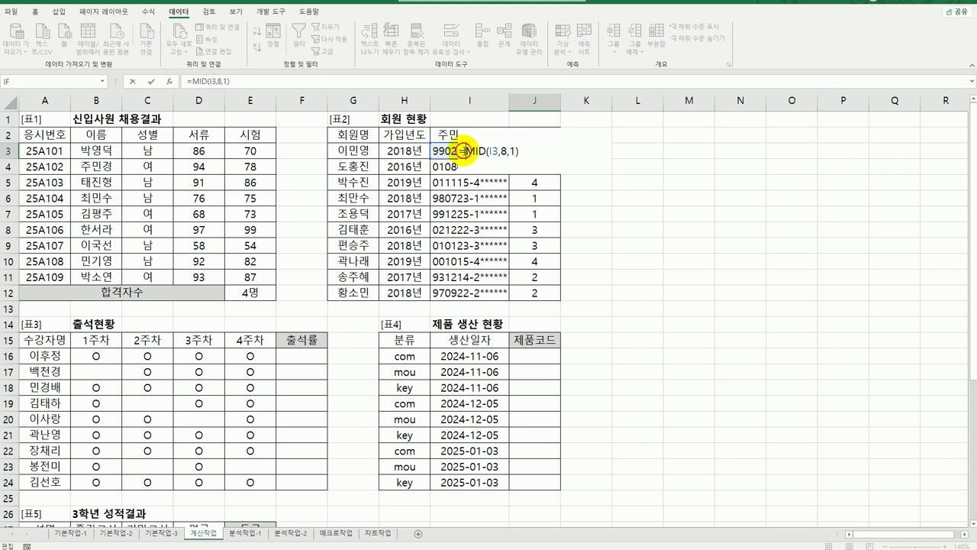
{"action": "type", "text": "mo"}
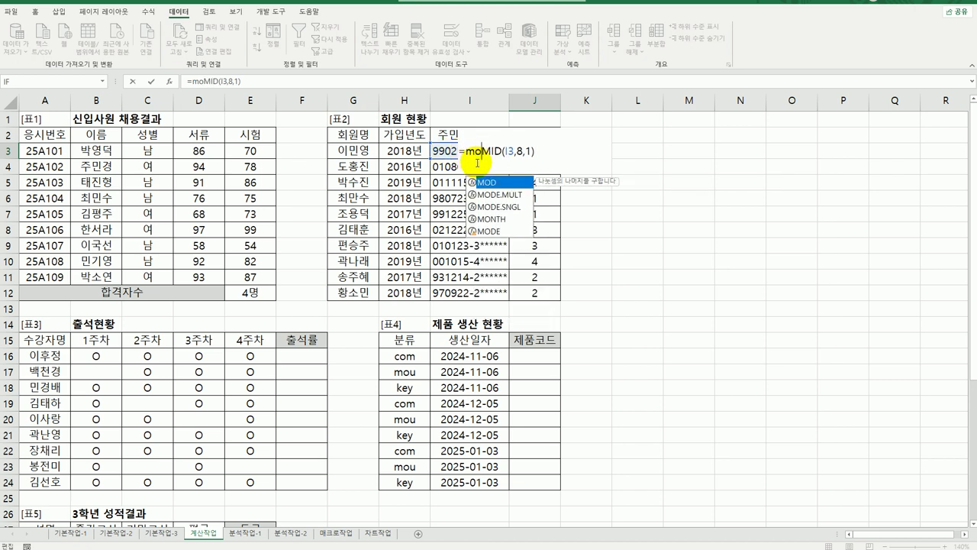
{"action": "double_click", "coordinate": [474, 182]}
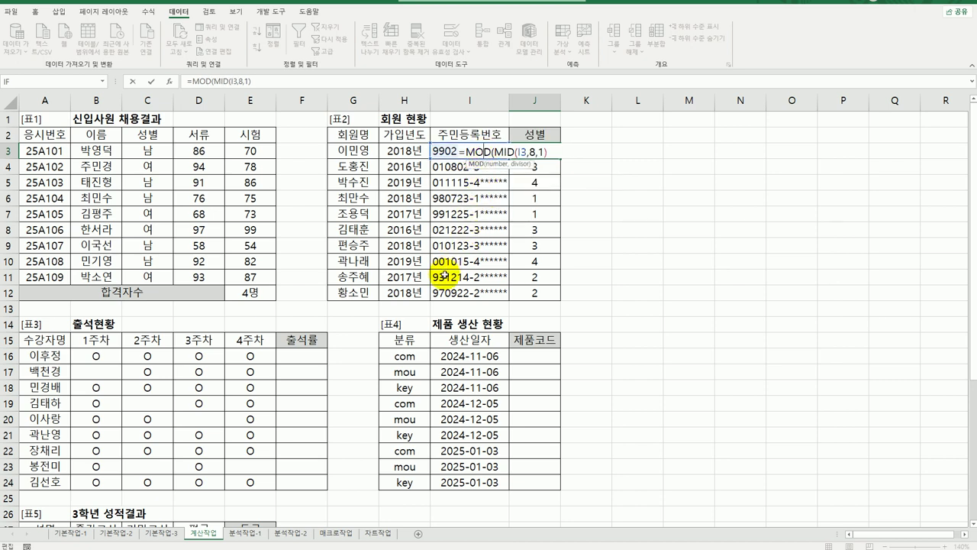
{"action": "left_click", "coordinate": [173, 81]}
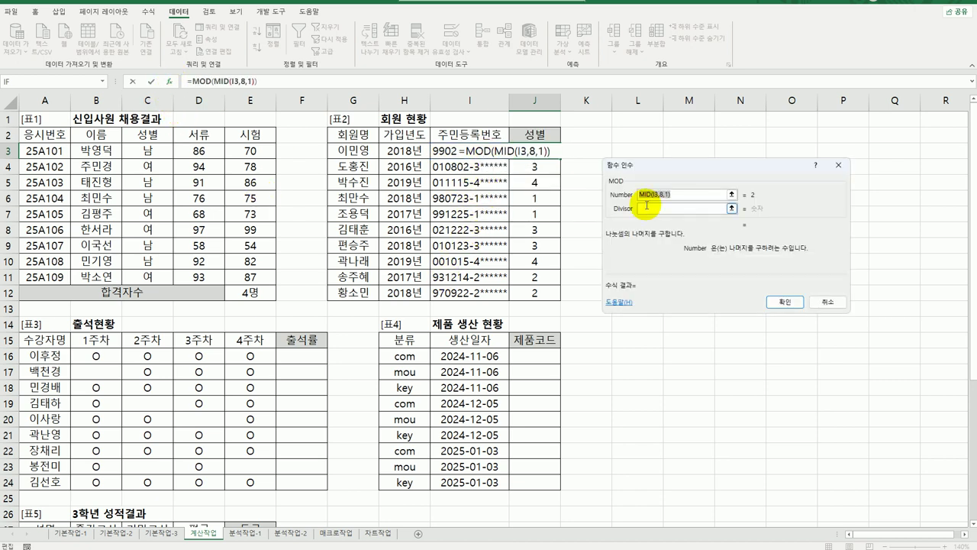
{"action": "left_click_drag", "start_coordinate": [660, 171], "coordinate": [654, 227]}
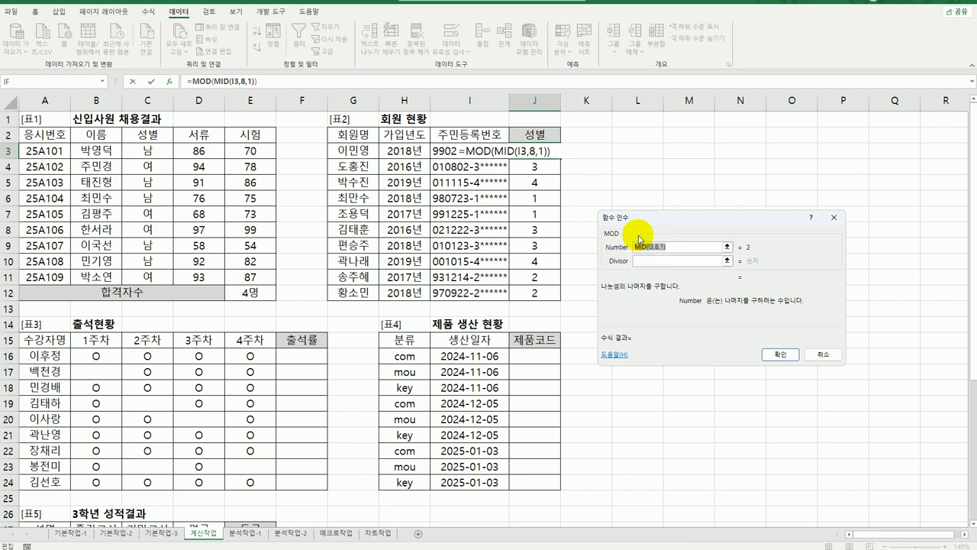
{"action": "left_click", "coordinate": [661, 263]}
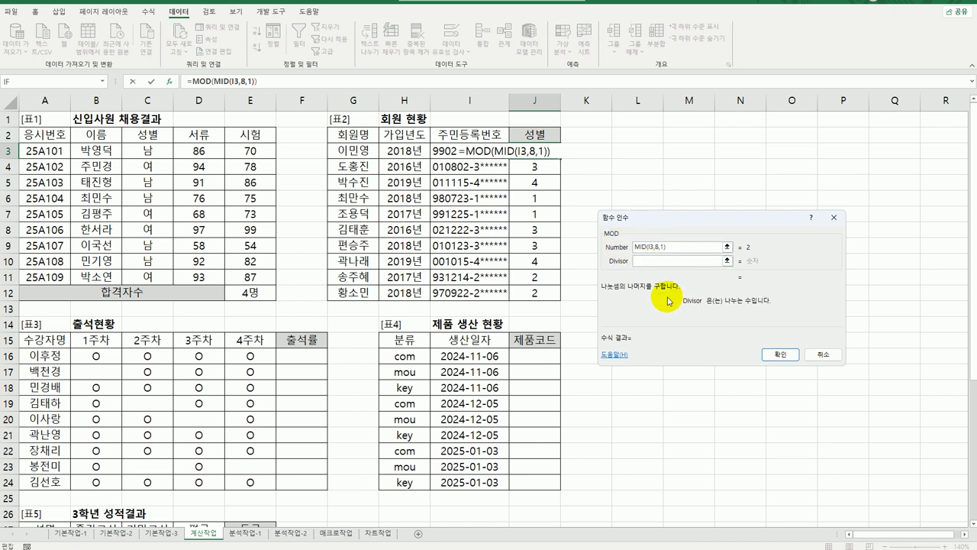
{"action": "left_click", "coordinate": [779, 354]}
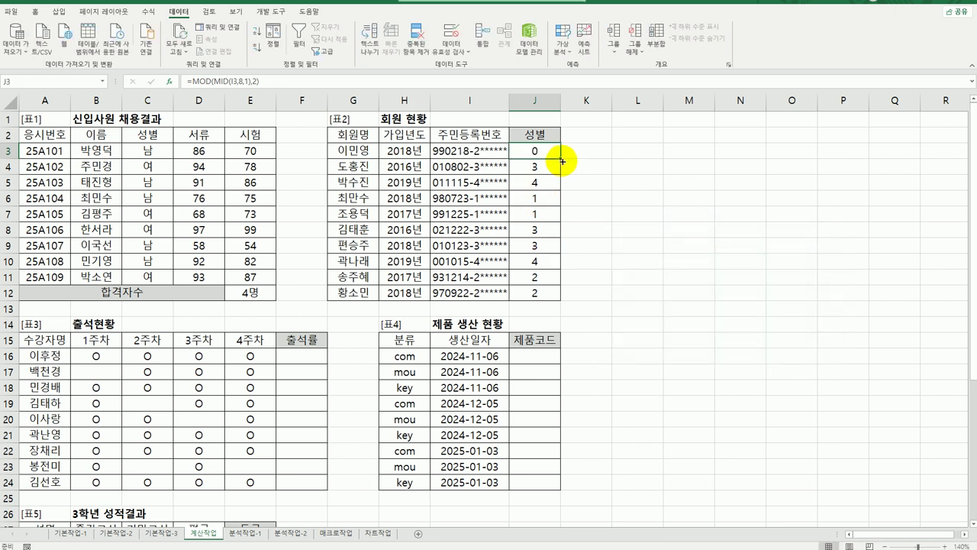
{"action": "left_click_drag", "start_coordinate": [561, 160], "coordinate": [551, 297]}
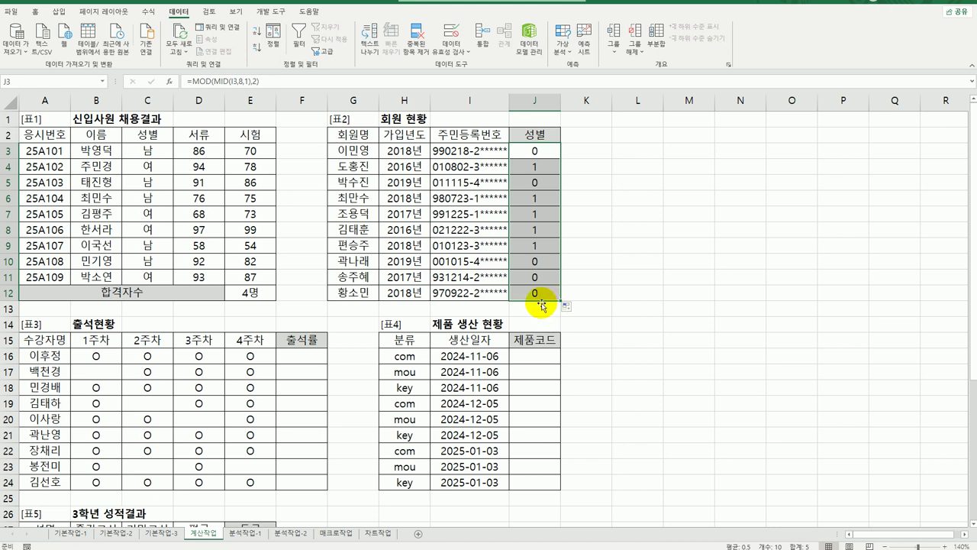
Wrap the MOD formula in J3 in an IF function and open its function arguments.
{"action": "left_click", "coordinate": [557, 227], "text": "shift"}
{"action": "left_click", "coordinate": [540, 155]}
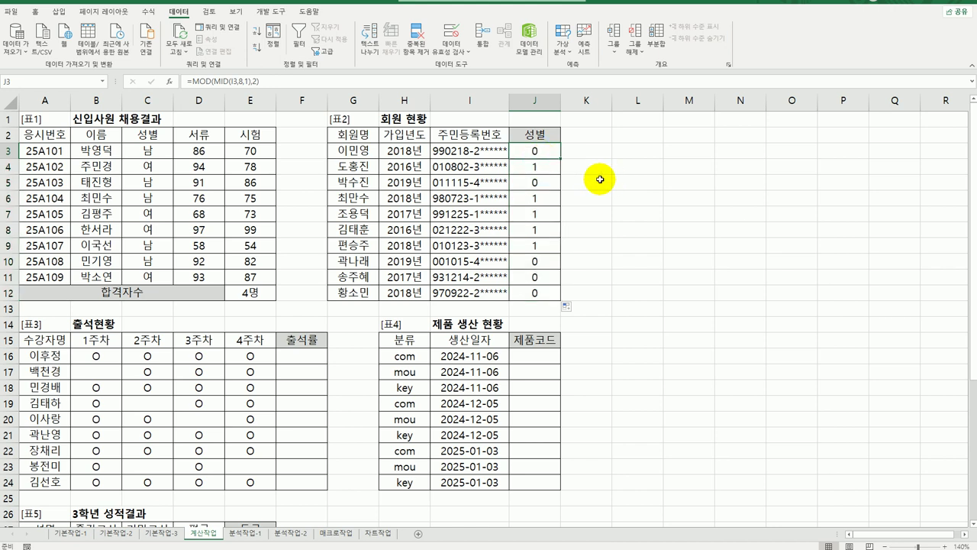
{"action": "double_click", "coordinate": [553, 152]}
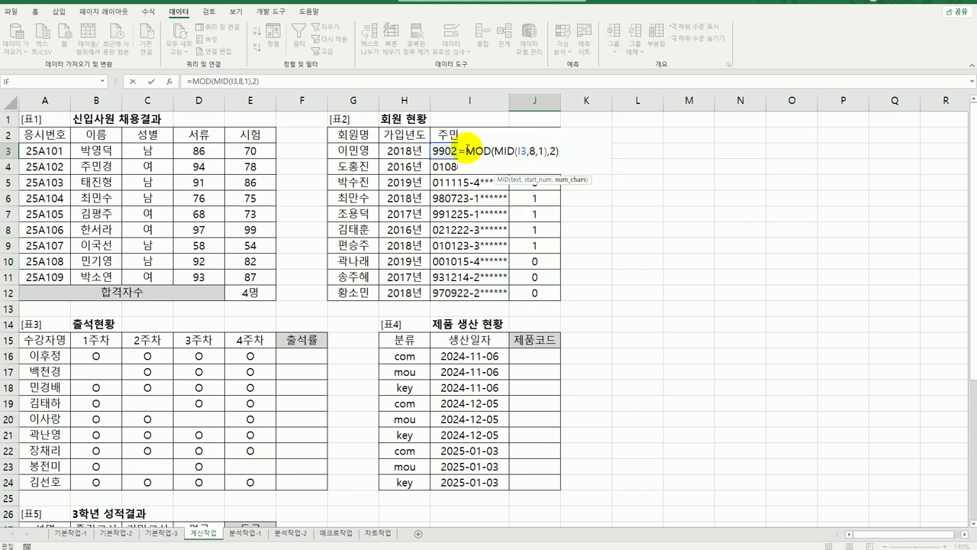
{"action": "left_click", "coordinate": [466, 150]}
{"action": "type", "text": "if"}
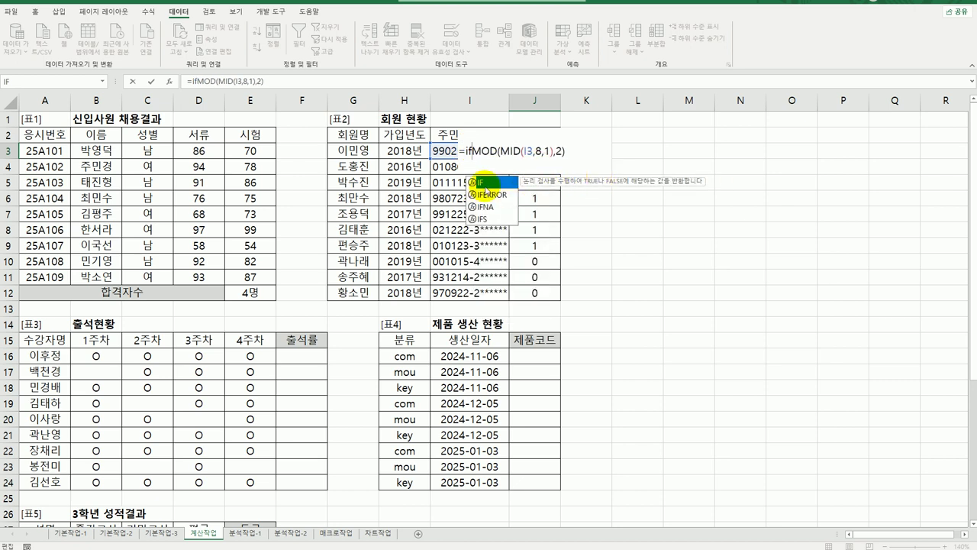
{"action": "double_click", "coordinate": [485, 182]}
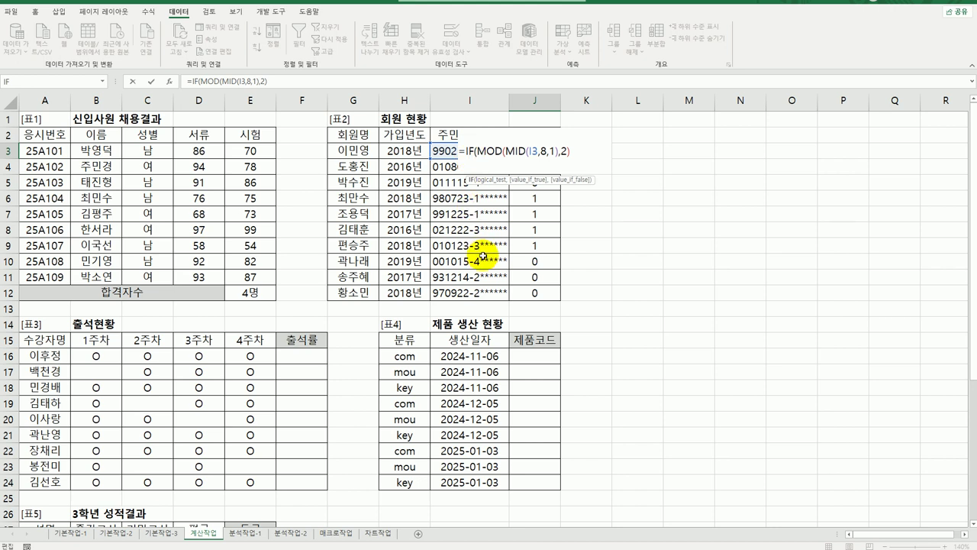
{"action": "left_click", "coordinate": [168, 82]}
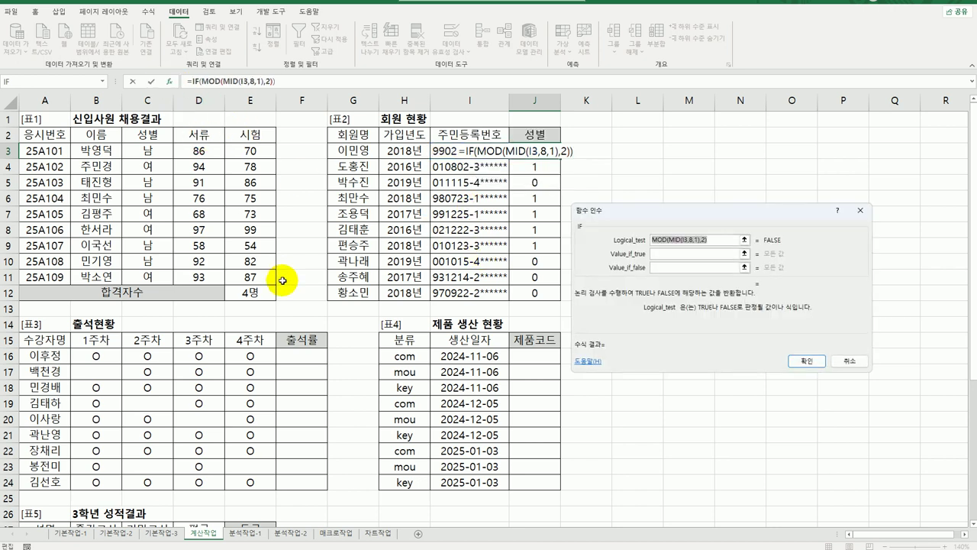
Set the IF arguments to the test MOD(MID(I3,8,1),2)=1, "남자" if true and "여자" if false.
{"action": "left_click", "coordinate": [714, 242]}
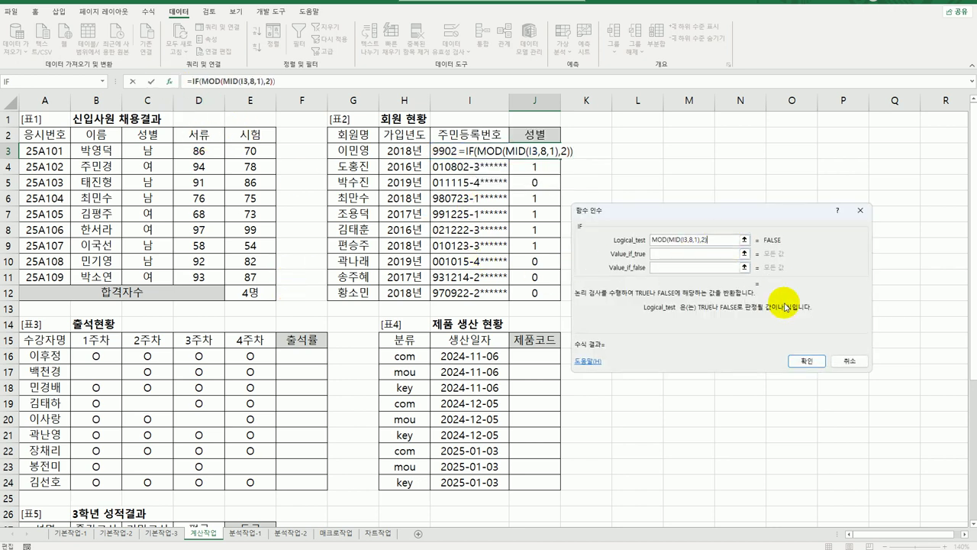
{"action": "type", "text": "=1"}
{"action": "key", "text": "Tab"}
{"action": "type", "text": "s"}
{"action": "key", "text": "BackSpace"}
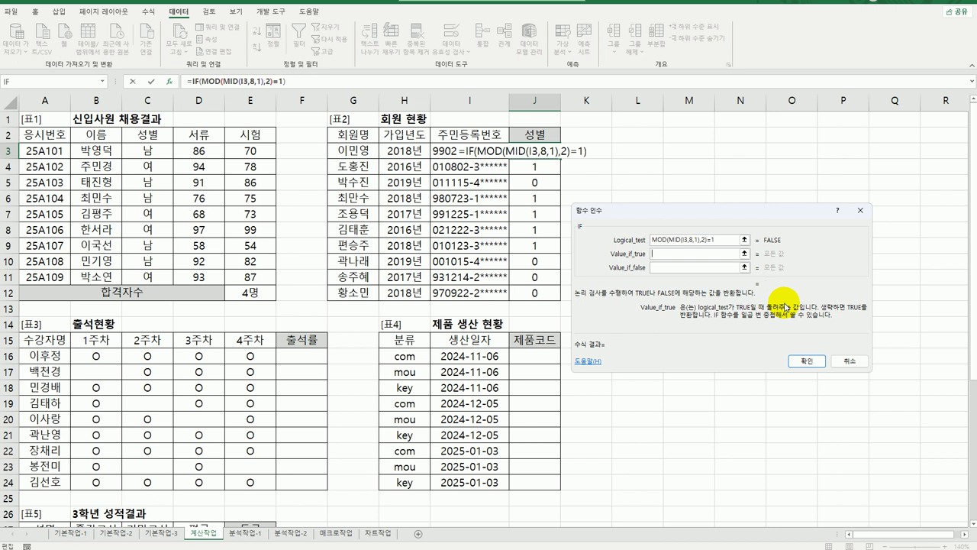
{"action": "type", "text": "\"남자\""}
{"action": "key", "text": "Tab"}
{"action": "type", "text": "여자"}
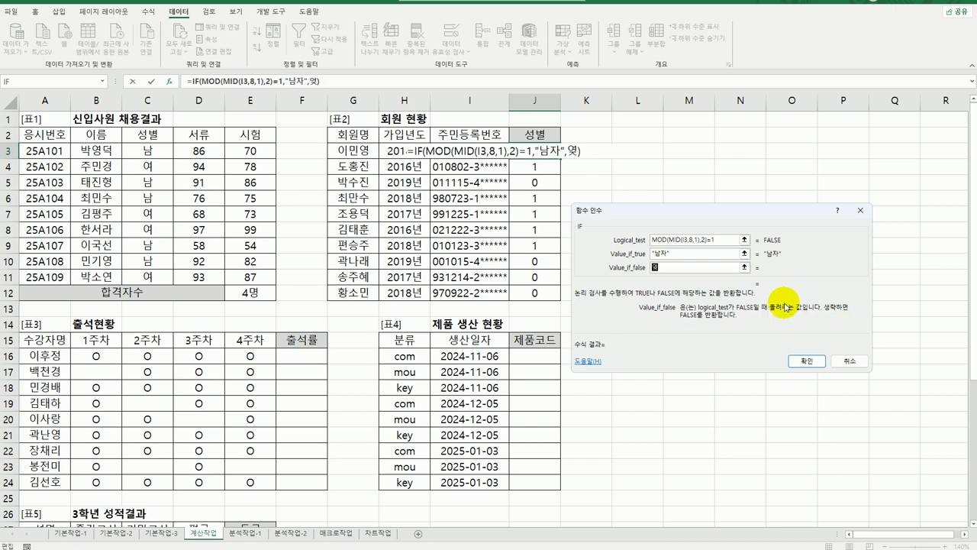
{"action": "key", "text": "Tab"}
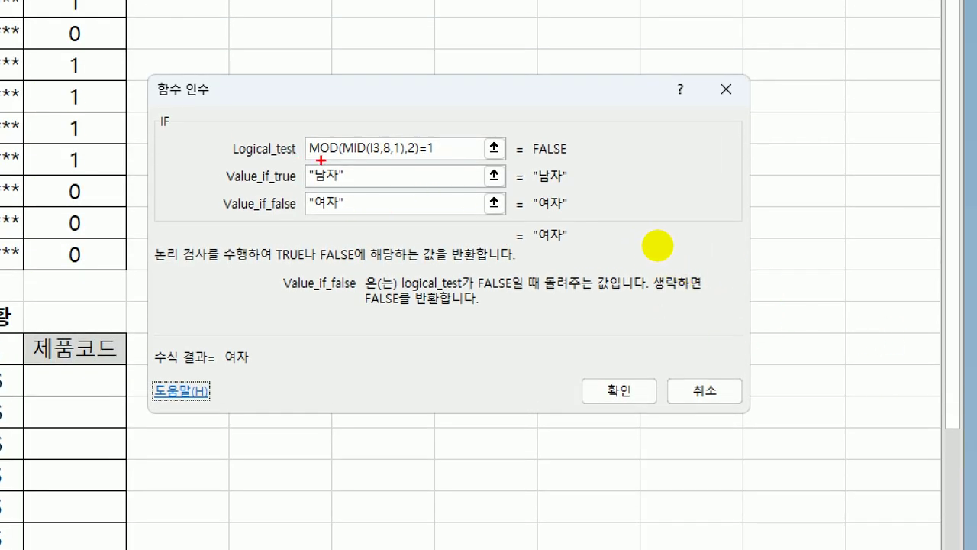
{"action": "left_click_drag", "start_coordinate": [308, 157], "coordinate": [416, 159]}
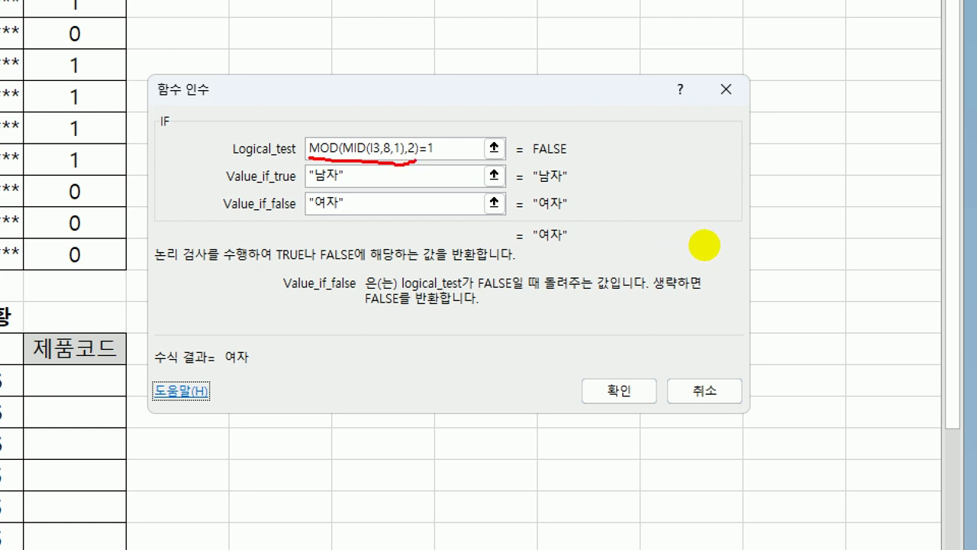
{"action": "left_click_drag", "start_coordinate": [427, 161], "coordinate": [445, 162]}
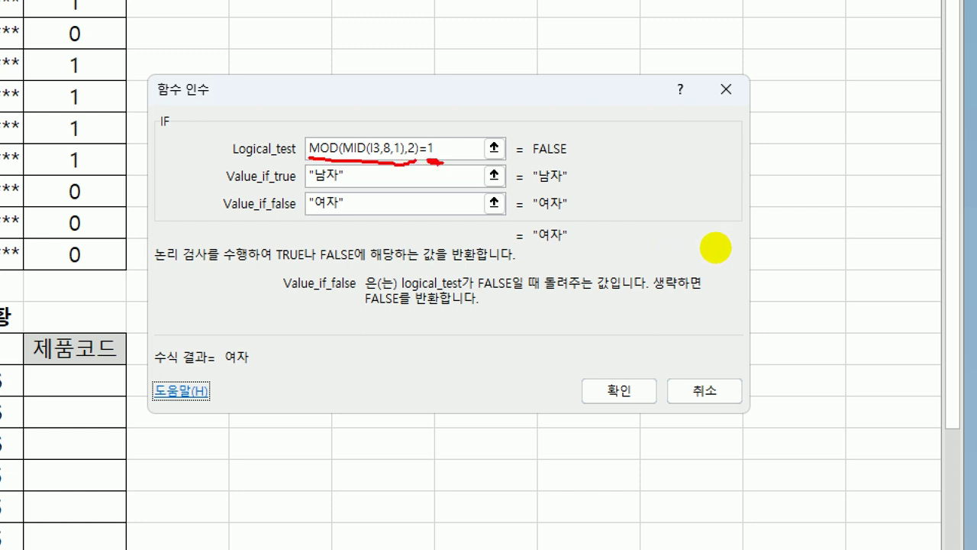
{"action": "left_click_drag", "start_coordinate": [330, 181], "coordinate": [348, 181]}
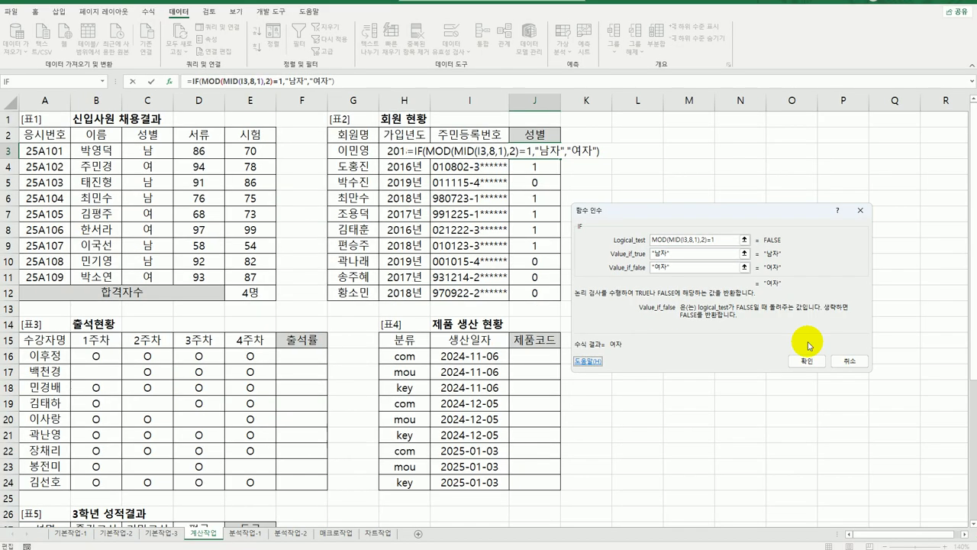
Complete the IF formula in J3 and fill it down the 성별 column to J12.
{"action": "left_click", "coordinate": [806, 360]}
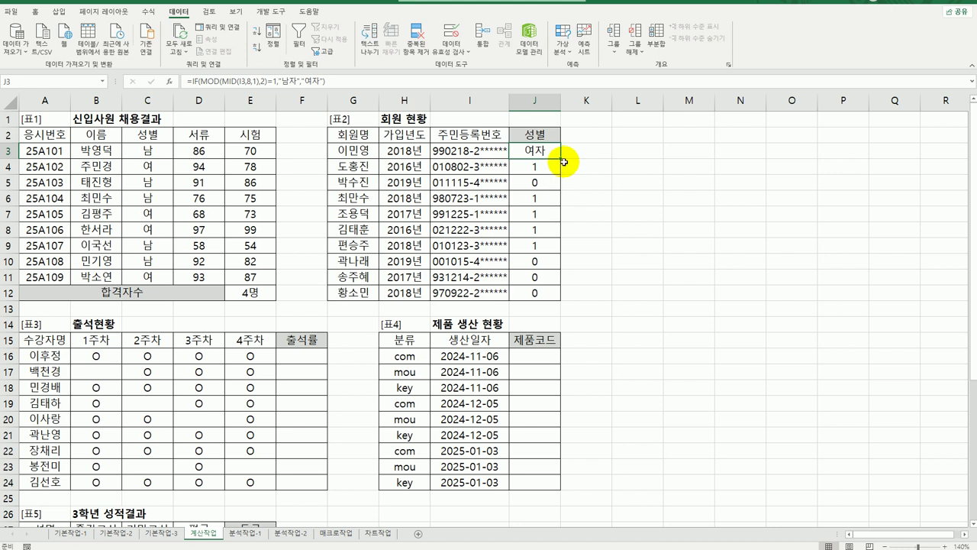
{"action": "left_click_drag", "start_coordinate": [562, 157], "coordinate": [559, 300]}
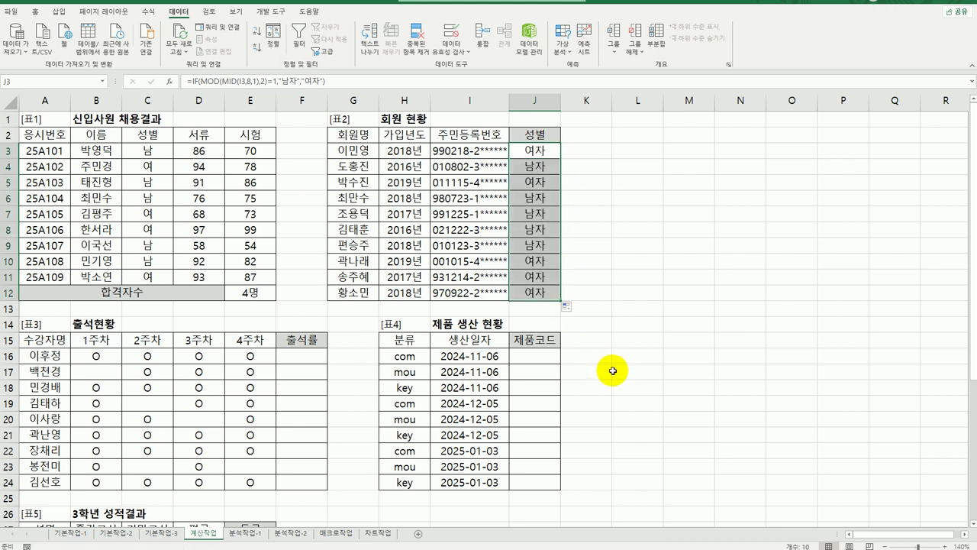
Start a COUNTA formula in F16, the first 출석률 cell of 표3, and open its function arguments.
{"action": "scroll", "coordinate": [612, 372], "scroll_direction": "down", "scroll_amount": 3}
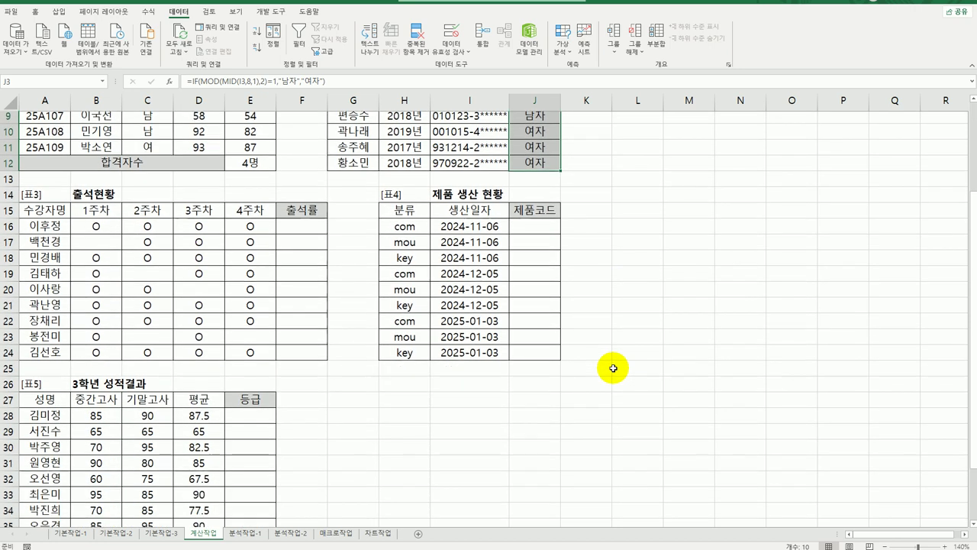
{"action": "left_click", "coordinate": [292, 217]}
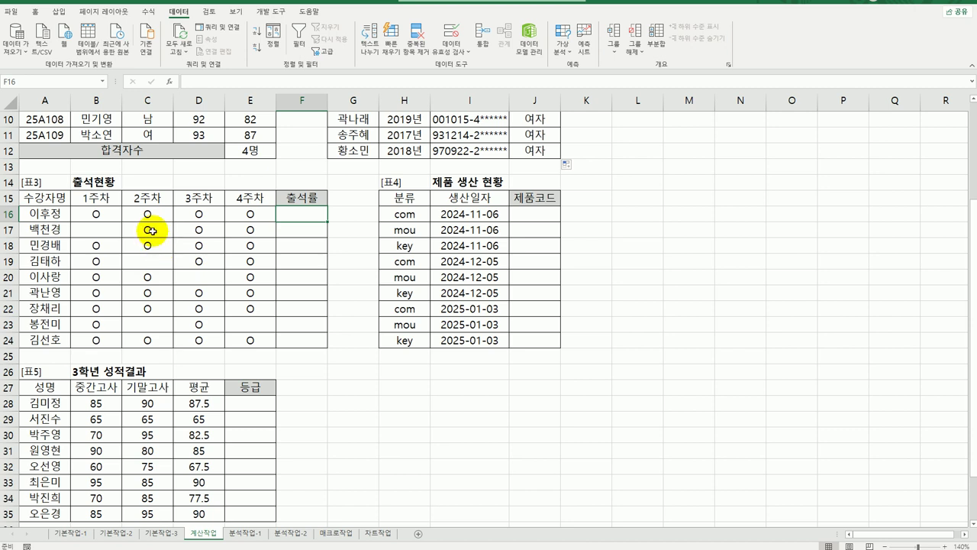
{"action": "left_click", "coordinate": [101, 213]}
{"action": "left_click", "coordinate": [143, 214]}
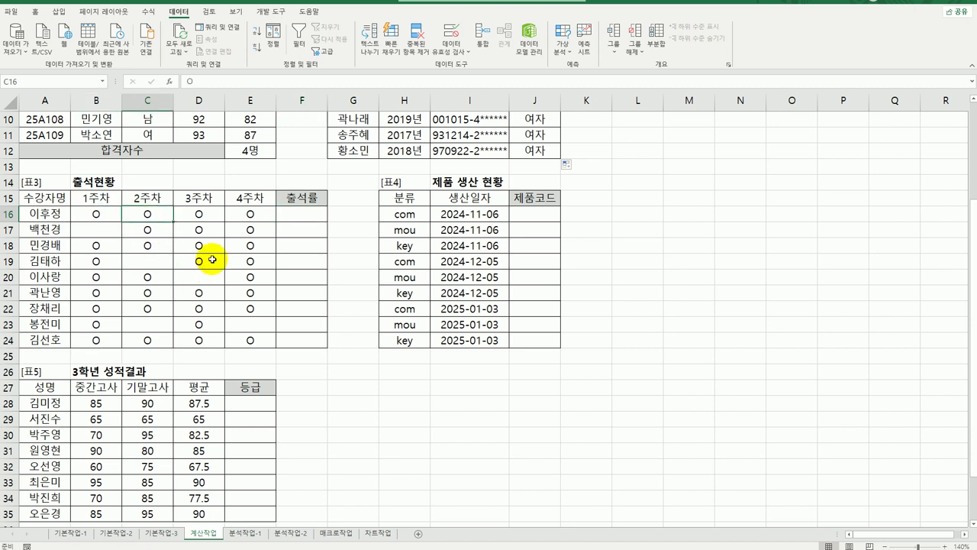
{"action": "left_click", "coordinate": [298, 216]}
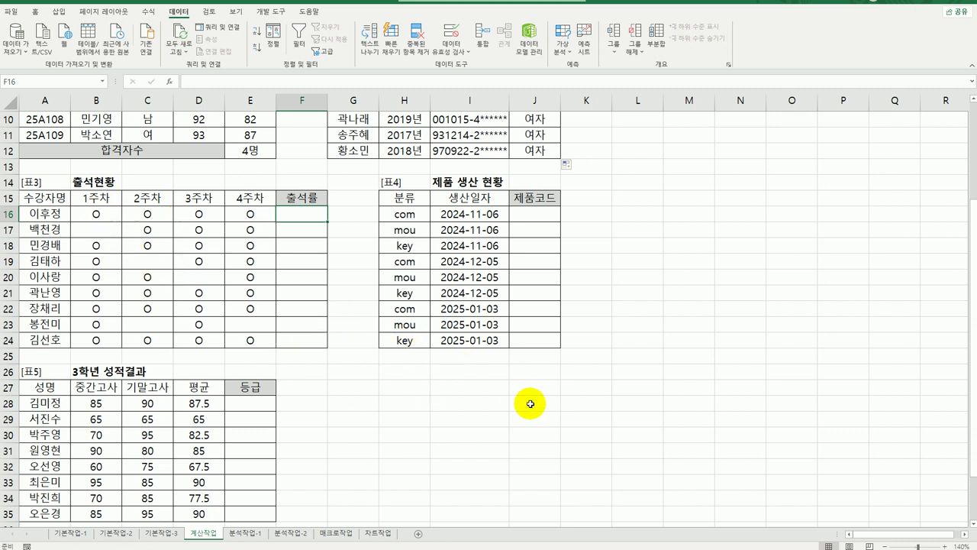
{"action": "type", "text": "="}
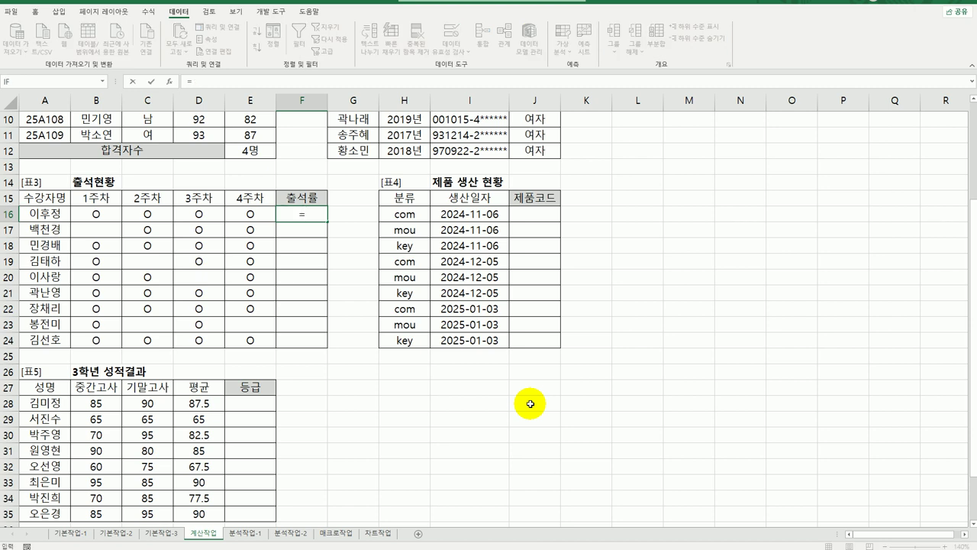
{"action": "type", "text": "co"}
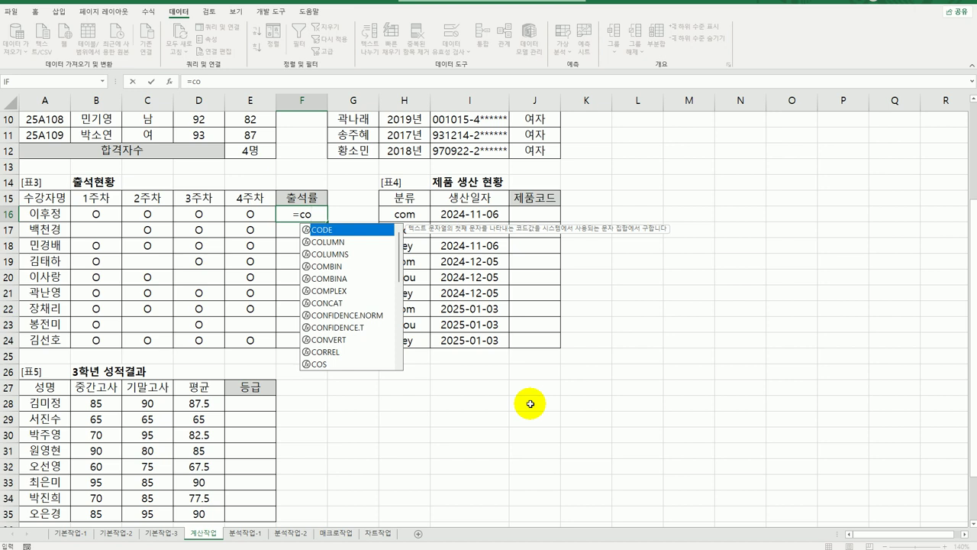
{"action": "type", "text": "u"}
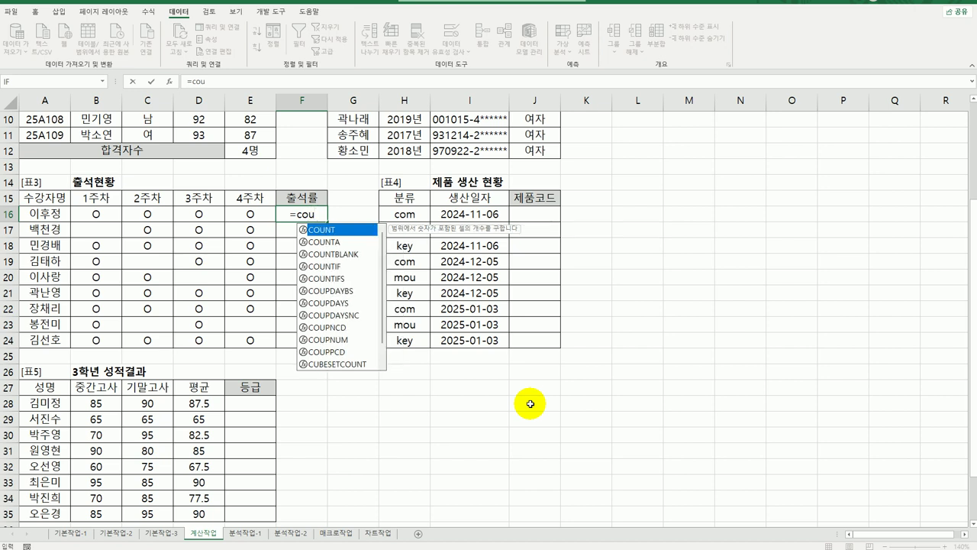
{"action": "left_click", "coordinate": [329, 242]}
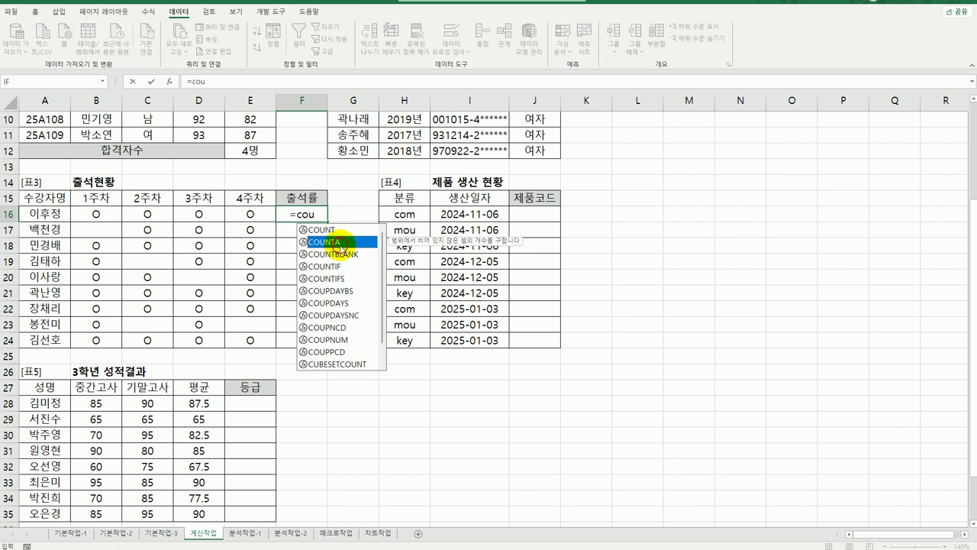
{"action": "double_click", "coordinate": [342, 242]}
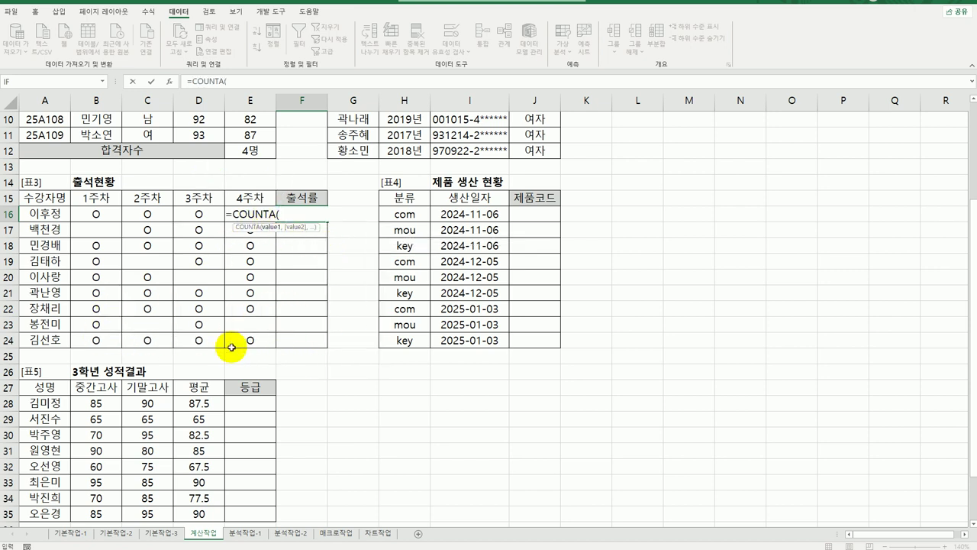
{"action": "left_click", "coordinate": [171, 81]}
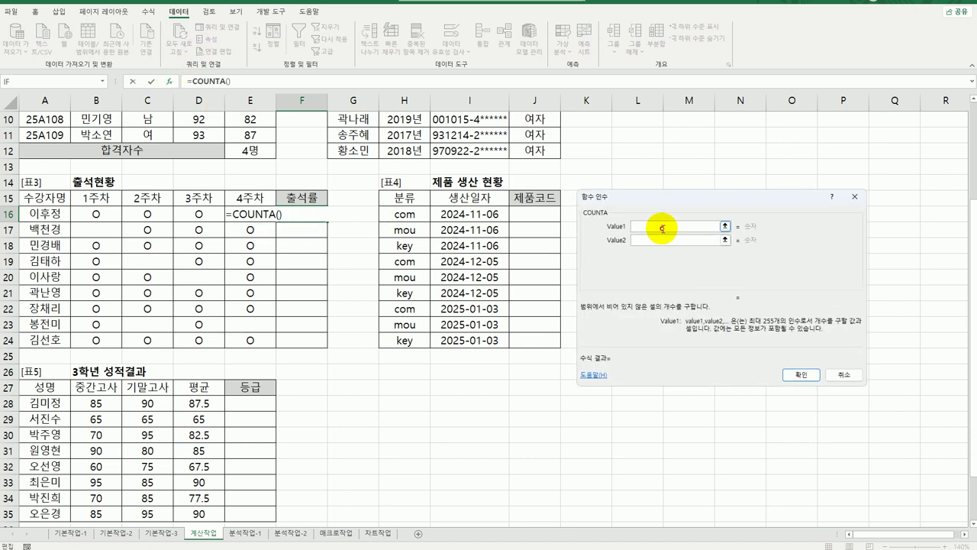
Set the COUNTA range to B16:E16 and fill the formula down to F24.
{"action": "left_click_drag", "start_coordinate": [94, 214], "coordinate": [240, 211]}
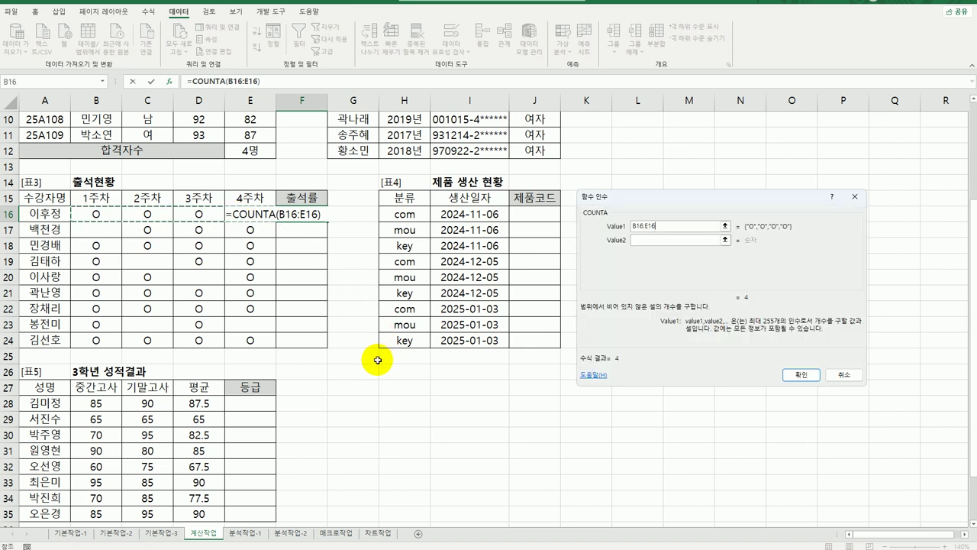
{"action": "left_click", "coordinate": [801, 375]}
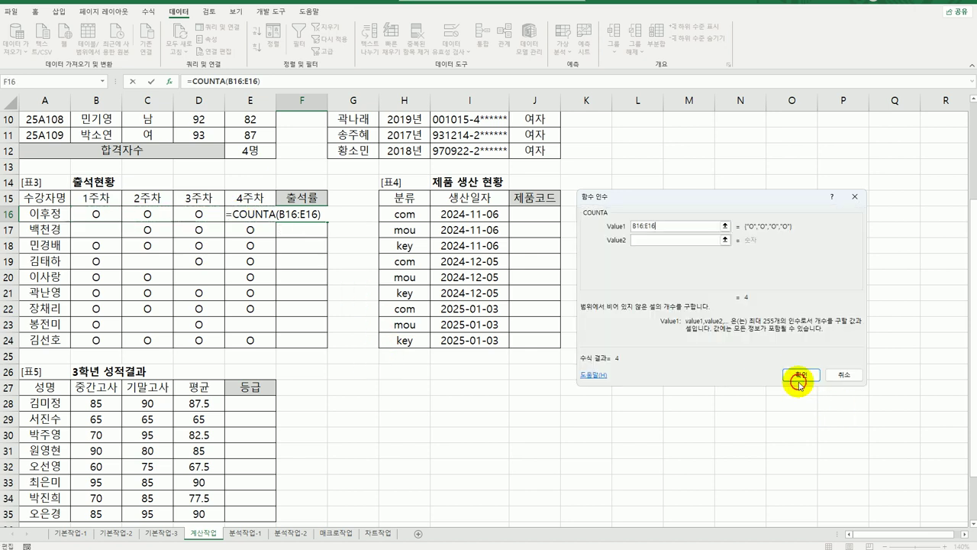
{"action": "left_click_drag", "start_coordinate": [327, 221], "coordinate": [305, 333]}
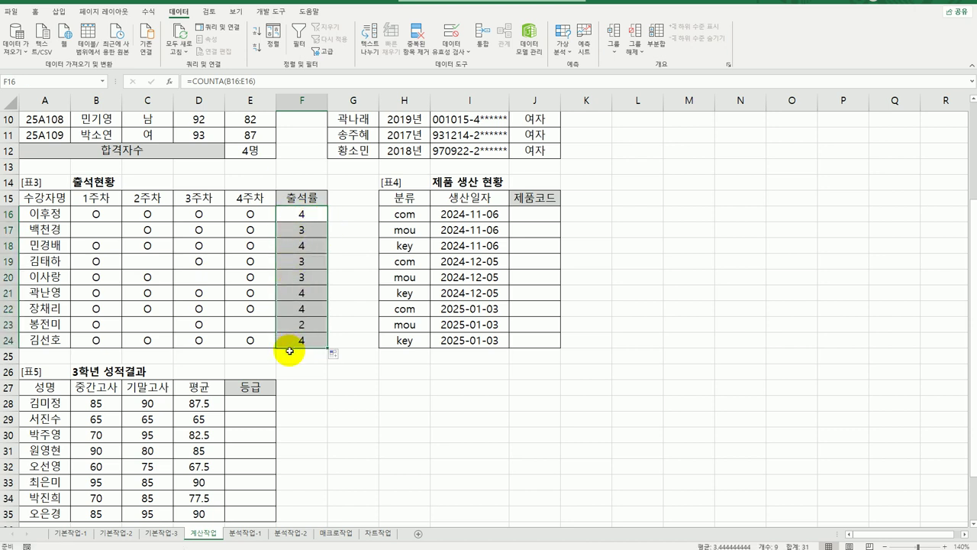
Wrap the COUNTA formula in F16 in a CHOOSE function and open the CHOOSE function arguments.
{"action": "left_click", "coordinate": [301, 208]}
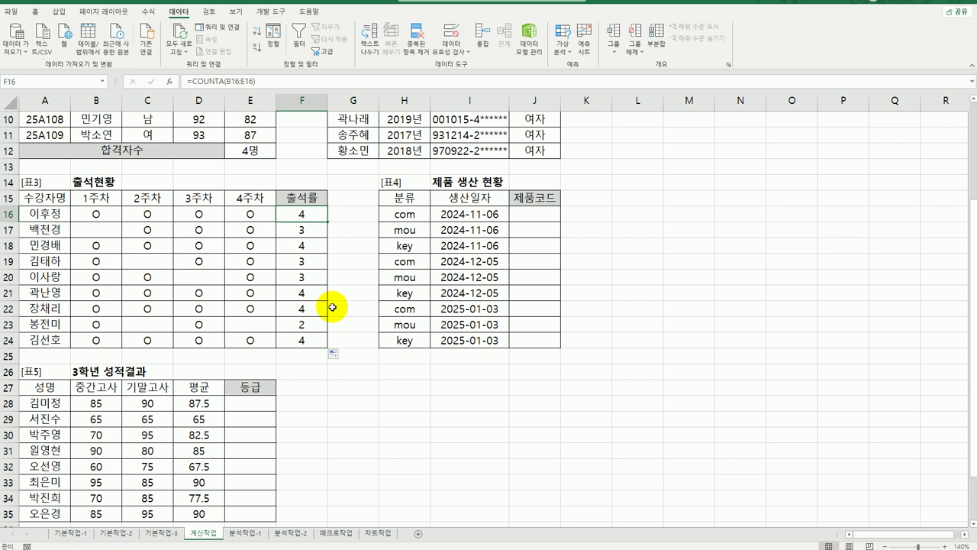
{"action": "double_click", "coordinate": [305, 215]}
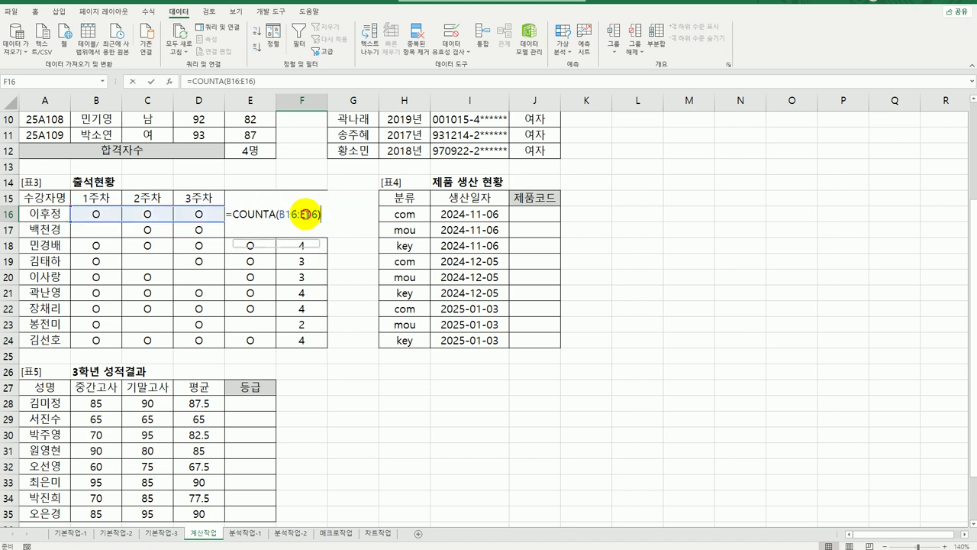
{"action": "left_click", "coordinate": [231, 214]}
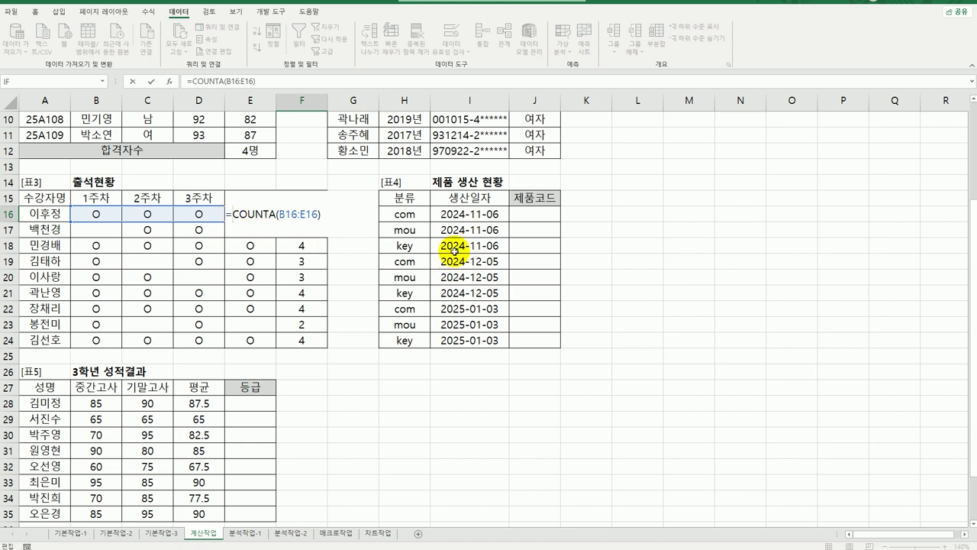
{"action": "type", "text": "cho"}
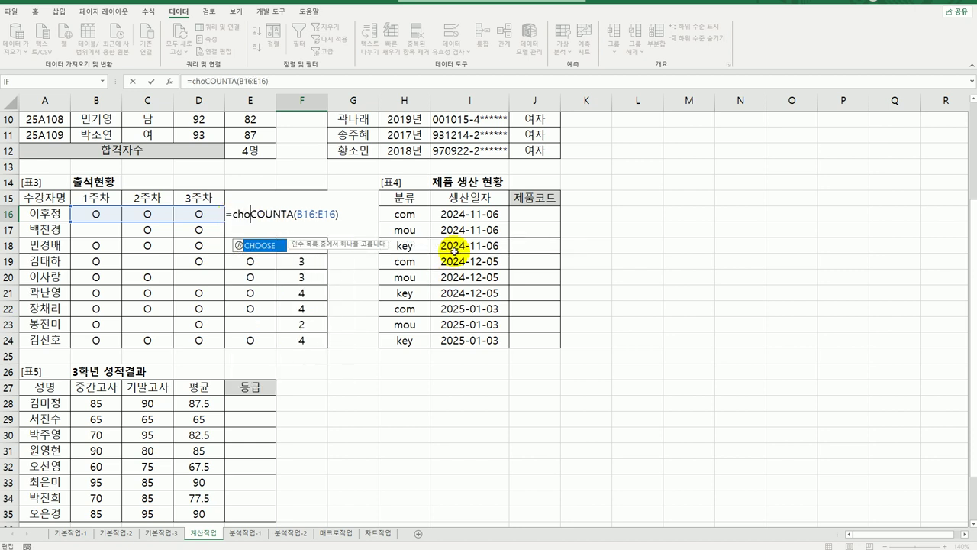
{"action": "double_click", "coordinate": [261, 246]}
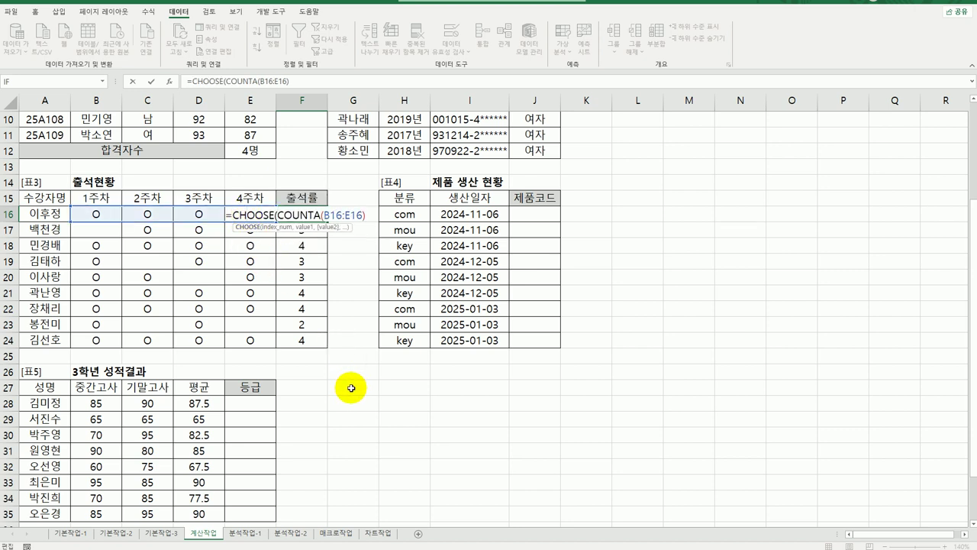
{"action": "left_click", "coordinate": [170, 83]}
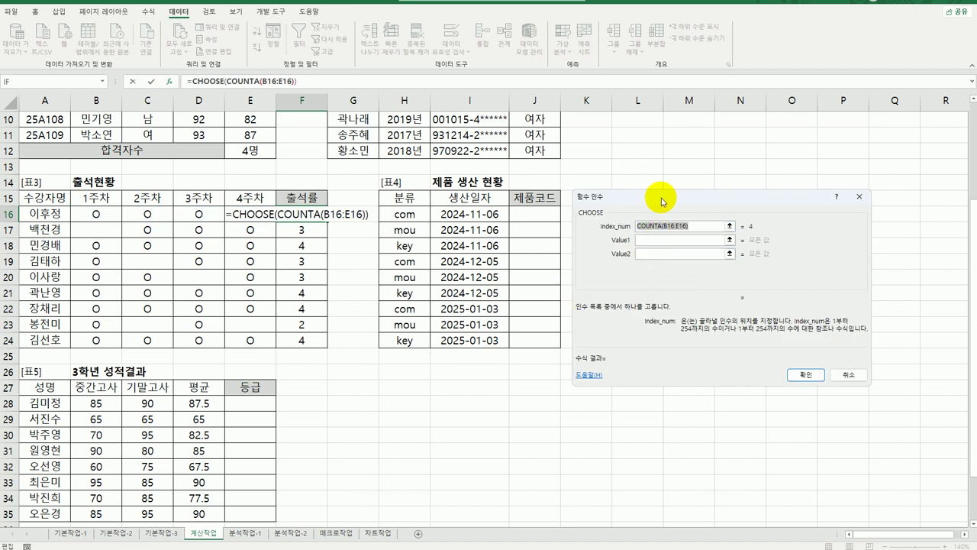
{"action": "left_click_drag", "start_coordinate": [661, 200], "coordinate": [677, 224]}
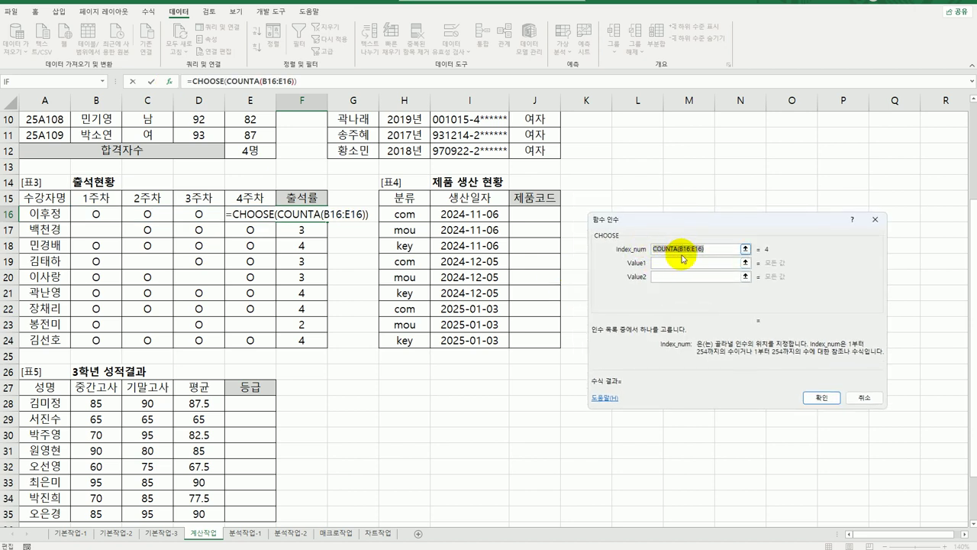
Set the first two CHOOSE values to "25%" and "50%".
{"action": "left_click", "coordinate": [714, 264]}
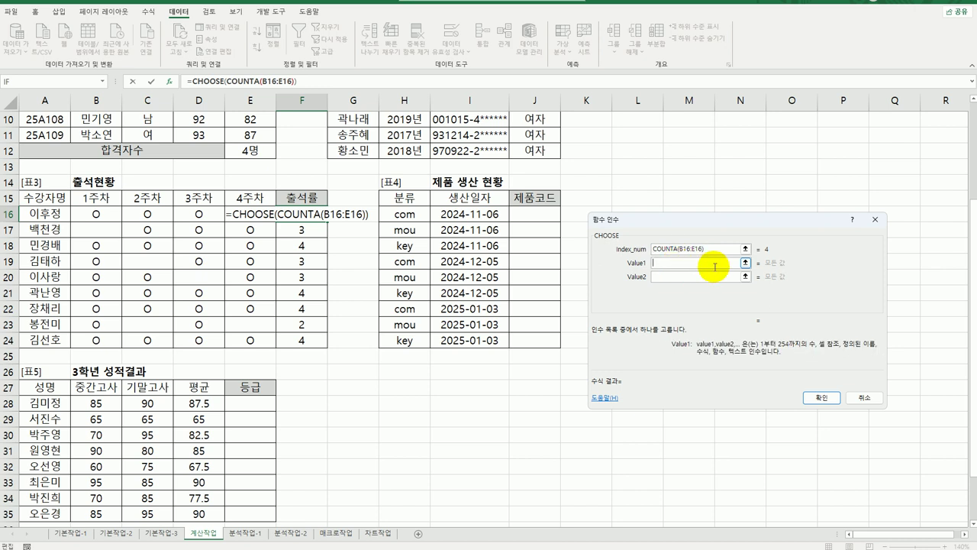
{"action": "type", "text": "\"25"}
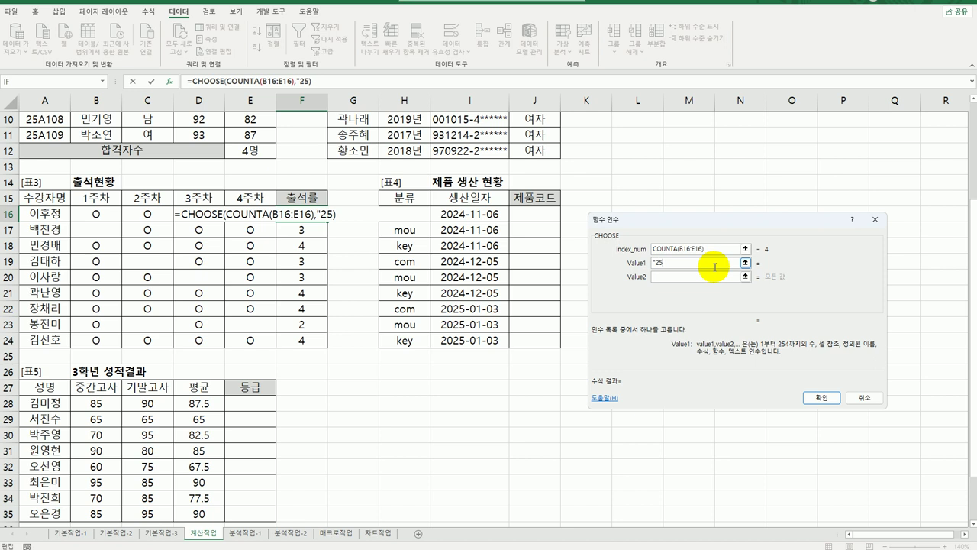
{"action": "type", "text": "%\""}
{"action": "key", "text": "Tab"}
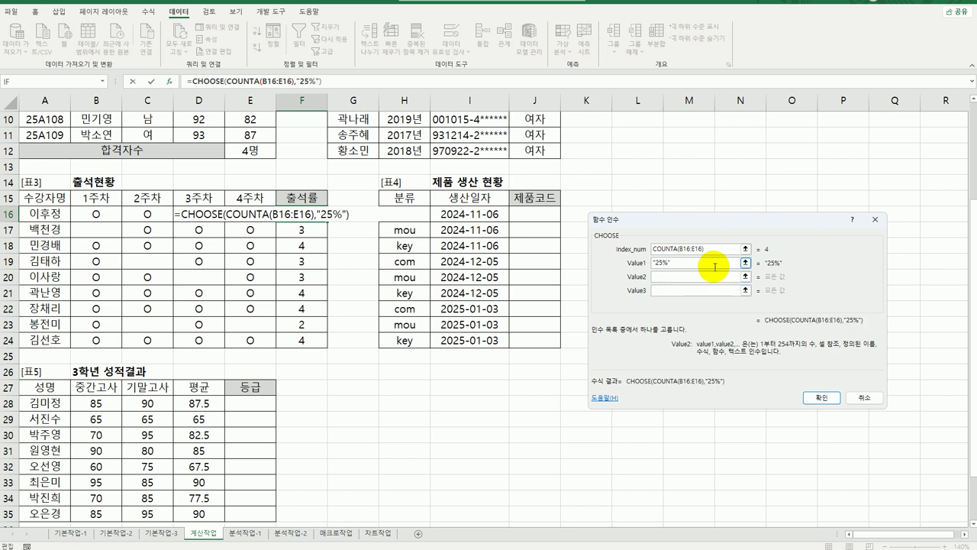
{"action": "type", "text": "\"50"}
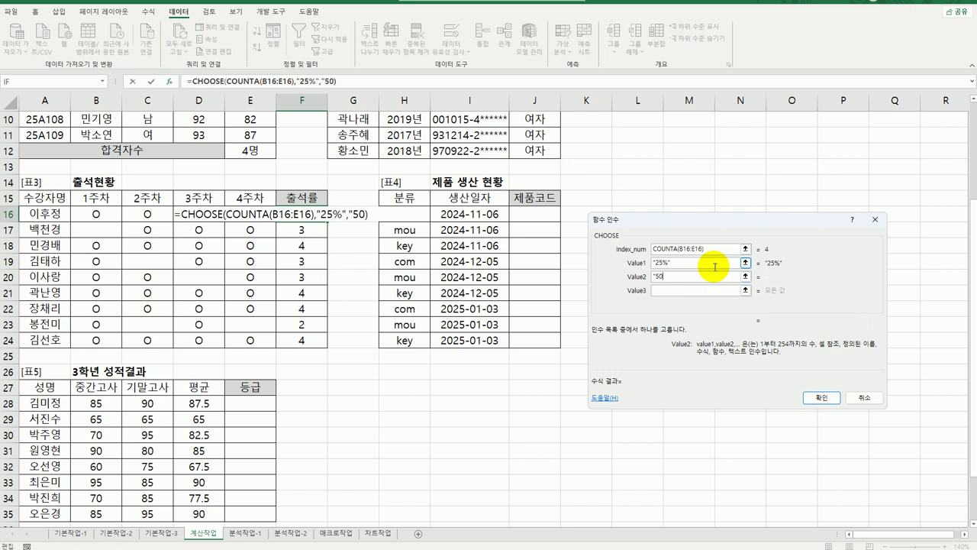
{"action": "type", "text": "%\""}
{"action": "key", "text": "Tab"}
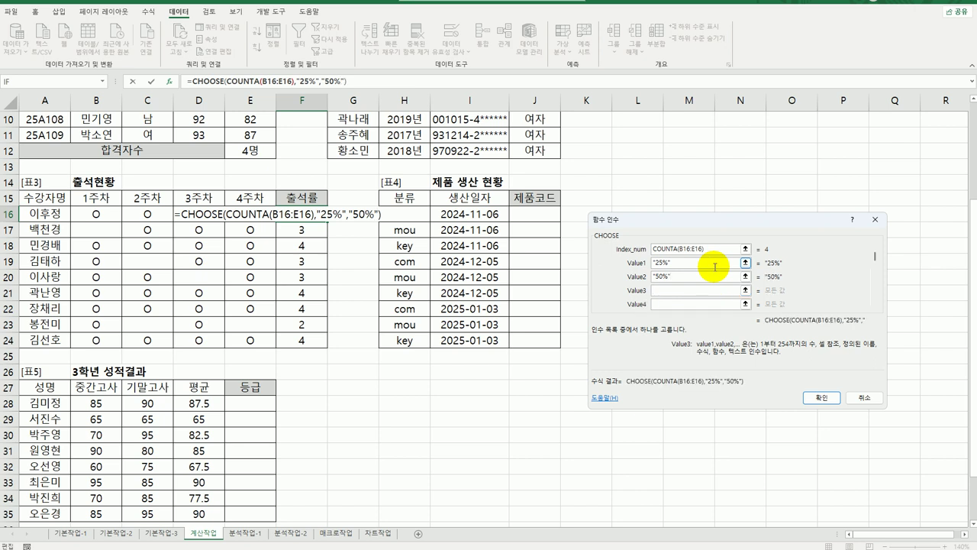
Set the third and fourth CHOOSE values to "75%" and "100%".
{"action": "type", "text": "75%"}
{"action": "type", "text": "\""}
{"action": "left_click", "coordinate": [671, 290]}
{"action": "type", "text": "\""}
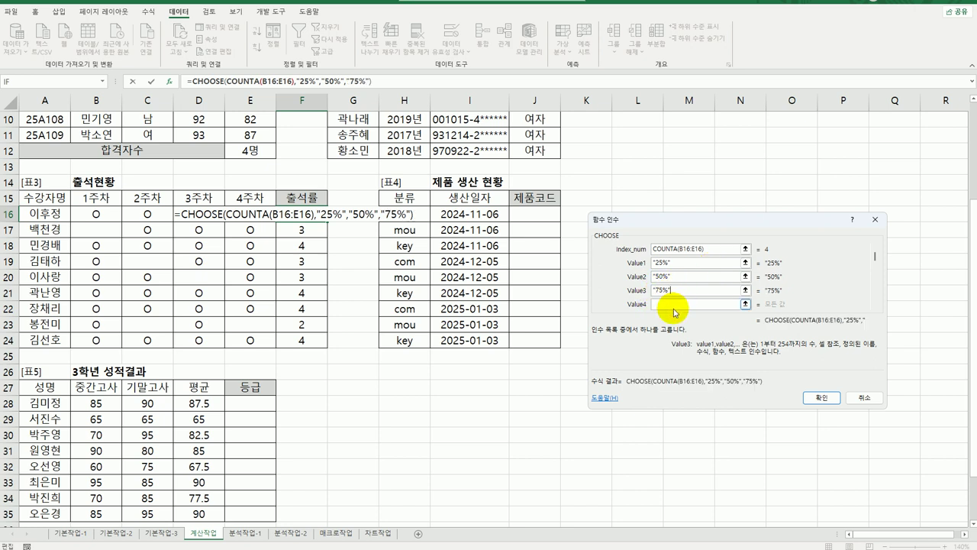
{"action": "left_click", "coordinate": [672, 304]}
{"action": "type", "text": "\"100%\""}
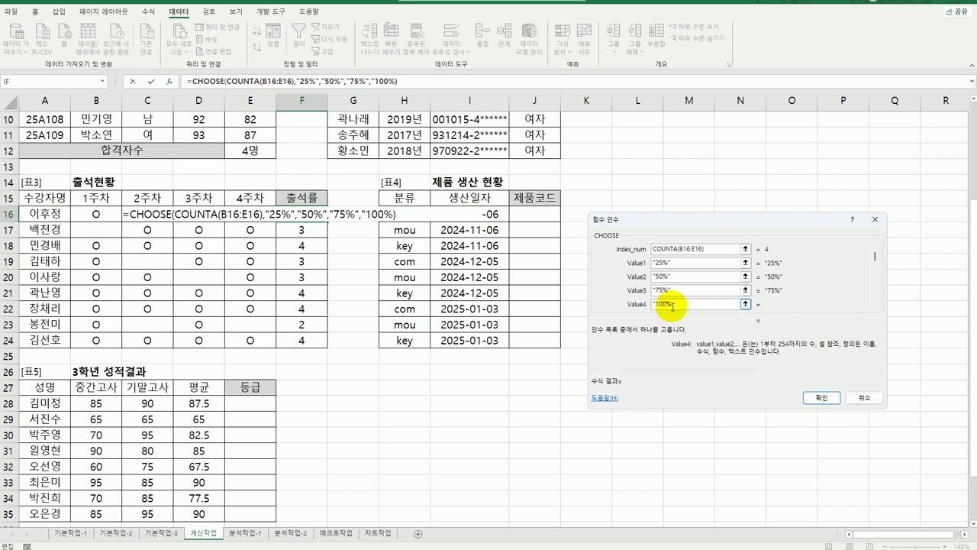
{"action": "type", "text": "\""}
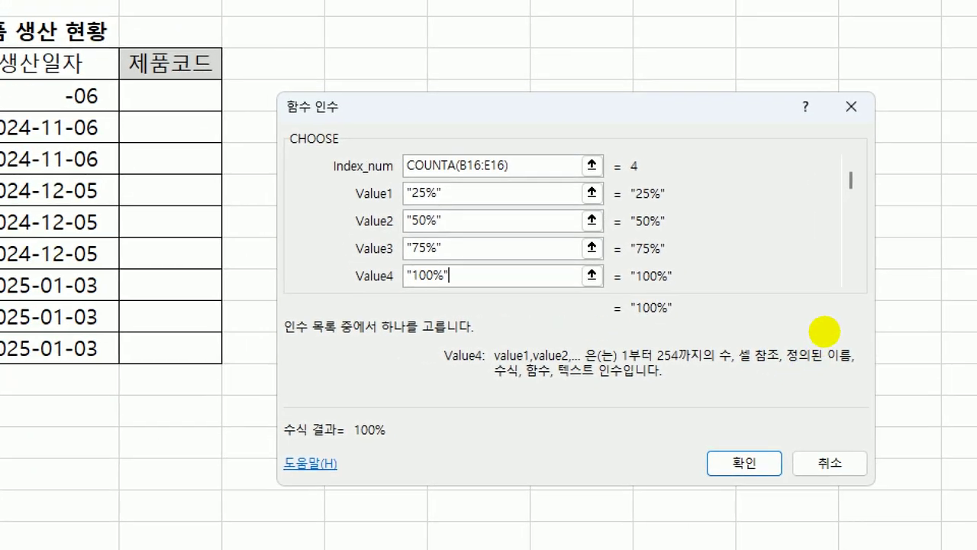
Complete the CHOOSE formula in F16 and fill it down the 출석률 column to F24.
{"action": "left_click_drag", "start_coordinate": [398, 180], "coordinate": [522, 191]}
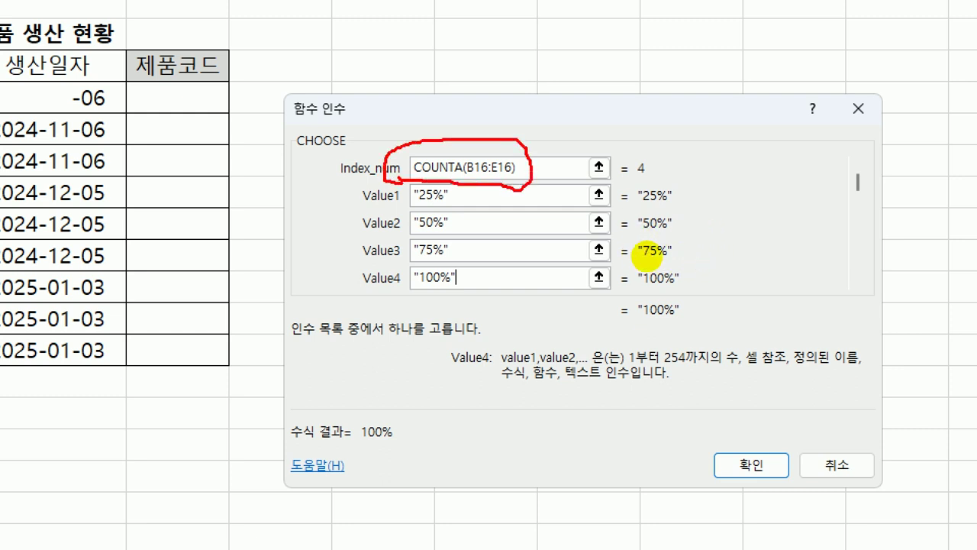
{"action": "left_click_drag", "start_coordinate": [486, 191], "coordinate": [488, 289]}
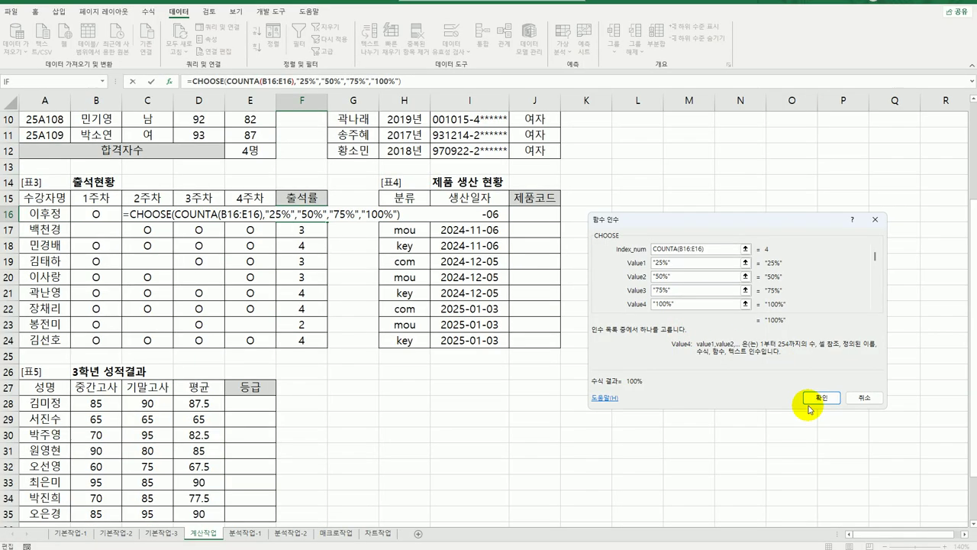
{"action": "left_click", "coordinate": [809, 404]}
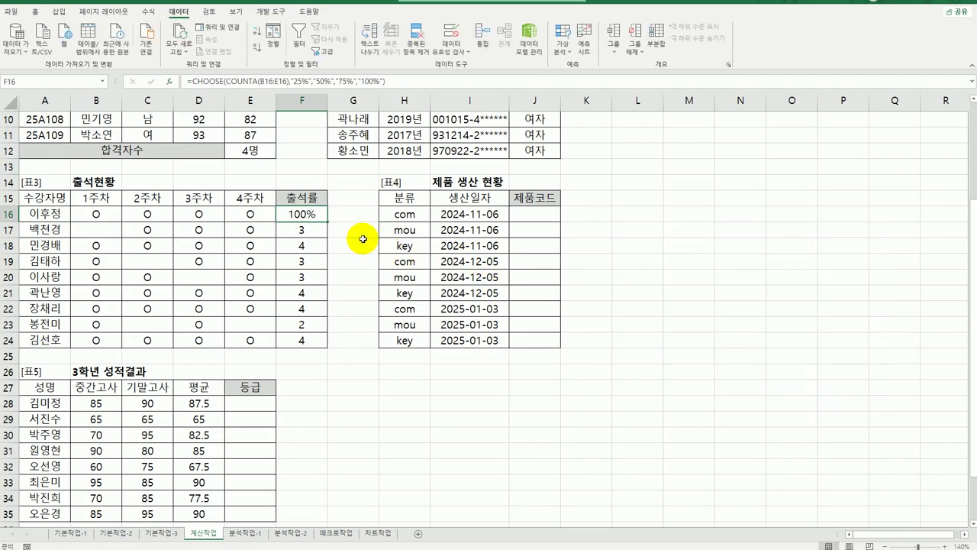
{"action": "left_click_drag", "start_coordinate": [329, 222], "coordinate": [327, 348]}
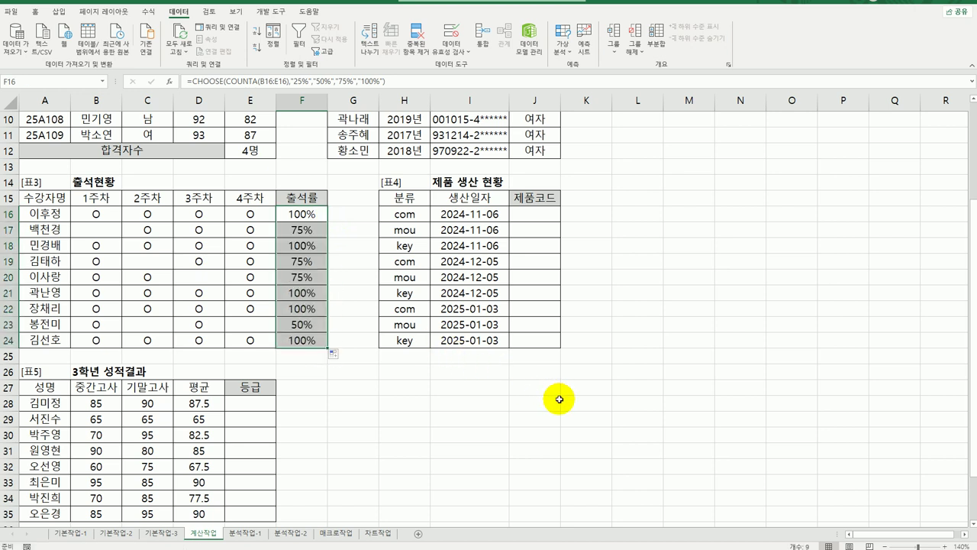
Enter =UPPER(H16) in J16, the first 제품코드 cell of 표4, and fill it down to J24.
{"action": "left_click", "coordinate": [543, 217]}
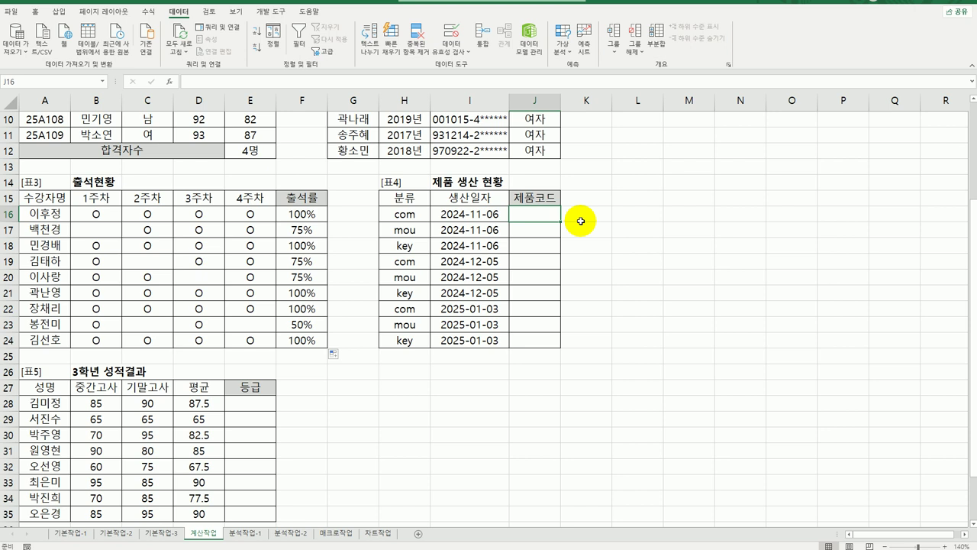
{"action": "type", "text": "="}
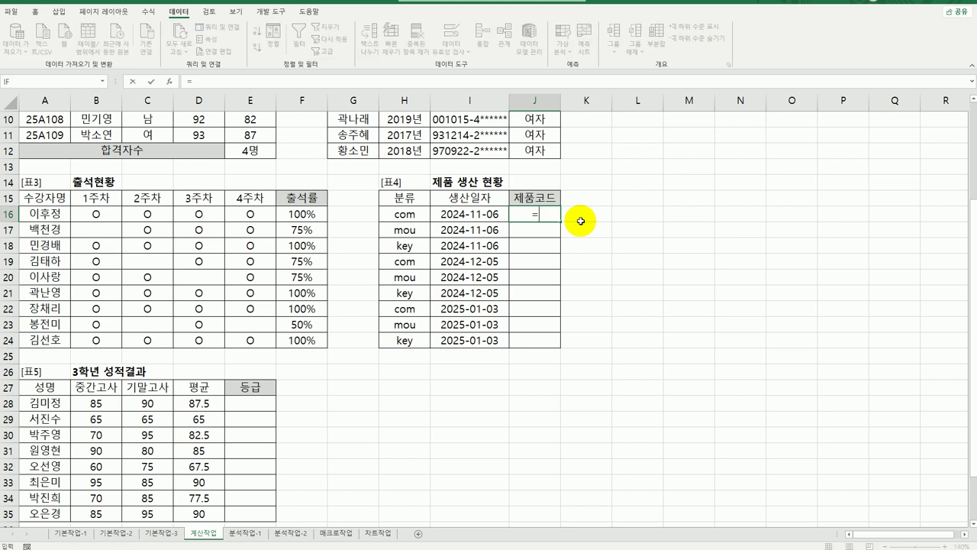
{"action": "type", "text": "u"}
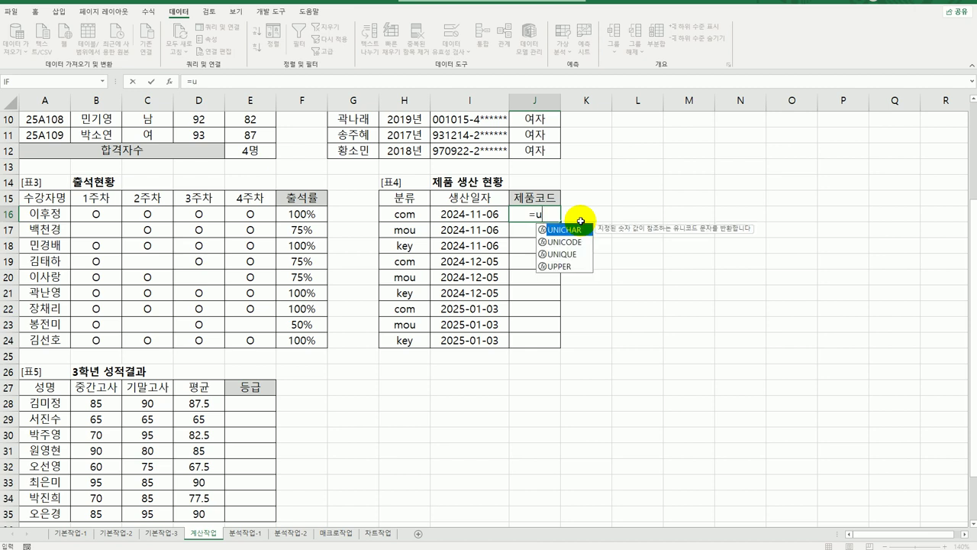
{"action": "type", "text": "p"}
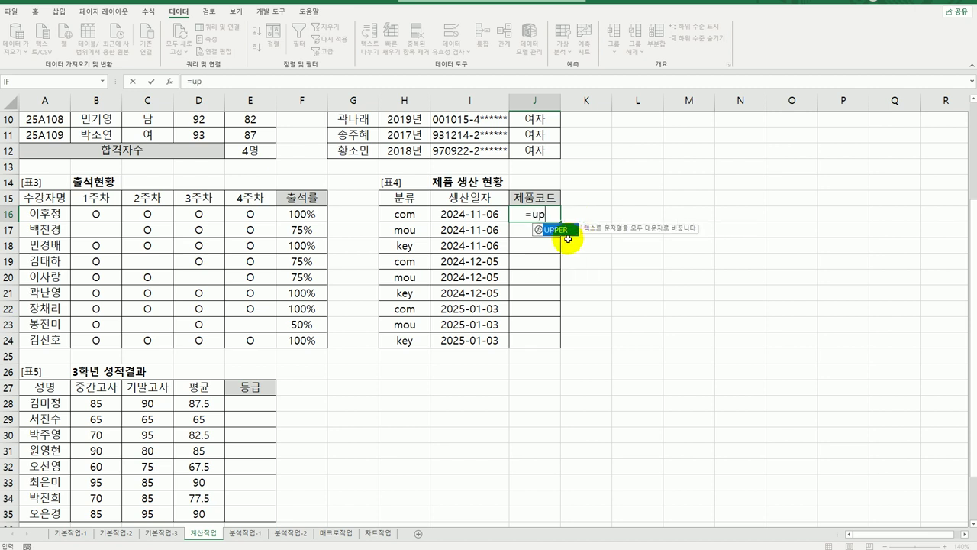
{"action": "double_click", "coordinate": [563, 231]}
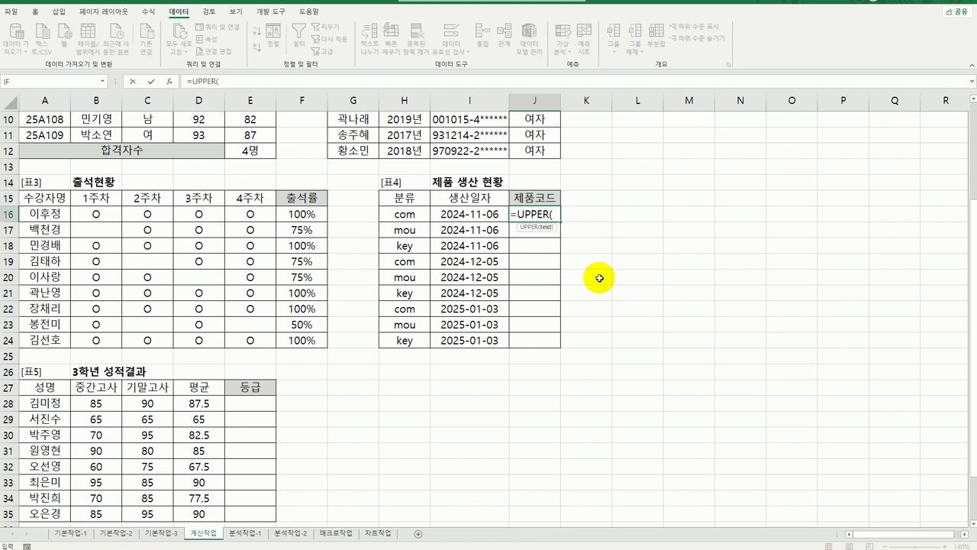
{"action": "left_click", "coordinate": [402, 214]}
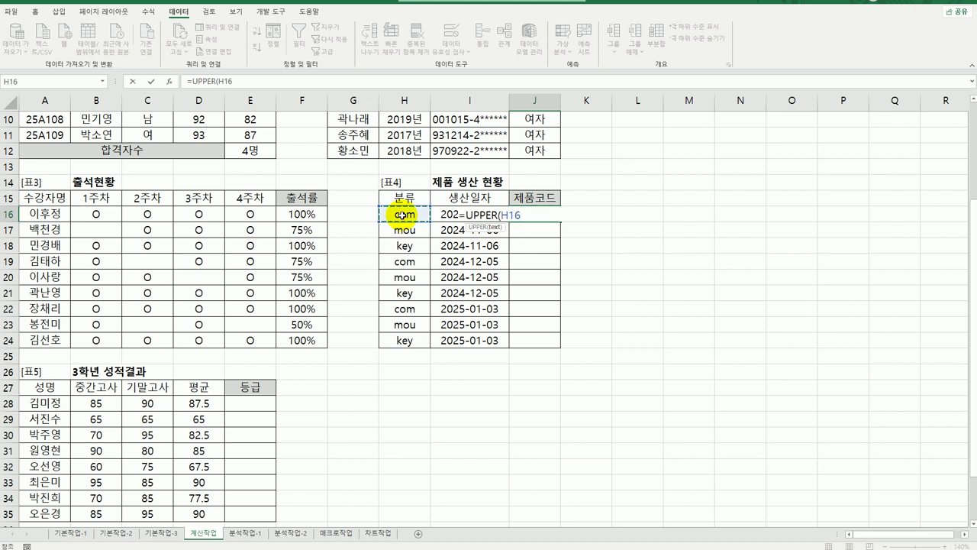
{"action": "key", "text": "Return"}
{"action": "left_click", "coordinate": [543, 215]}
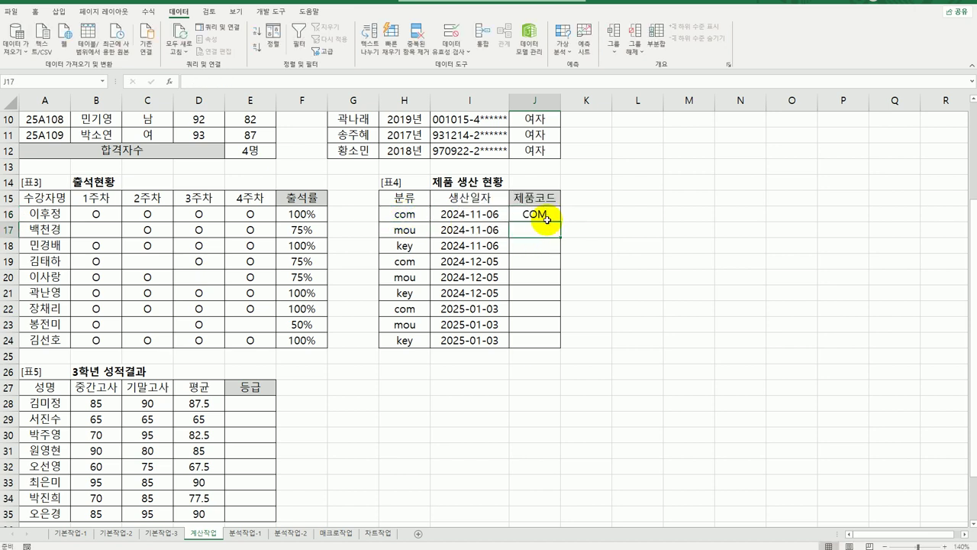
{"action": "left_click_drag", "start_coordinate": [560, 221], "coordinate": [556, 342]}
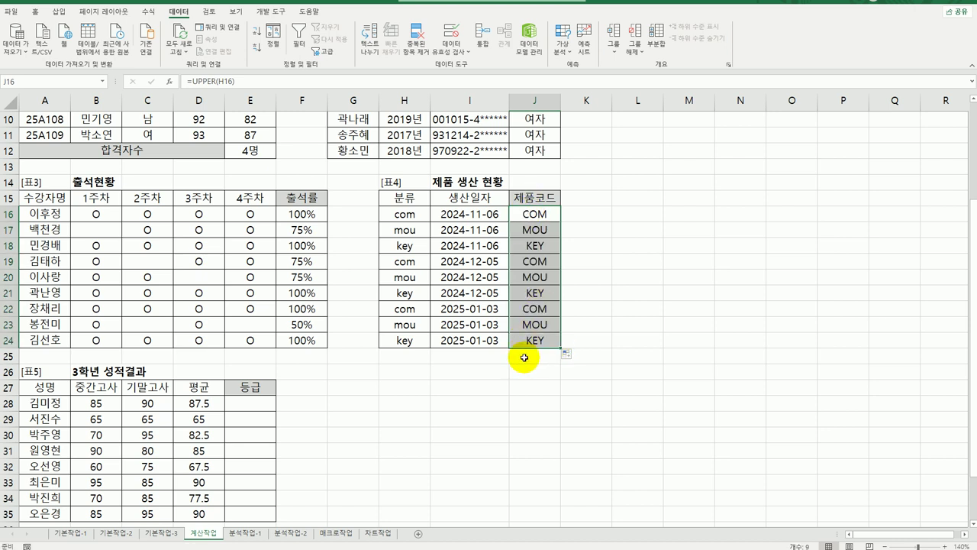
Append &"-"& to the UPPER formula in J16.
{"action": "left_click", "coordinate": [534, 213]}
{"action": "double_click", "coordinate": [534, 213]}
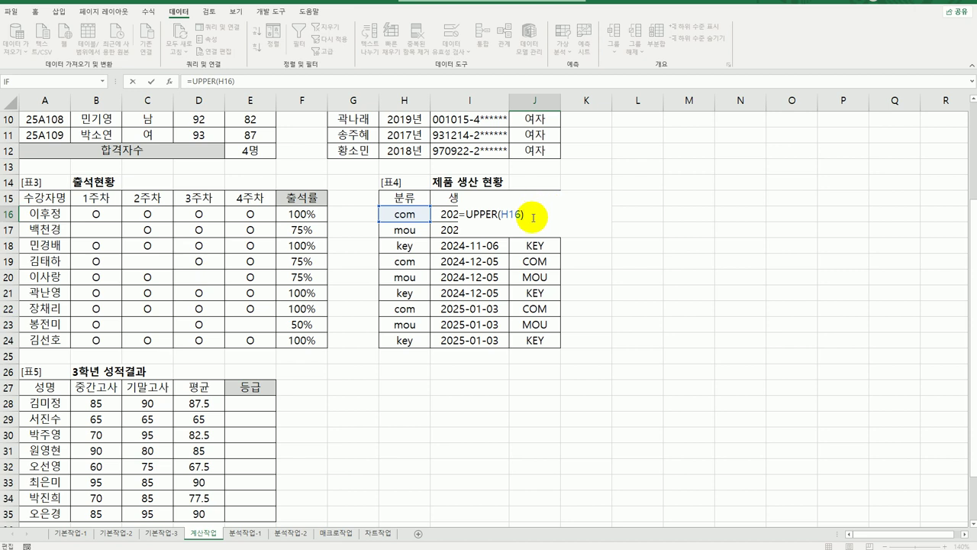
{"action": "type", "text": "&\"-\""}
{"action": "key", "text": "Return"}
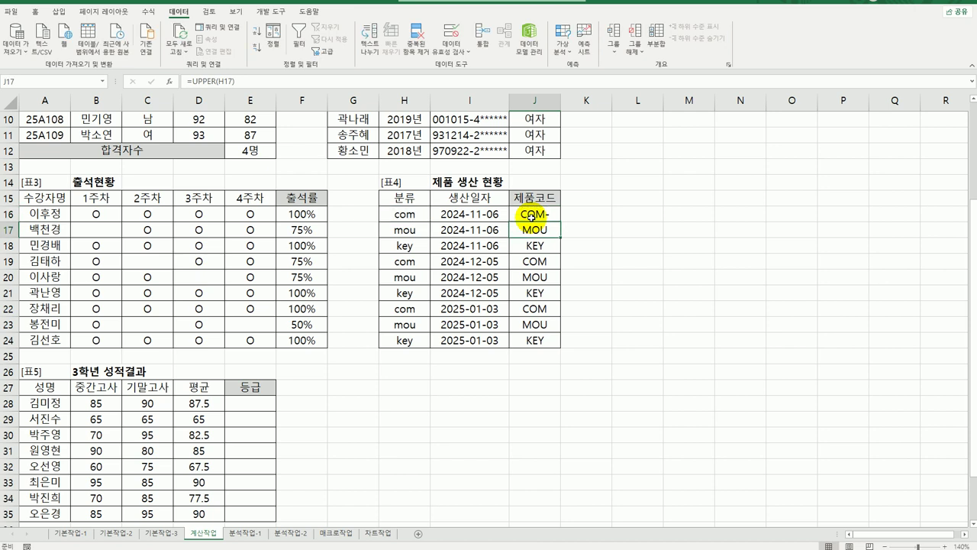
{"action": "double_click", "coordinate": [531, 216]}
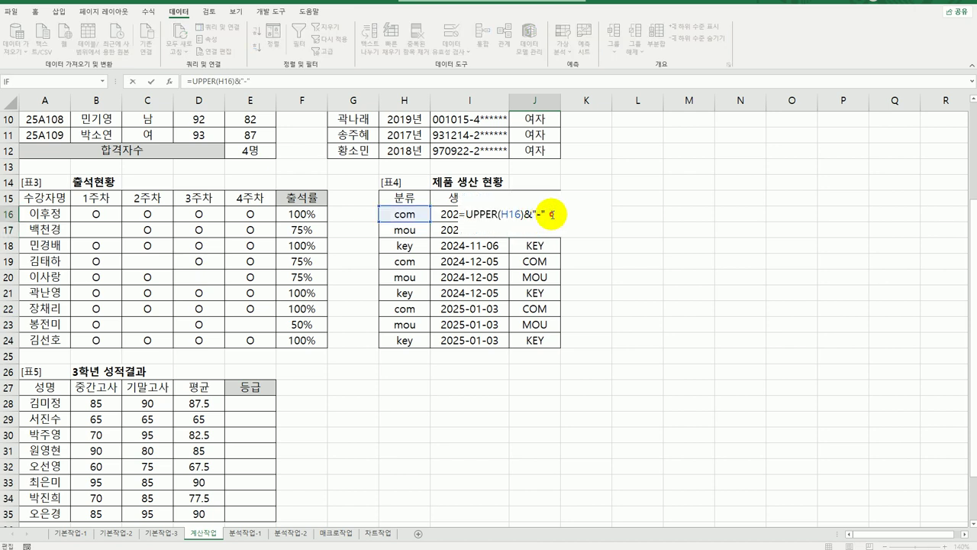
{"action": "type", "text": "&"}
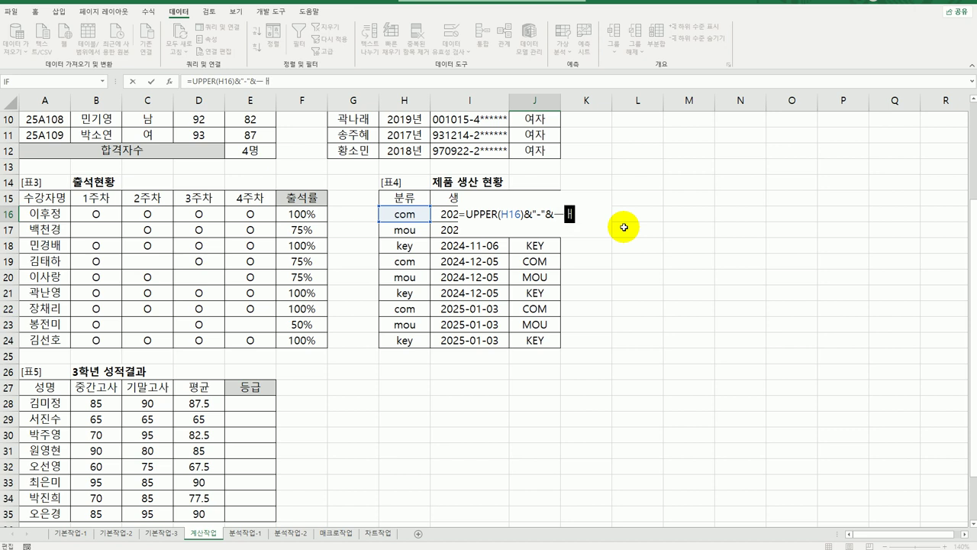
{"action": "type", "text": "mon"}
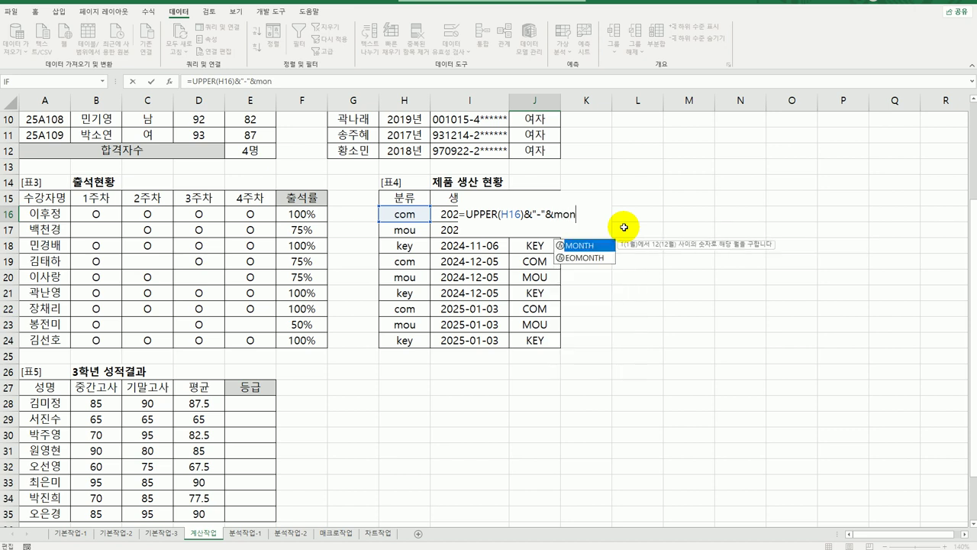
{"action": "double_click", "coordinate": [584, 257]}
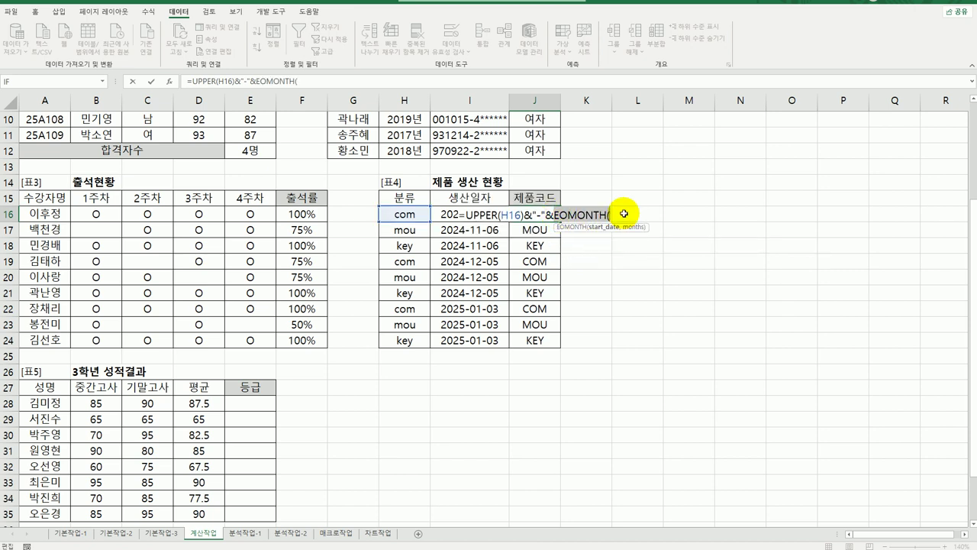
{"action": "key", "text": "BackSpace"}
{"action": "key", "text": "BackSpace"}
{"action": "key", "text": "BackSpace"}
{"action": "key", "text": "BackSpace"}
{"action": "key", "text": "BackSpace"}
{"action": "key", "text": "BackSpace"}
{"action": "key", "text": "BackSpace"}
{"action": "key", "text": "BackSpace"}
Complete J16 as =UPPER(H16)&"-"&MONTH(I16) and fill it down the 제품코드 column to J24.
{"action": "type", "text": "mo"}
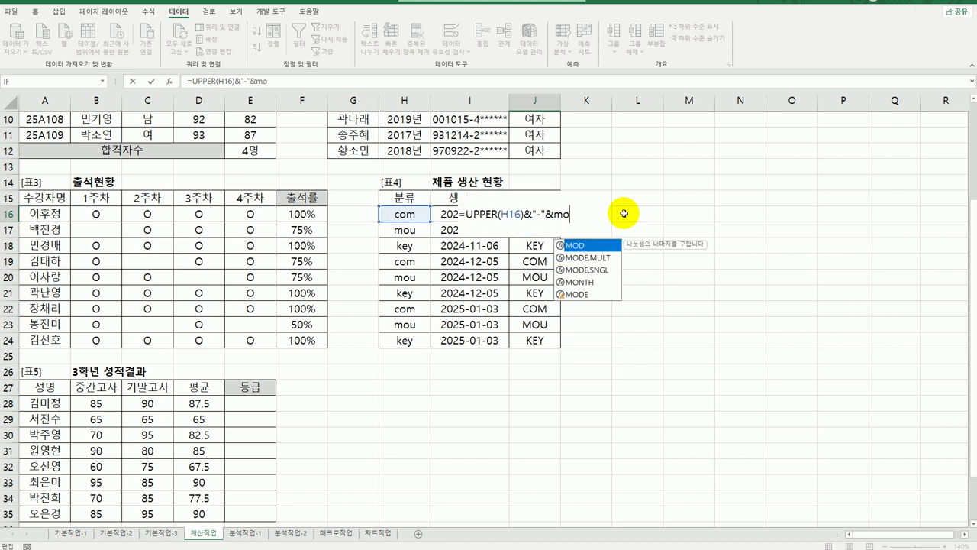
{"action": "double_click", "coordinate": [587, 281]}
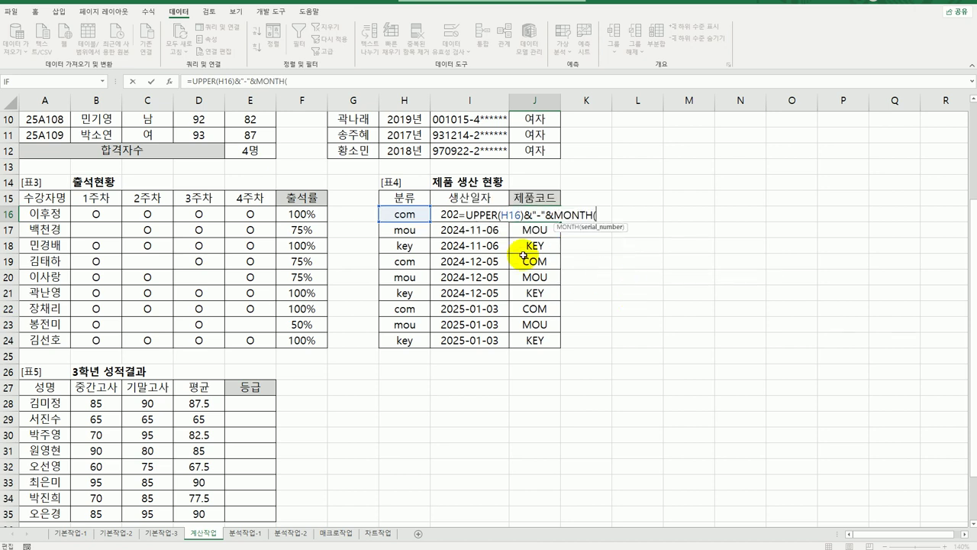
{"action": "left_click", "coordinate": [450, 216]}
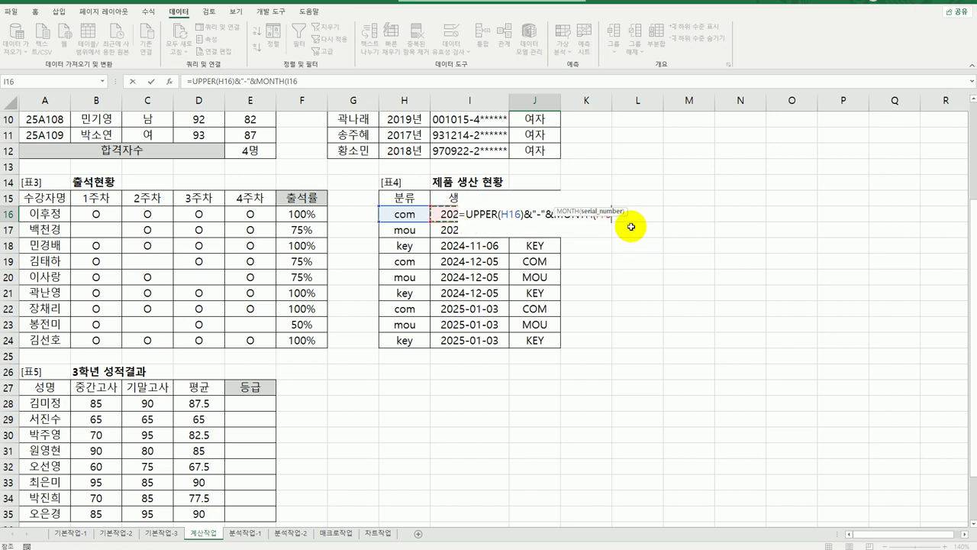
{"action": "type", "text": ")"}
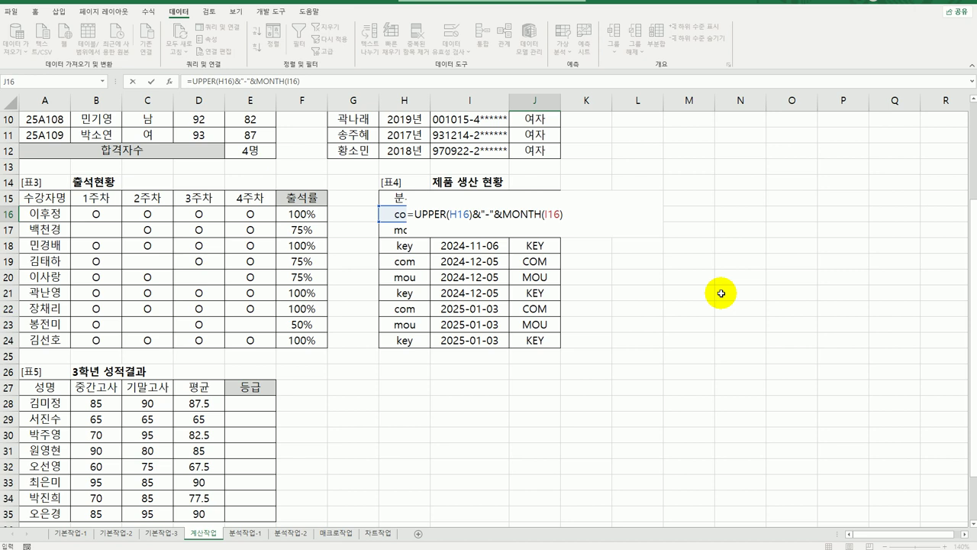
{"action": "key", "text": "ctrl+Return"}
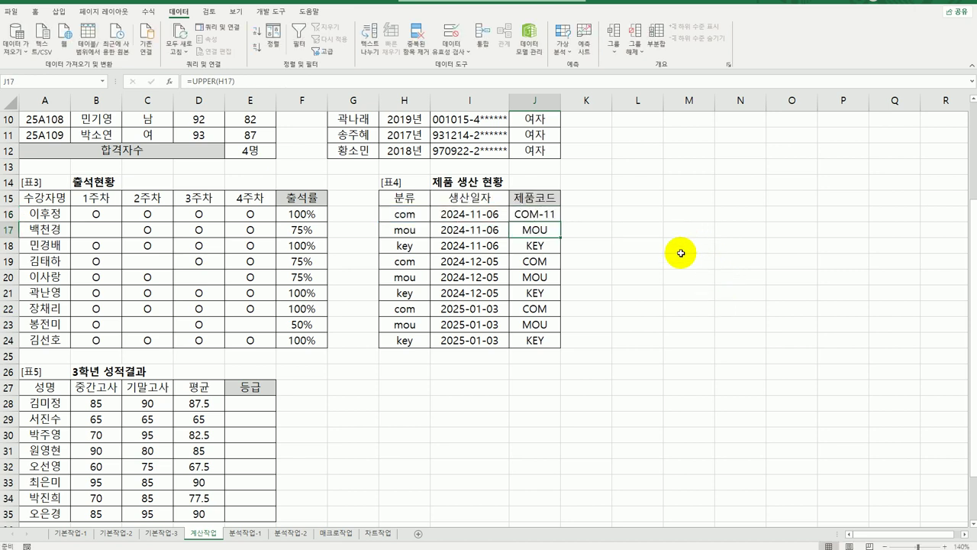
{"action": "left_click_drag", "start_coordinate": [557, 214], "coordinate": [563, 353]}
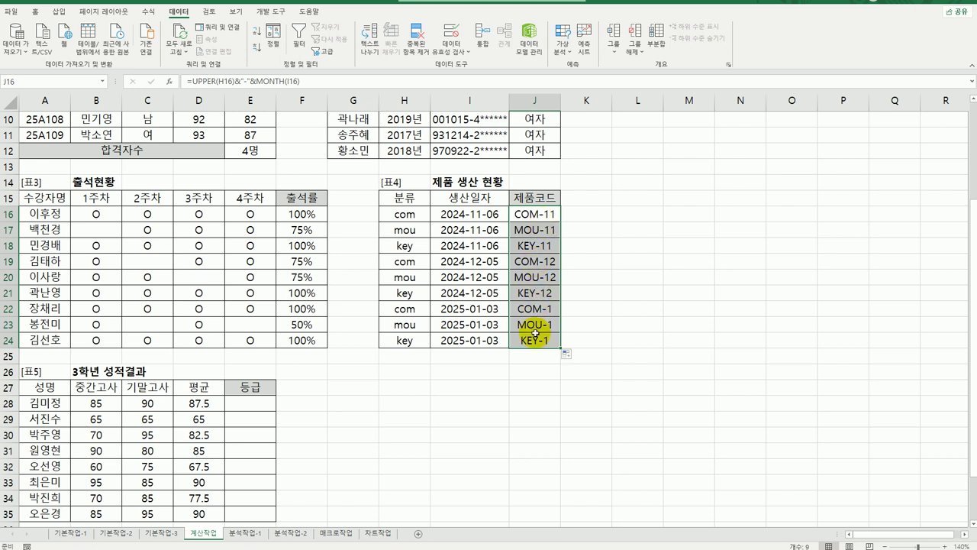
{"action": "left_click", "coordinate": [548, 214]}
{"action": "double_click", "coordinate": [553, 217]}
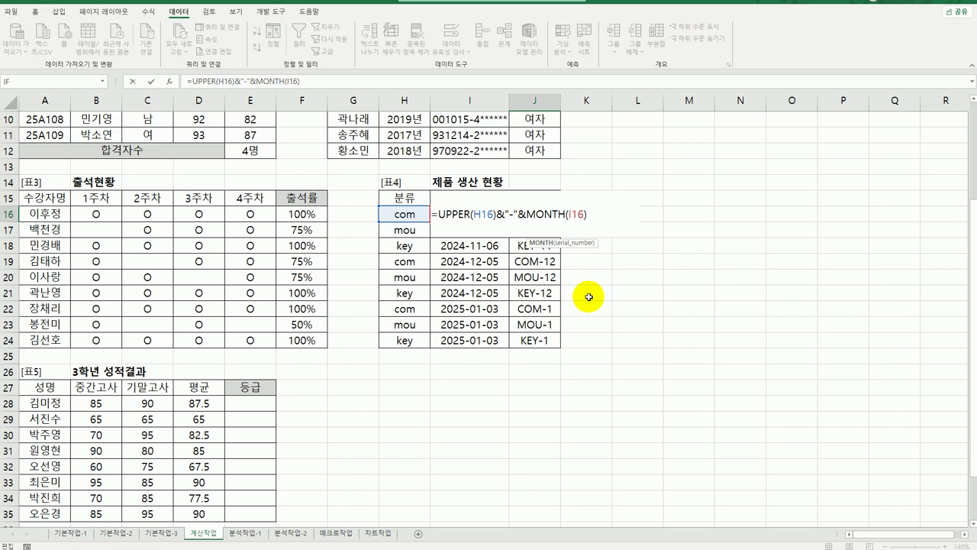
{"action": "key", "text": "Escape"}
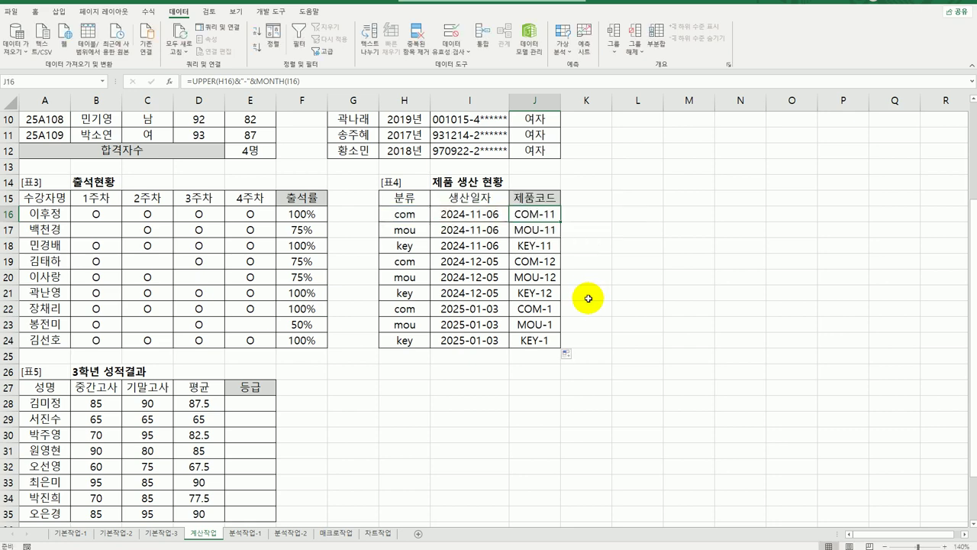
Examine the empty 등급 column of 표5 and the rank and grade pairs in the 등급표, B38:E39.
{"action": "scroll", "coordinate": [588, 299], "scroll_direction": "down", "scroll_amount": 1}
{"action": "left_click", "coordinate": [260, 352]}
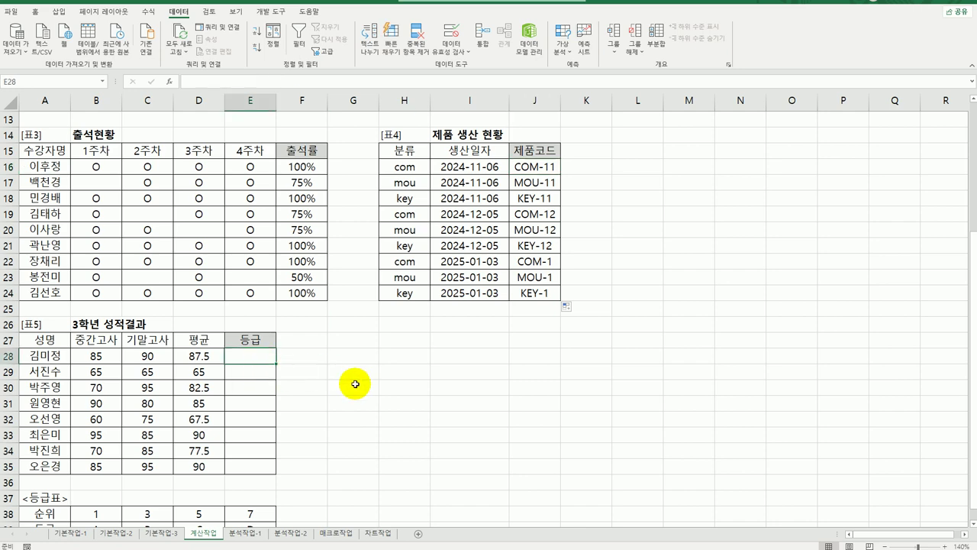
{"action": "scroll", "coordinate": [355, 384], "scroll_direction": "down", "scroll_amount": 1}
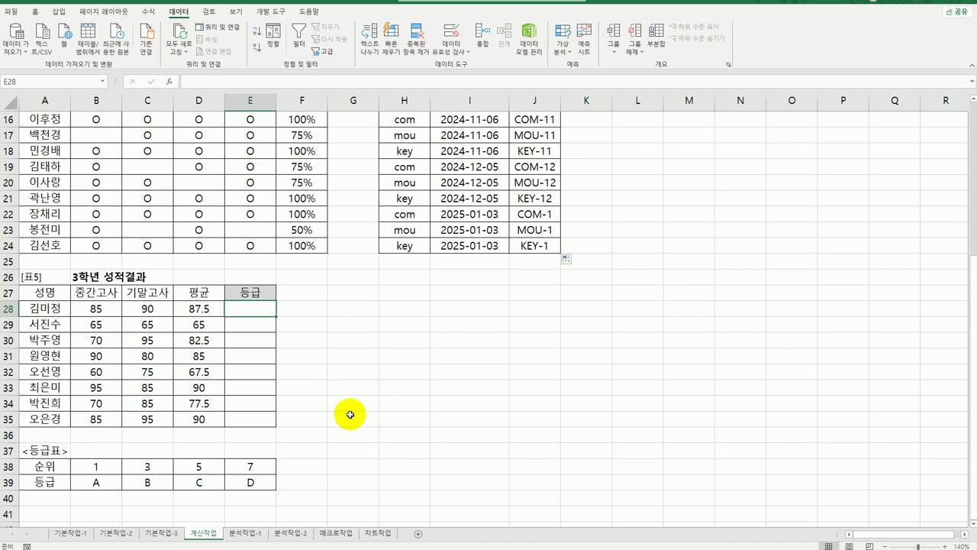
{"action": "left_click_drag", "start_coordinate": [92, 465], "coordinate": [244, 478]}
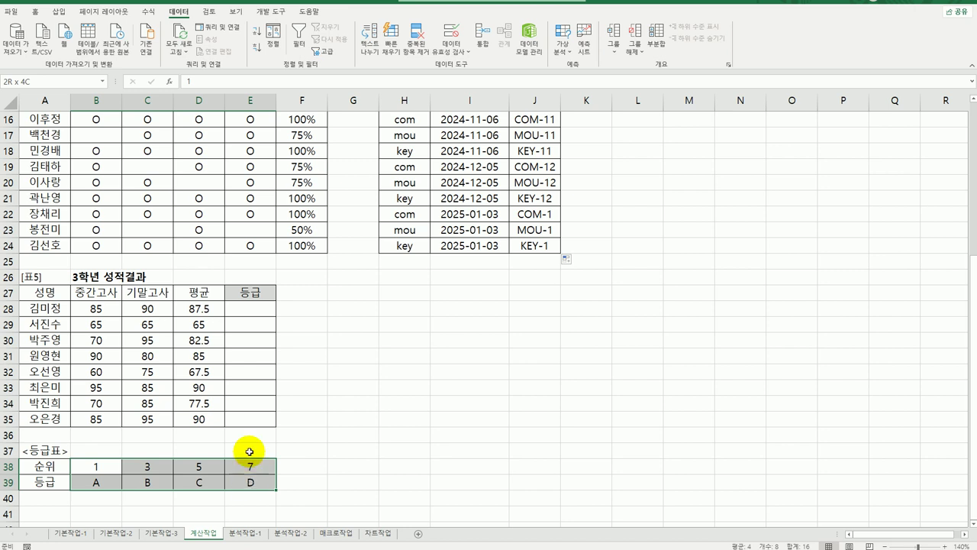
{"action": "left_click", "coordinate": [252, 309]}
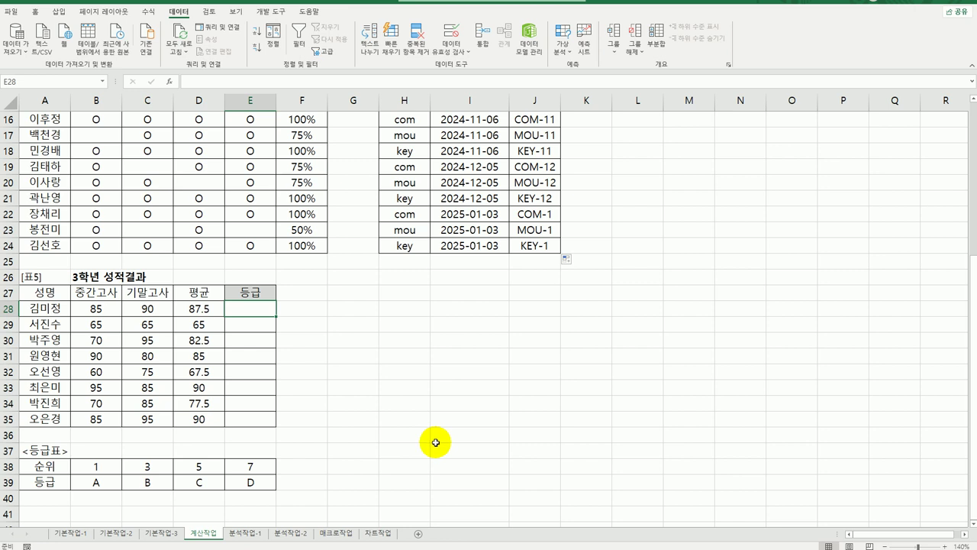
{"action": "left_click", "coordinate": [98, 470]}
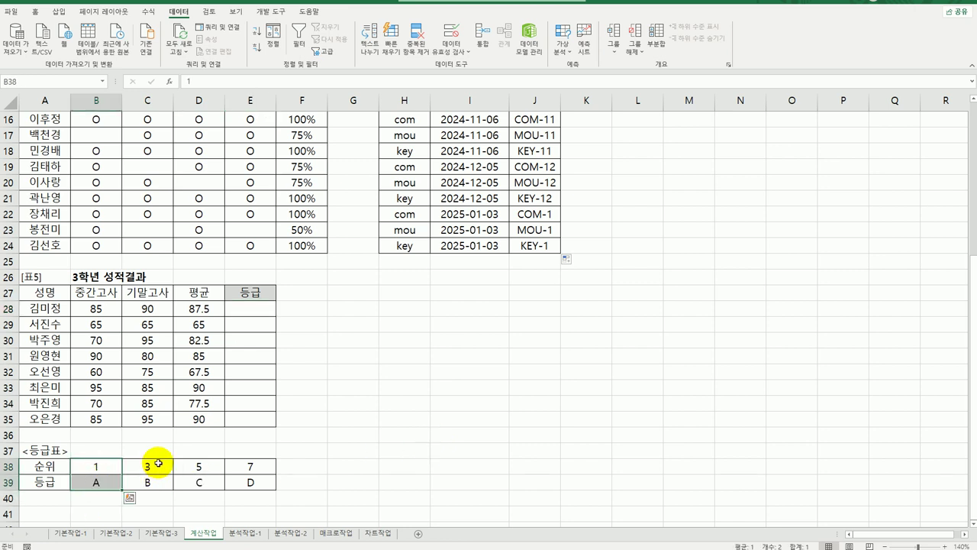
{"action": "mouse_move", "coordinate": [152, 465]}
{"action": "left_mouse_down"}
{"action": "mouse_move", "coordinate": [155, 493]}
{"action": "mouse_move", "coordinate": [154, 484]}
{"action": "left_mouse_up"}
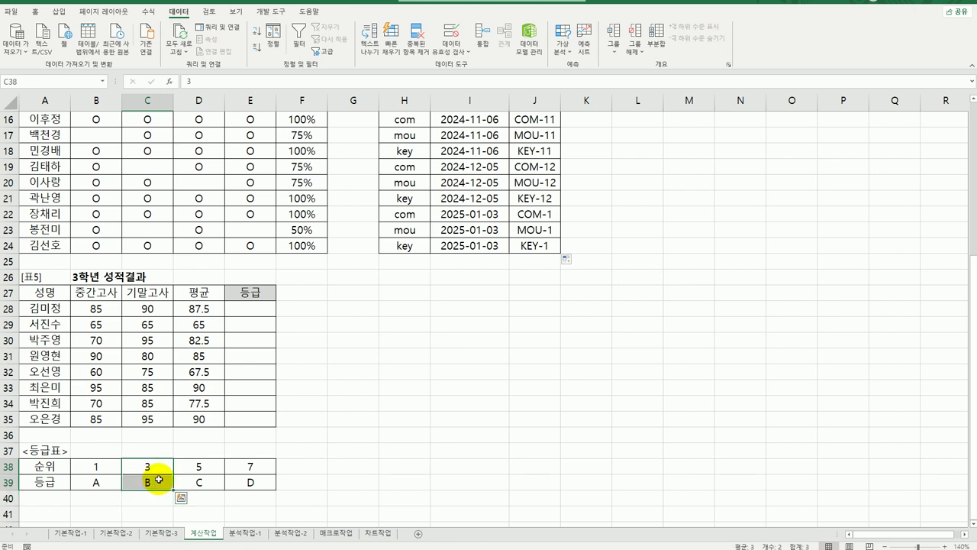
Start a RANK.EQ formula in E28, the first 등급 cell, with D28 as the Number argument.
{"action": "left_click", "coordinate": [251, 316]}
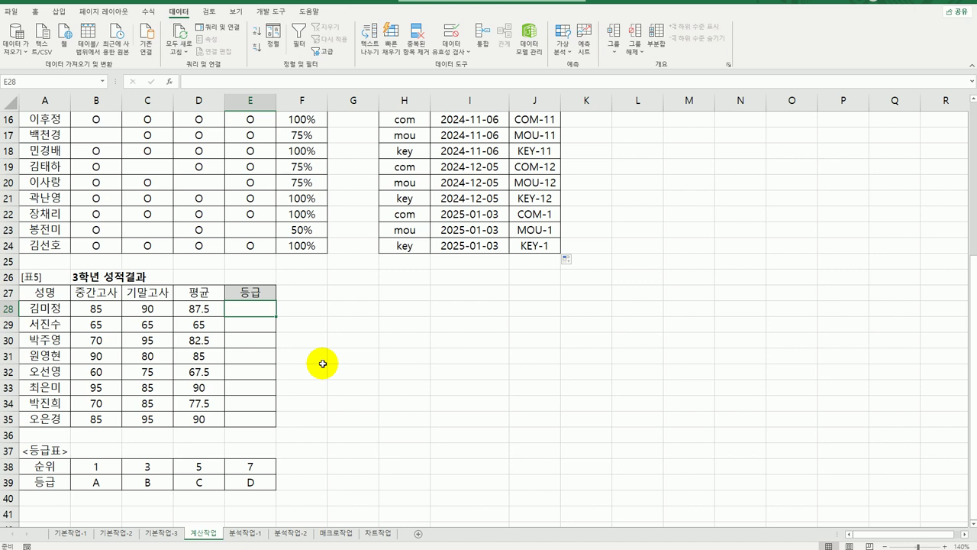
{"action": "type", "text": "="}
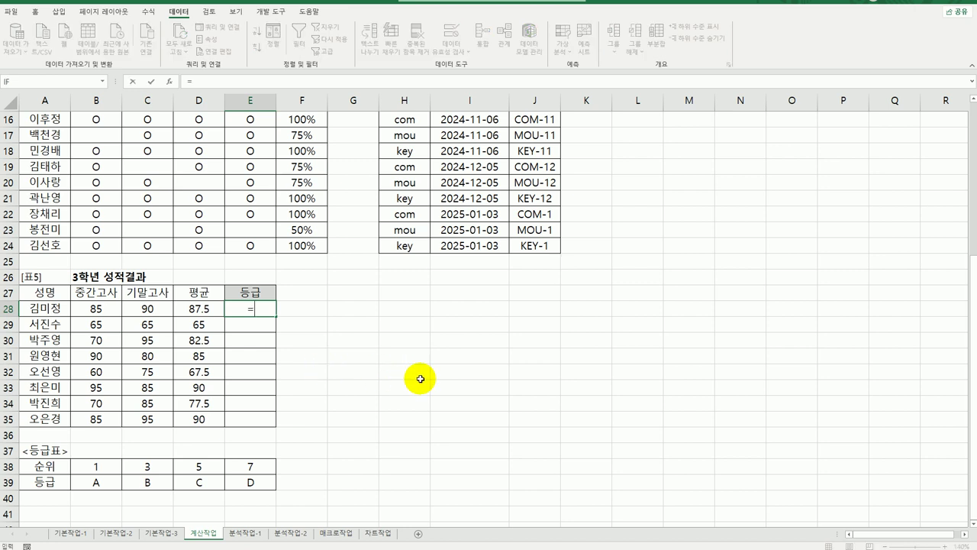
{"action": "type", "text": "rank.eq"}
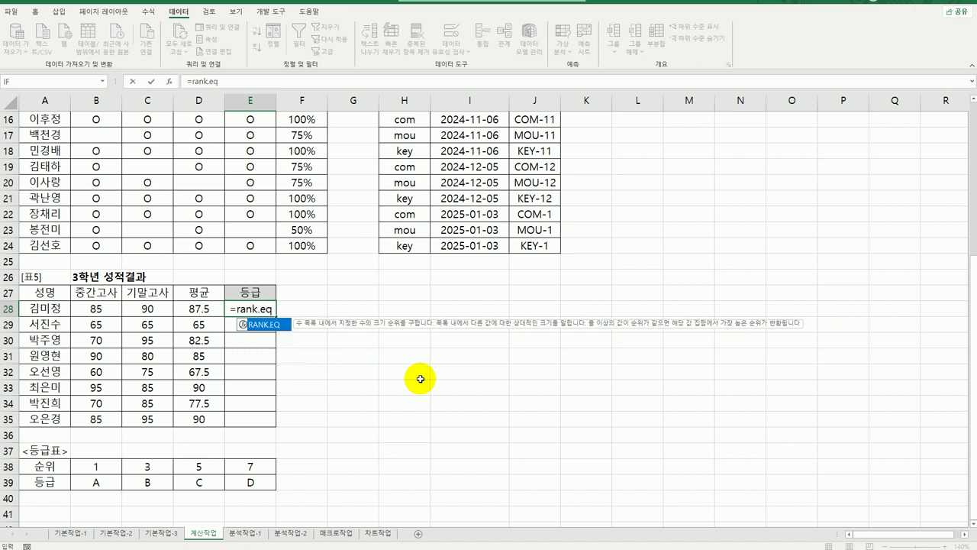
{"action": "double_click", "coordinate": [250, 324]}
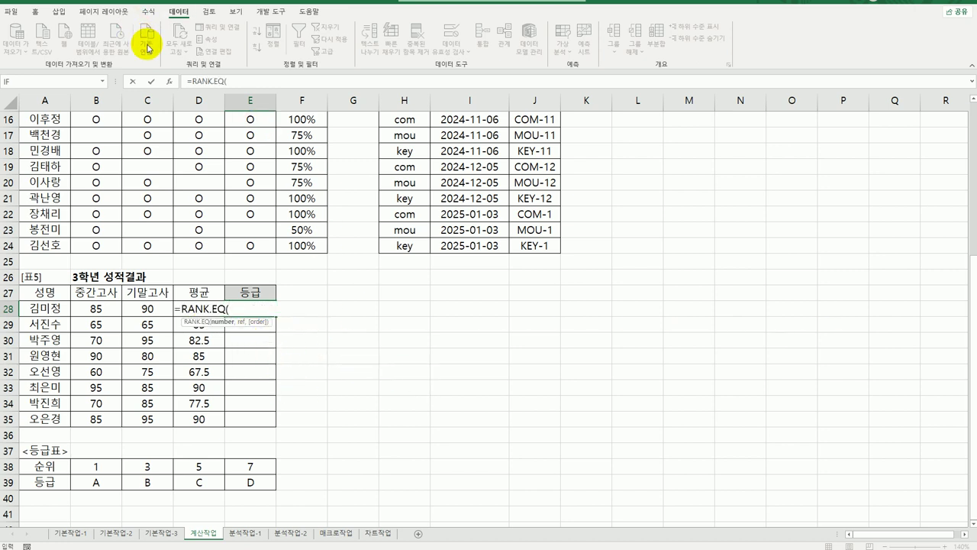
{"action": "left_click", "coordinate": [170, 82]}
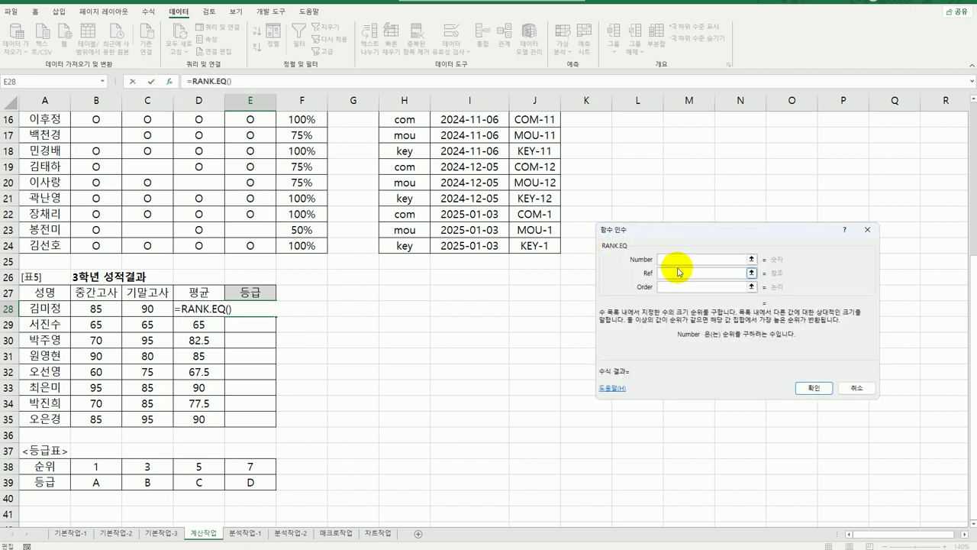
{"action": "left_click", "coordinate": [187, 308]}
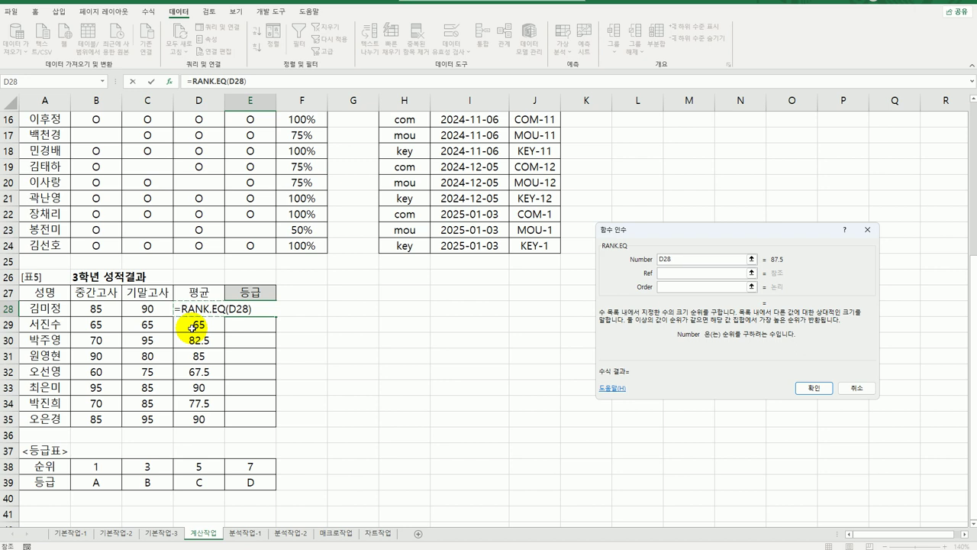
Set Ref to $D$28:$D$35 and Order to 0, and fill the RANK.EQ formula down to E35.
{"action": "left_click", "coordinate": [674, 273]}
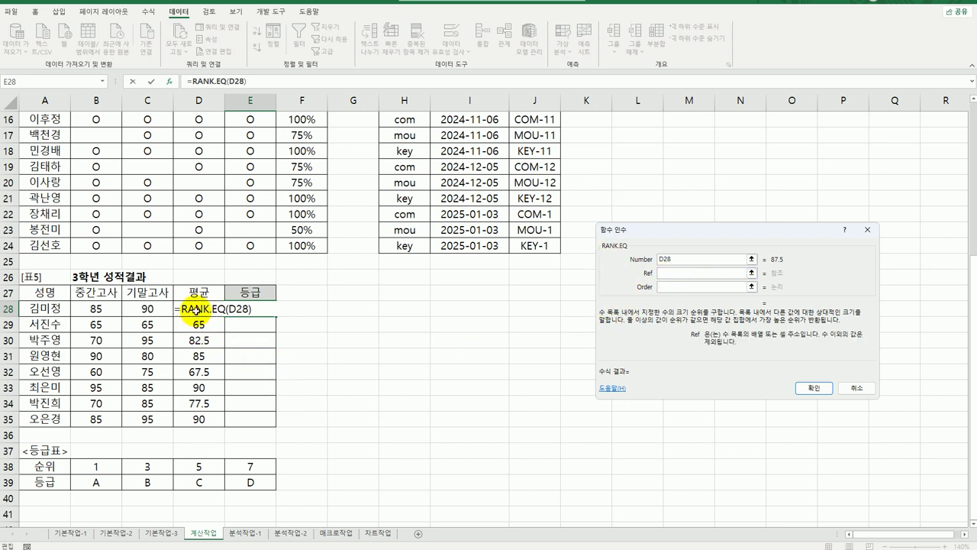
{"action": "left_click_drag", "start_coordinate": [200, 308], "coordinate": [199, 418]}
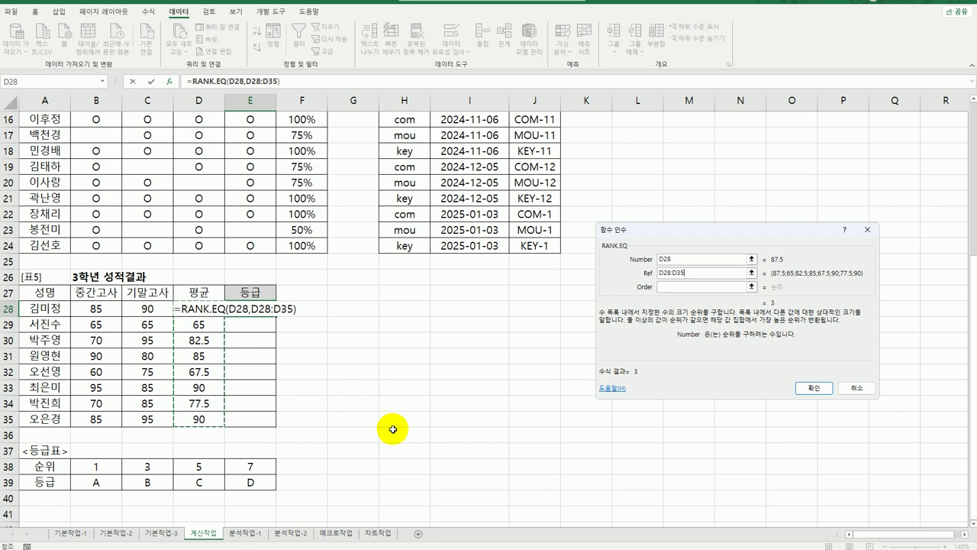
{"action": "key", "text": "F4"}
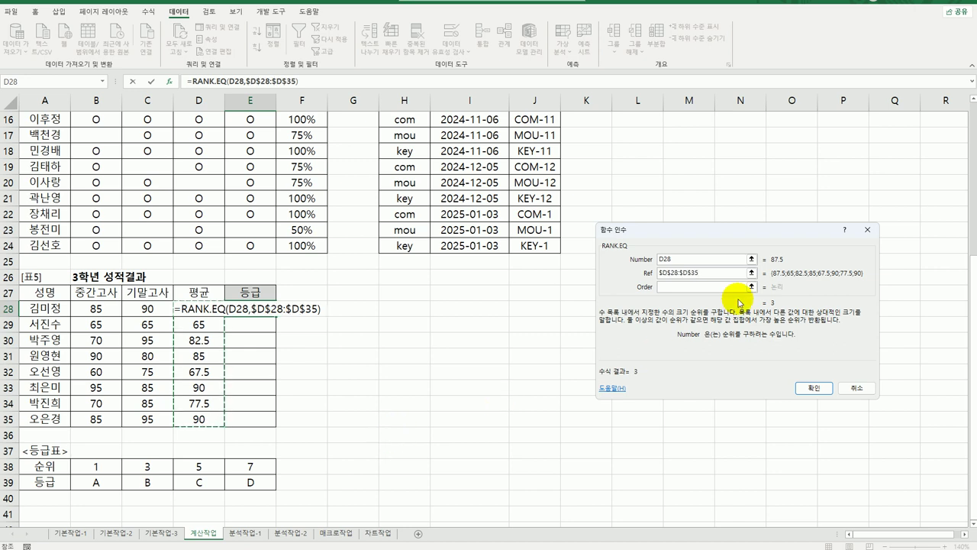
{"action": "left_click", "coordinate": [717, 287]}
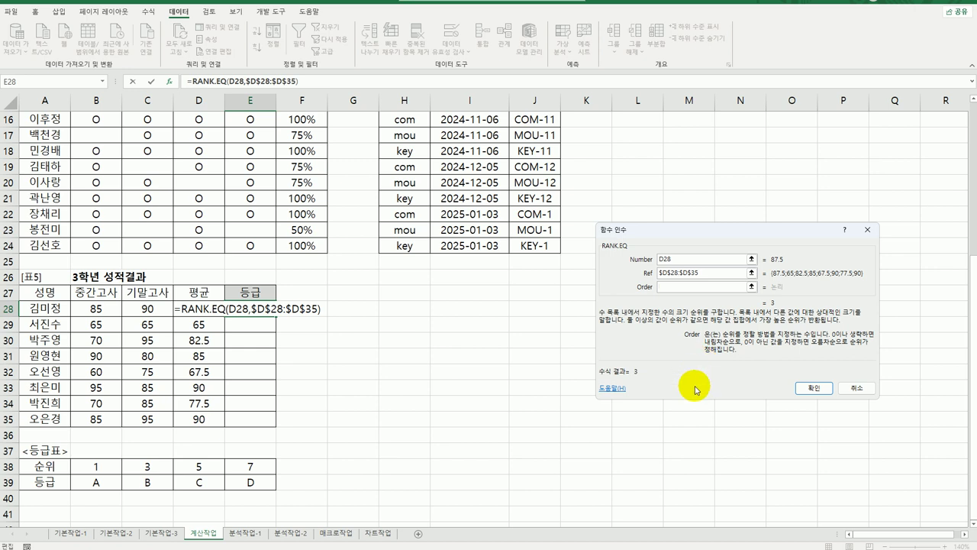
{"action": "type", "text": "0"}
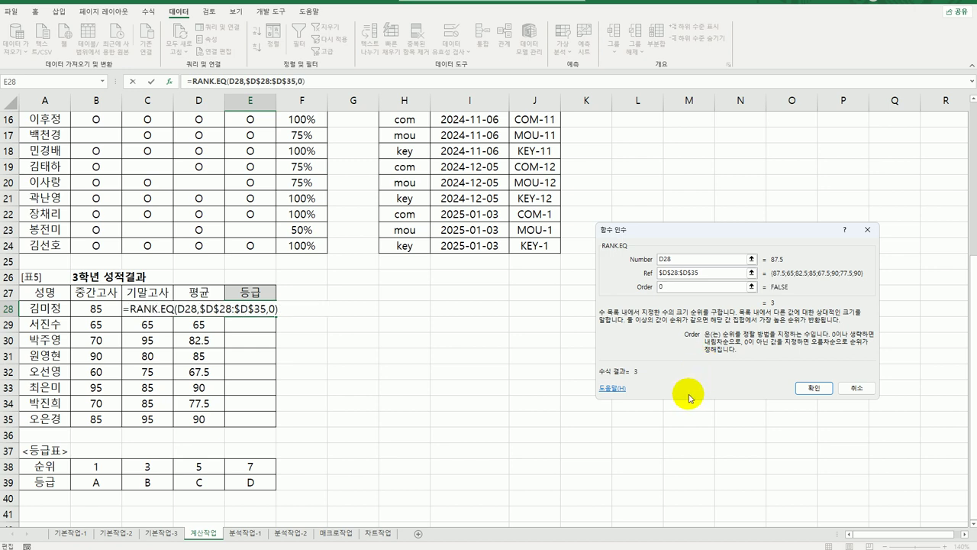
{"action": "left_click", "coordinate": [813, 388]}
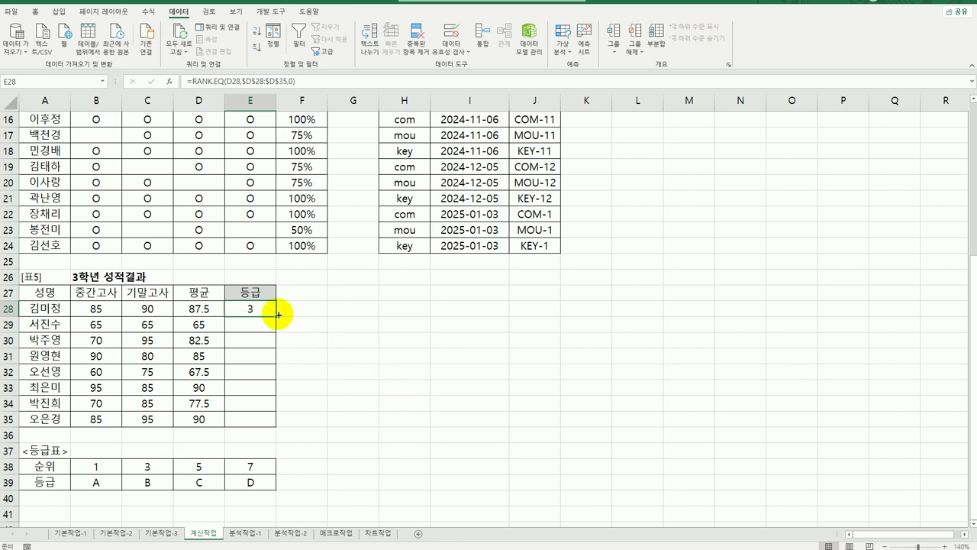
{"action": "left_click_drag", "start_coordinate": [276, 316], "coordinate": [272, 429]}
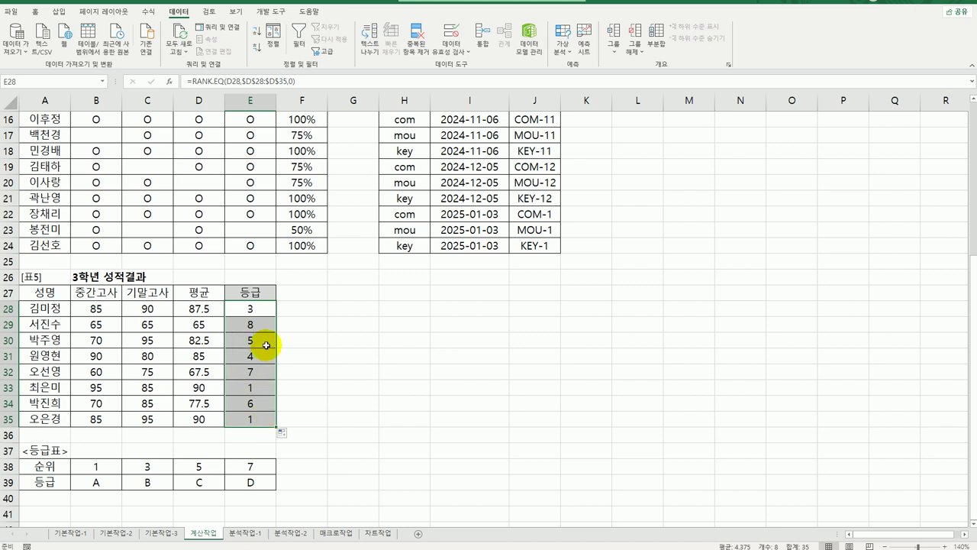
Wrap the RANK.EQ formula in E28 in an HLOOKUP function as its Lookup_value and bring up the HLOOKUP arguments.
{"action": "left_click", "coordinate": [256, 309]}
{"action": "left_click_drag", "start_coordinate": [97, 464], "coordinate": [263, 488]}
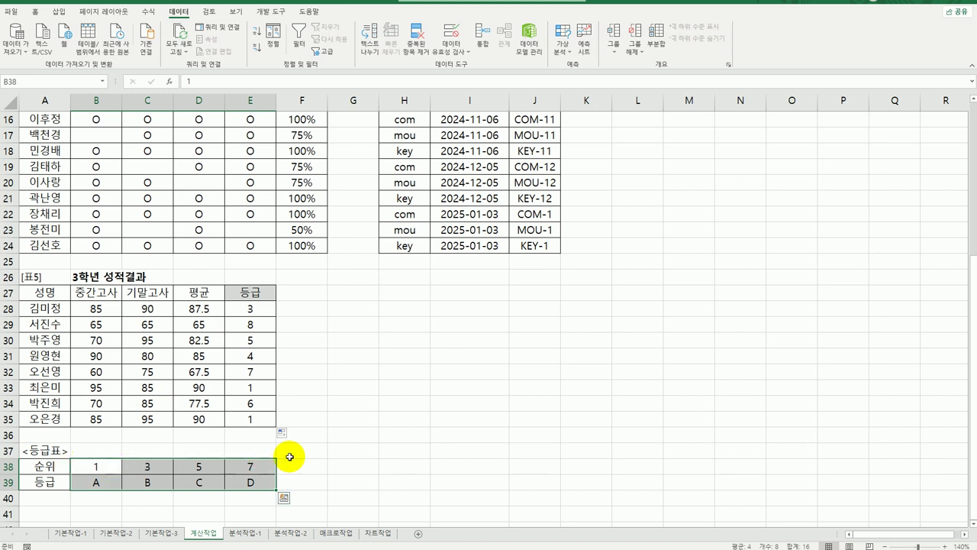
{"action": "mouse_move", "coordinate": [259, 506]}
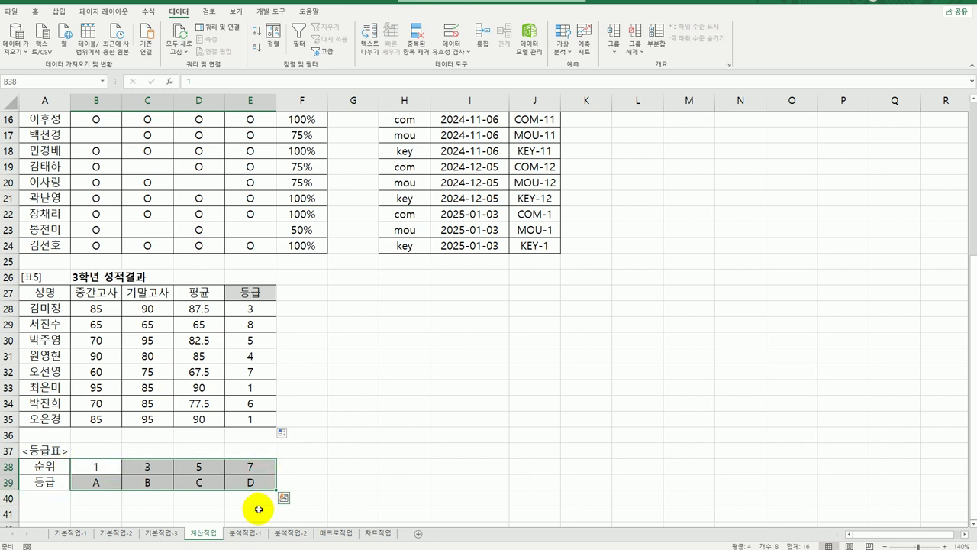
{"action": "left_click", "coordinate": [247, 310]}
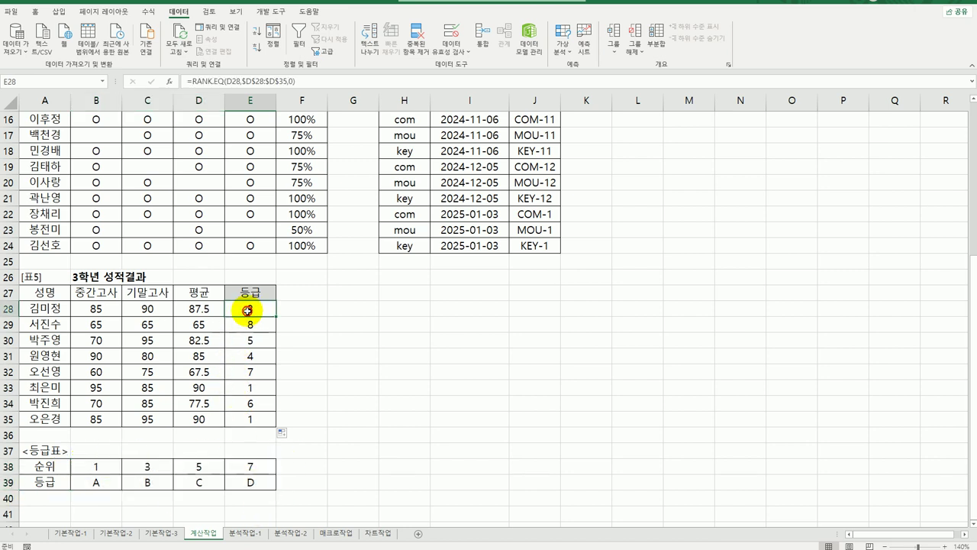
{"action": "double_click", "coordinate": [248, 308]}
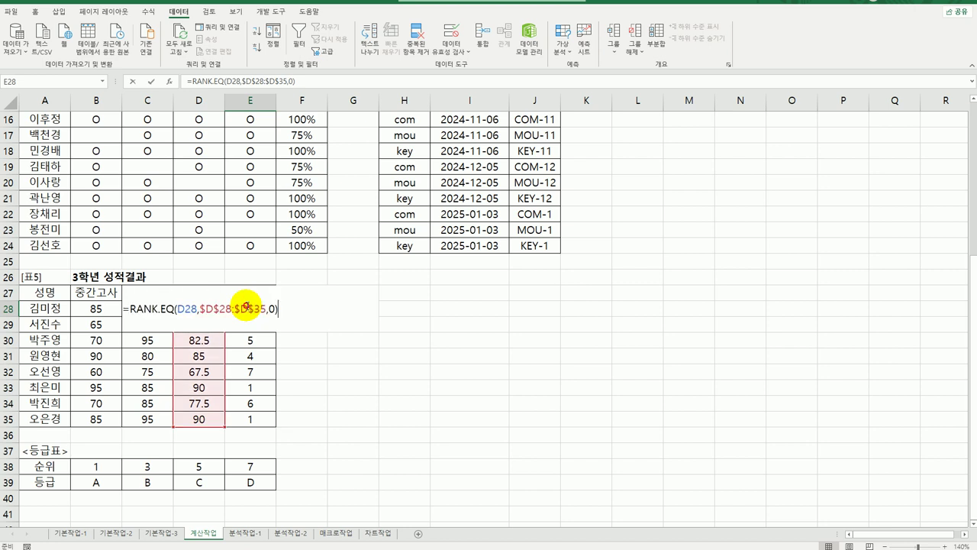
{"action": "left_click", "coordinate": [130, 308]}
{"action": "type", "text": "hl"}
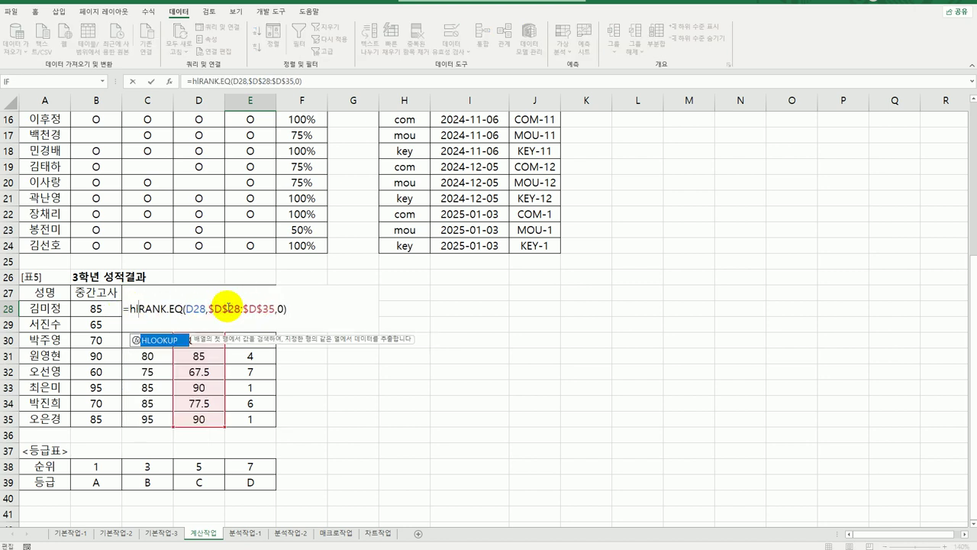
{"action": "key", "text": "Tab"}
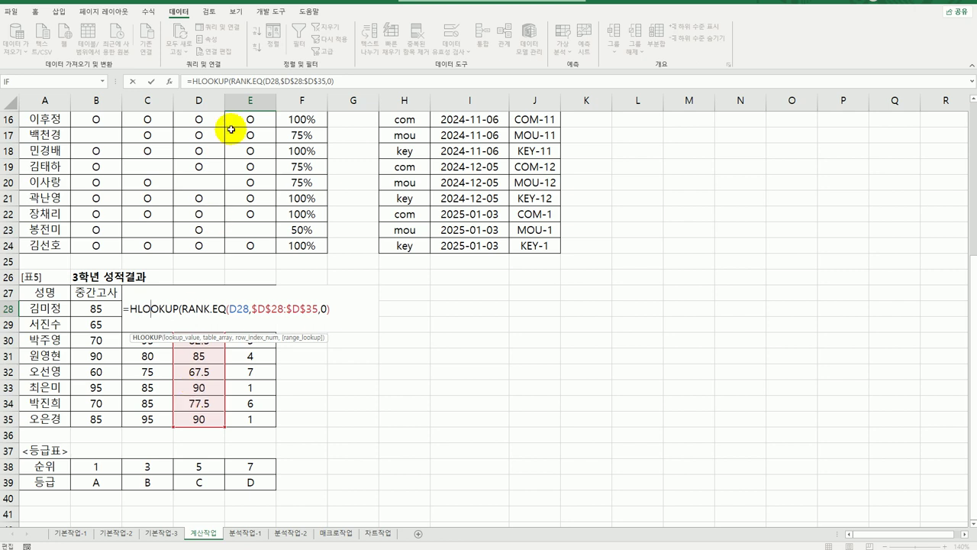
{"action": "left_click", "coordinate": [170, 81]}
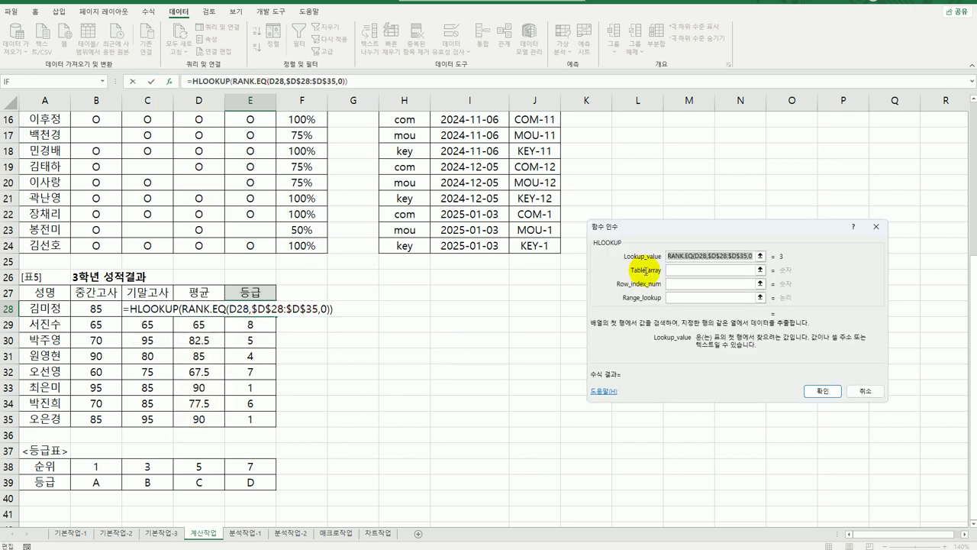
{"action": "left_click_drag", "start_coordinate": [685, 231], "coordinate": [565, 261]}
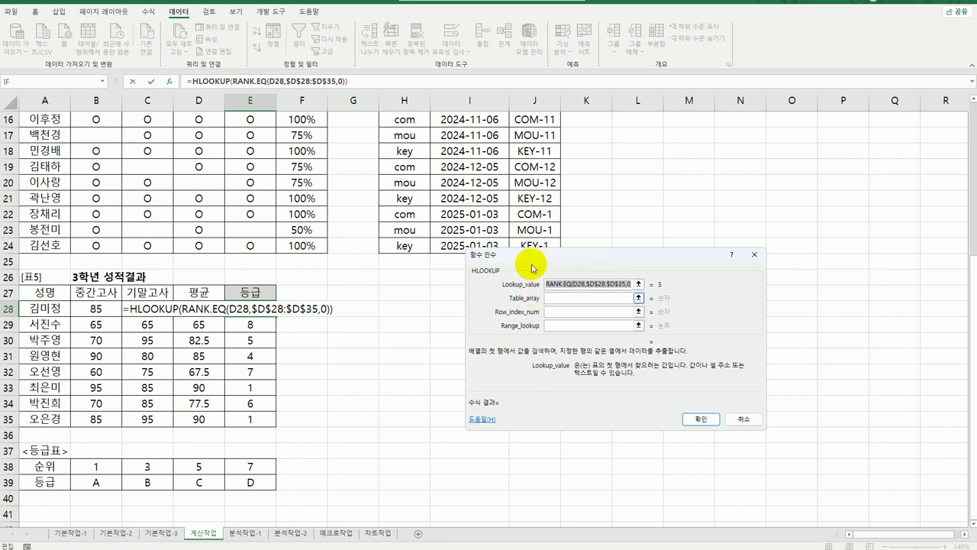
Set HLOOKUP's Table_array to the absolute range $B$38:$E$39 and Row_index_num to 2.
{"action": "left_click", "coordinate": [582, 297]}
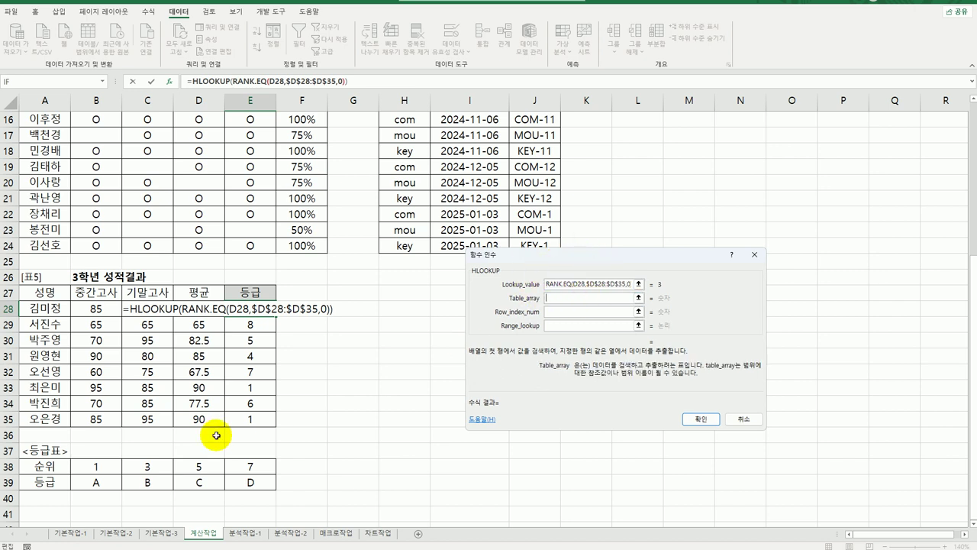
{"action": "left_click_drag", "start_coordinate": [90, 464], "coordinate": [234, 487]}
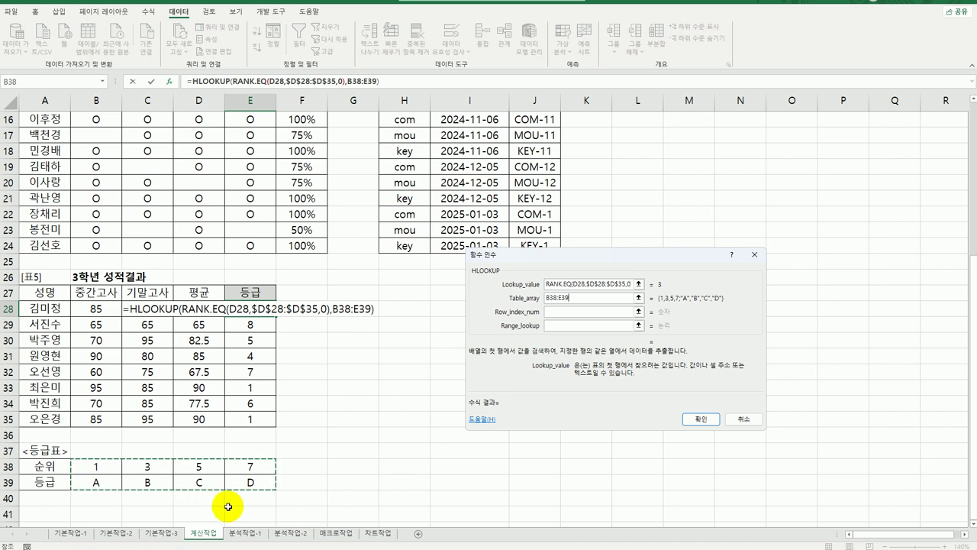
{"action": "key", "text": "F4"}
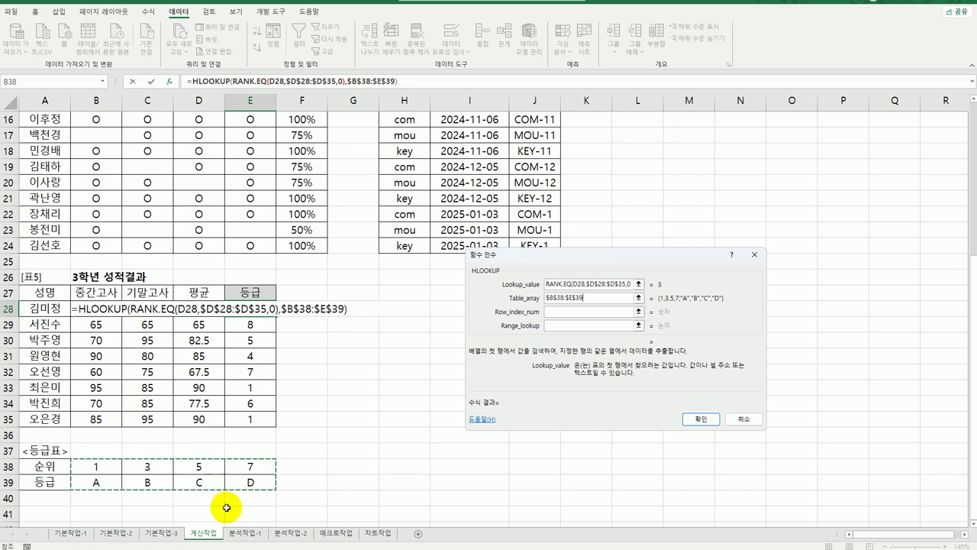
{"action": "left_click", "coordinate": [551, 311]}
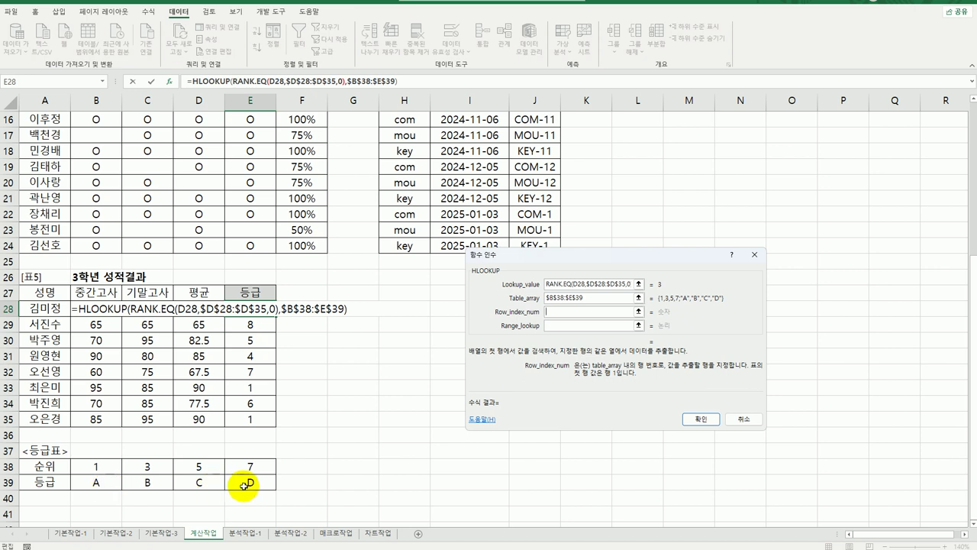
{"action": "type", "text": "2"}
Accept the HLOOKUP formula with Range_lookup left empty and fill it down the 등급 column to E35.
{"action": "left_click", "coordinate": [579, 324]}
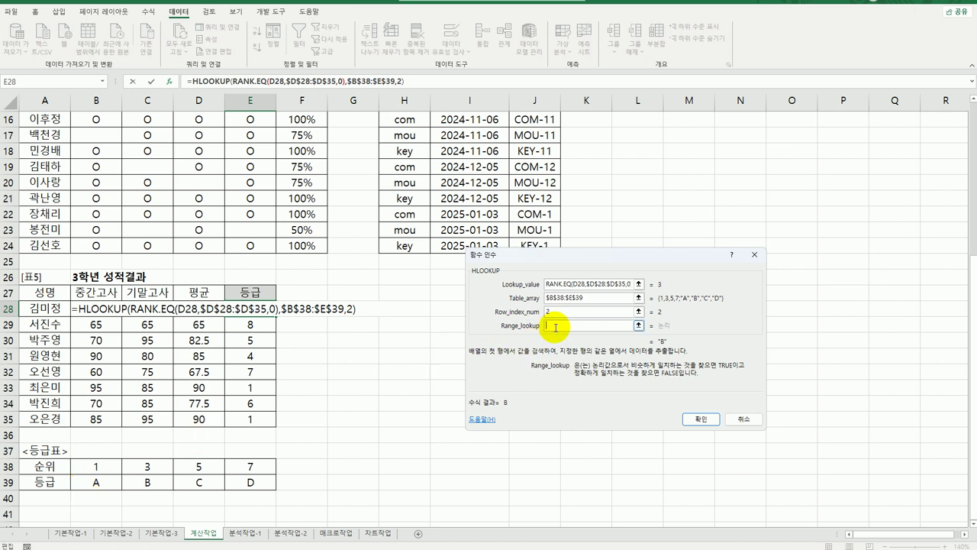
{"action": "left_click", "coordinate": [697, 419]}
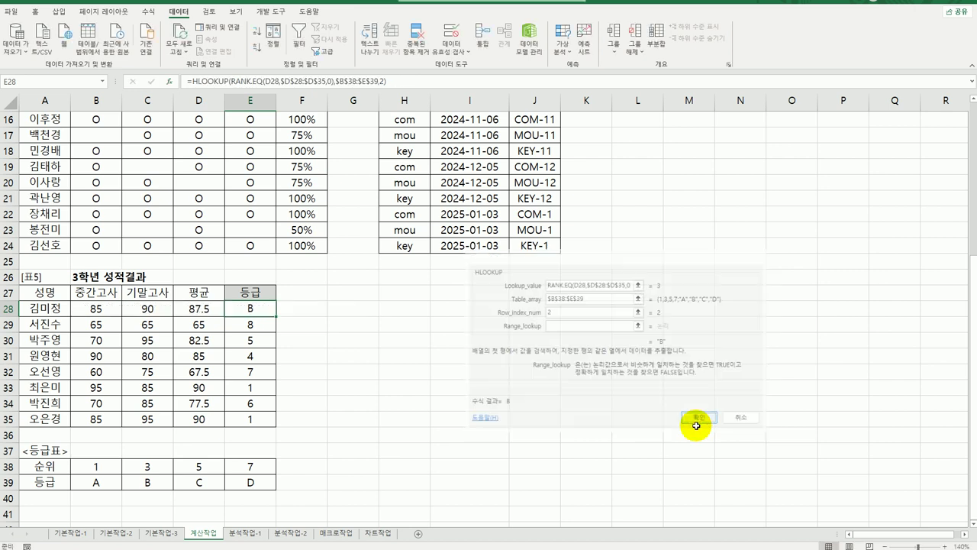
{"action": "left_click_drag", "start_coordinate": [276, 315], "coordinate": [260, 420]}
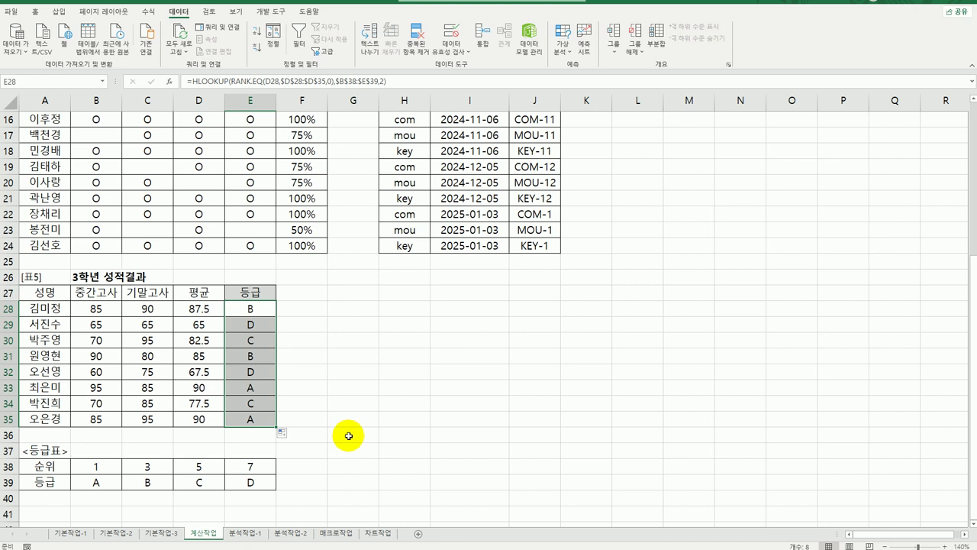
{"action": "left_click", "coordinate": [348, 435]}
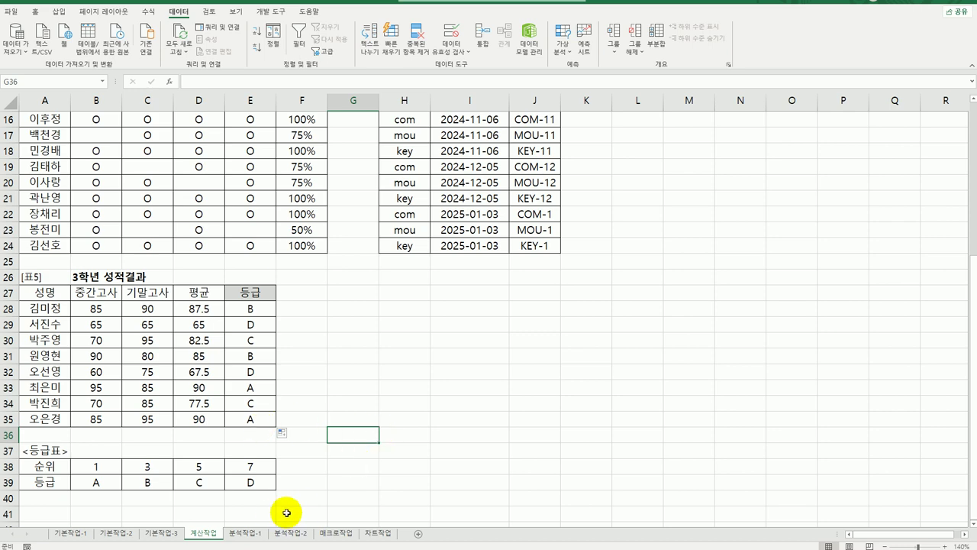
On sheet 분석작업-1, create a pivot table from the range A3:H15, placed at A20 of the existing worksheet.
{"action": "left_click", "coordinate": [245, 534]}
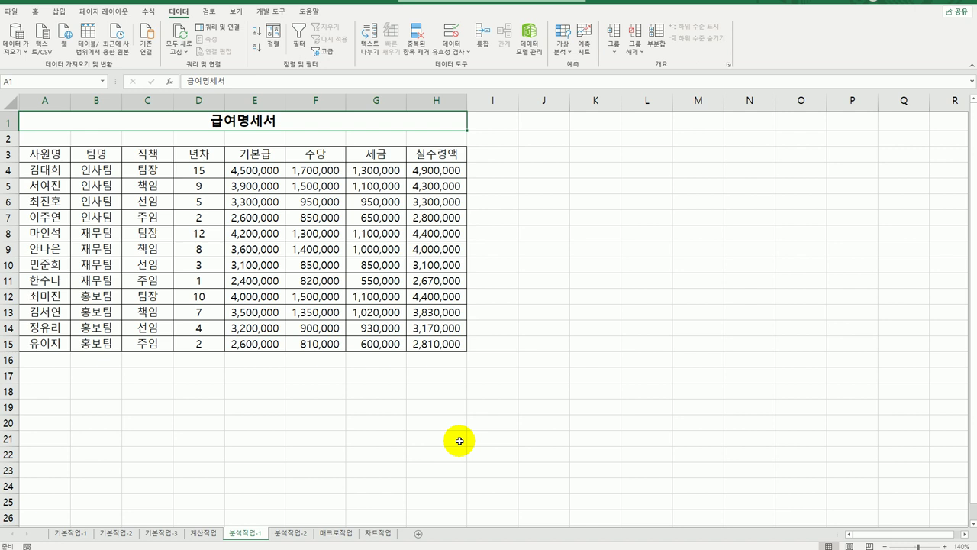
{"action": "left_click", "coordinate": [187, 170]}
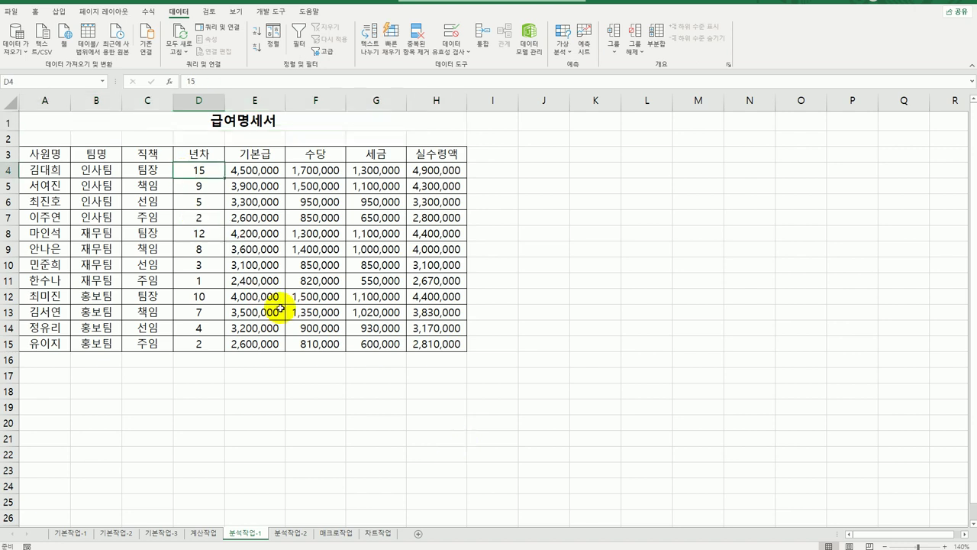
{"action": "left_click", "coordinate": [58, 11]}
{"action": "left_click", "coordinate": [13, 35]}
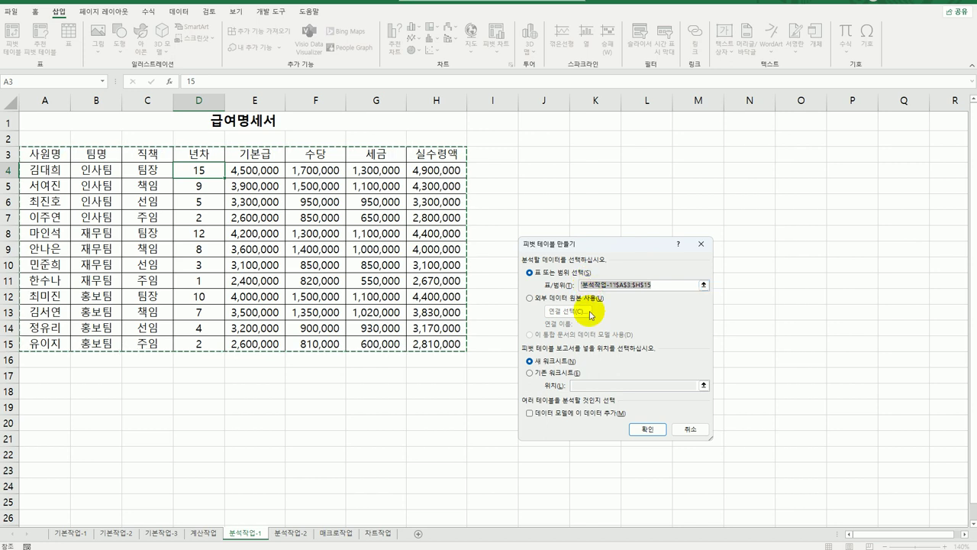
{"action": "left_click", "coordinate": [568, 375]}
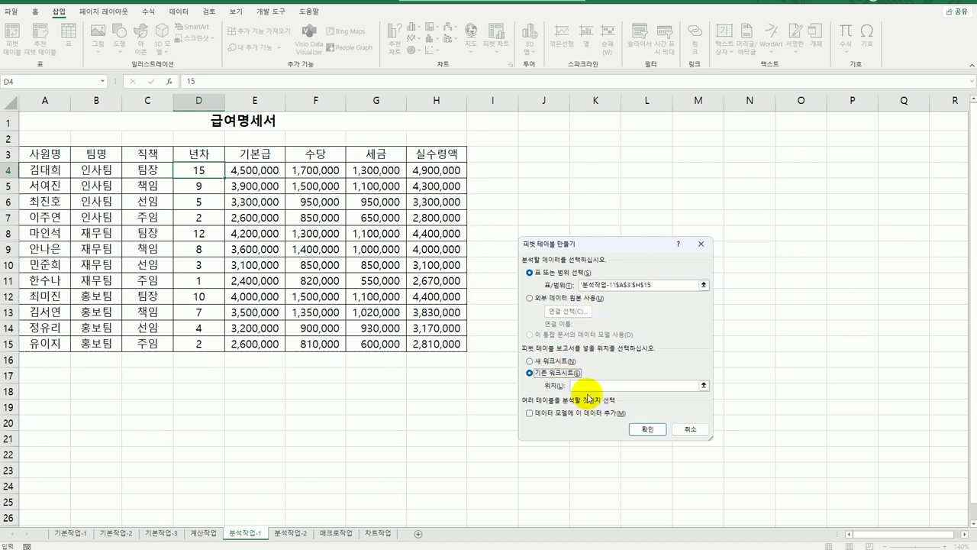
{"action": "left_click", "coordinate": [589, 387]}
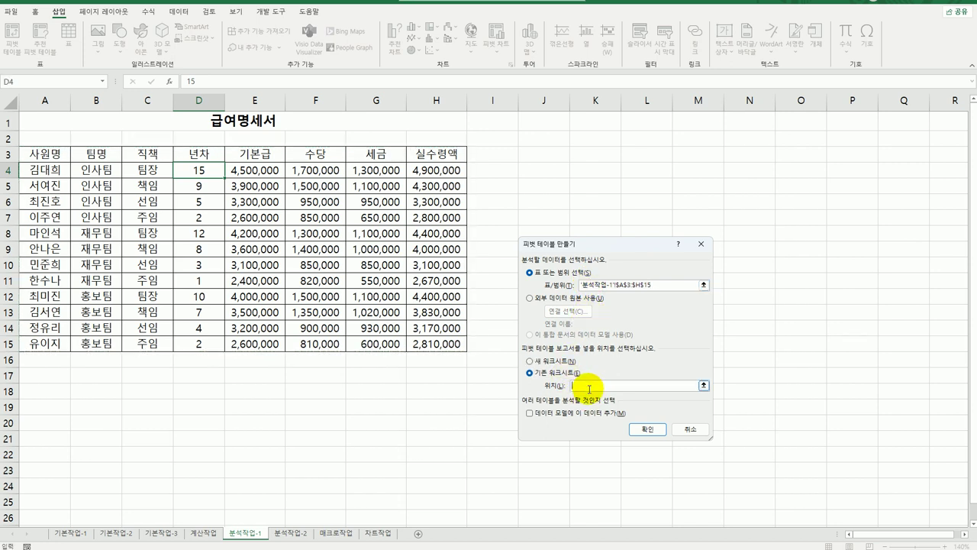
{"action": "left_click", "coordinate": [38, 421]}
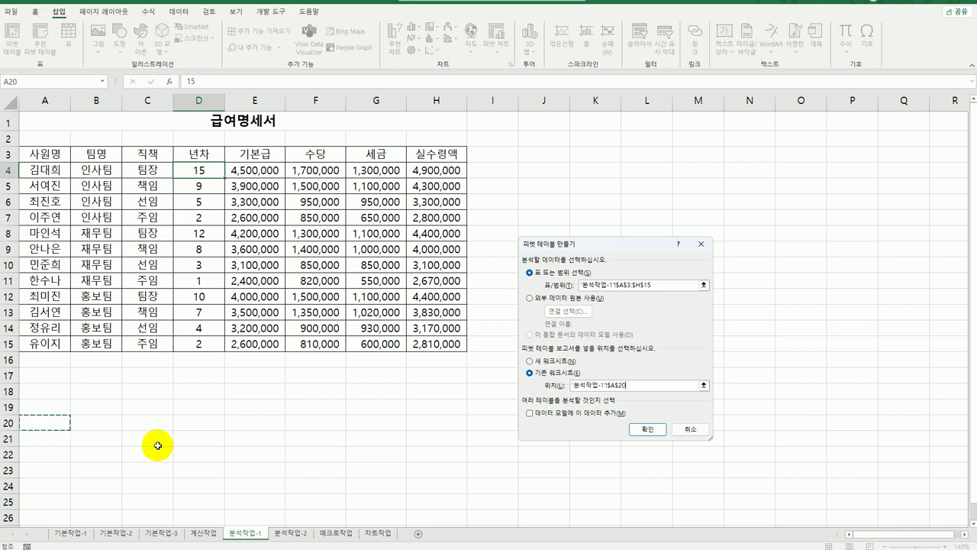
{"action": "scroll", "coordinate": [409, 450], "scroll_direction": "down", "scroll_amount": 2}
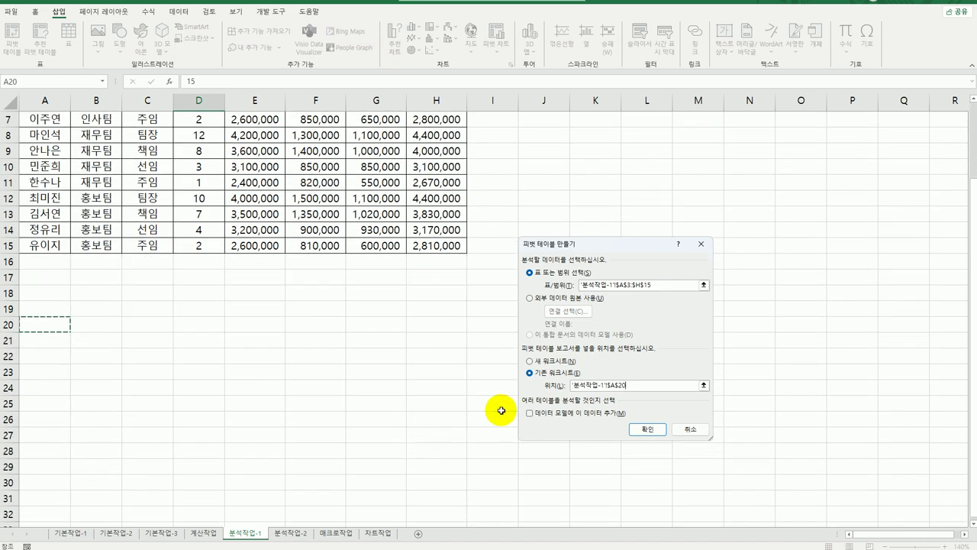
{"action": "left_click", "coordinate": [643, 429]}
Lay out the pivot table with 직책 as rows, 팀명 as columns and 실수령액 as values.
{"action": "scroll", "coordinate": [603, 435], "scroll_direction": "down", "scroll_amount": 3}
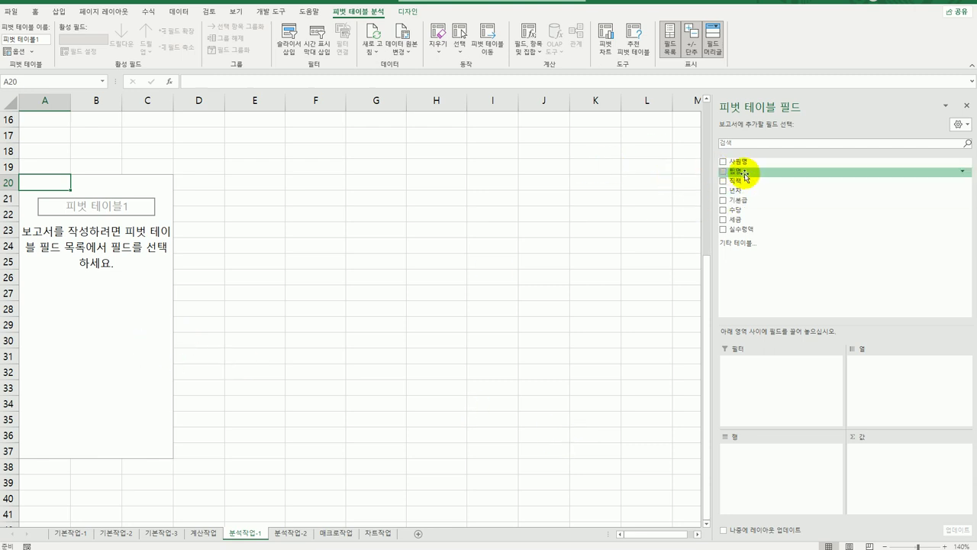
{"action": "left_click_drag", "start_coordinate": [751, 188], "coordinate": [741, 436]}
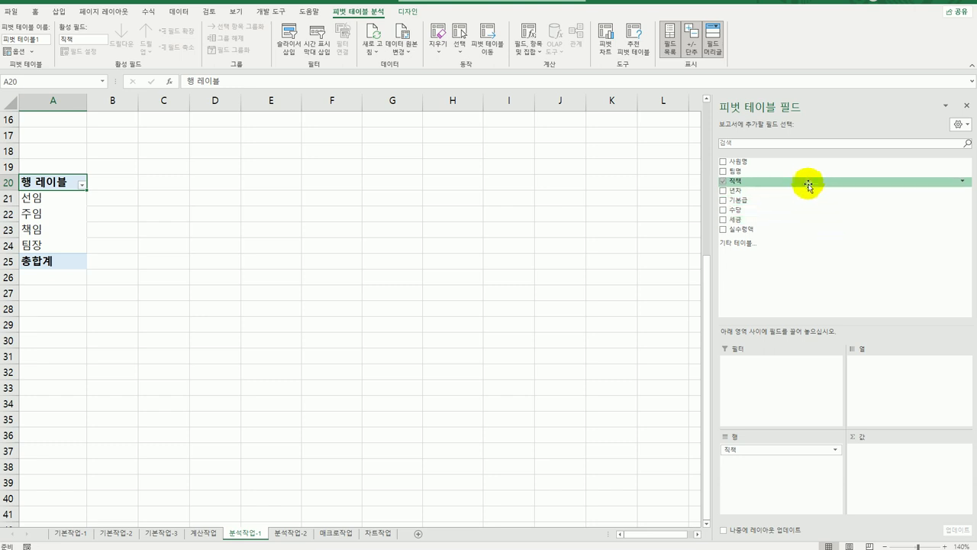
{"action": "left_click_drag", "start_coordinate": [804, 172], "coordinate": [857, 387]}
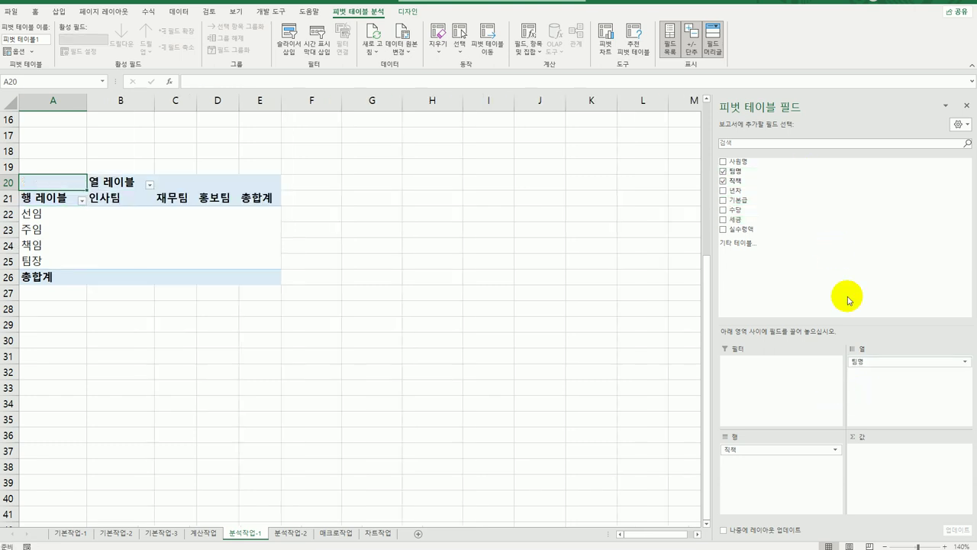
{"action": "left_click_drag", "start_coordinate": [812, 228], "coordinate": [876, 501]}
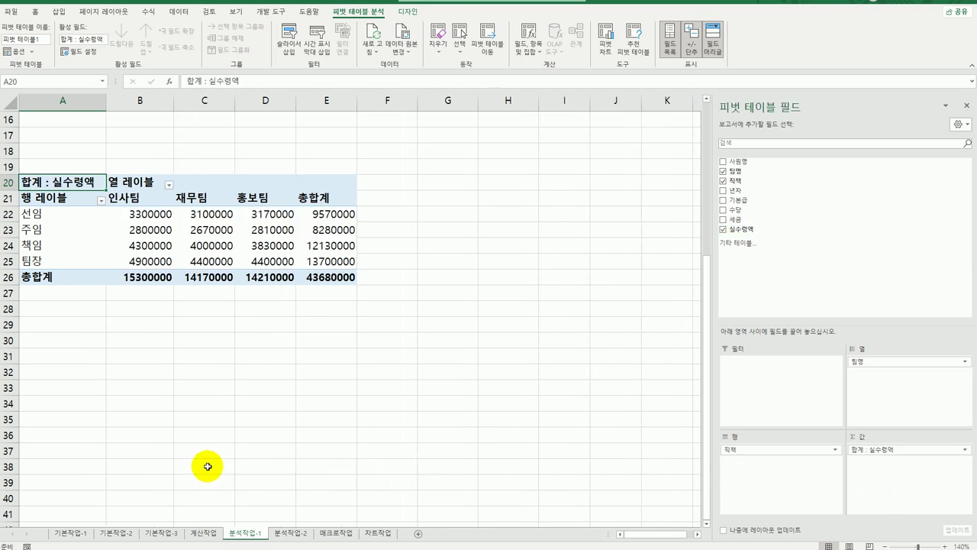
Change the summary calculation of the pivot's 실수령액 value field to 평균.
{"action": "right_click", "coordinate": [62, 183]}
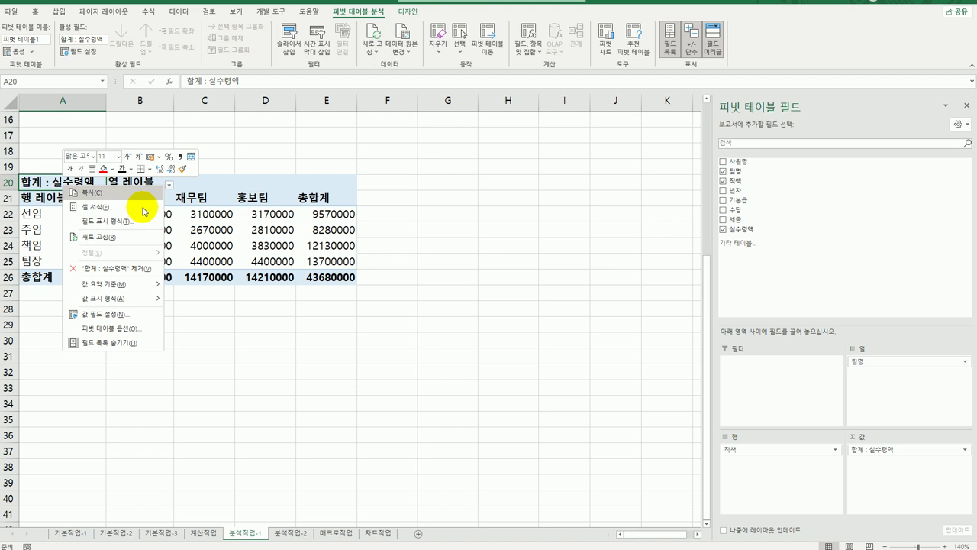
{"action": "left_click", "coordinate": [120, 315]}
{"action": "left_click_drag", "start_coordinate": [132, 226], "coordinate": [515, 172]}
{"action": "left_click", "coordinate": [420, 284]}
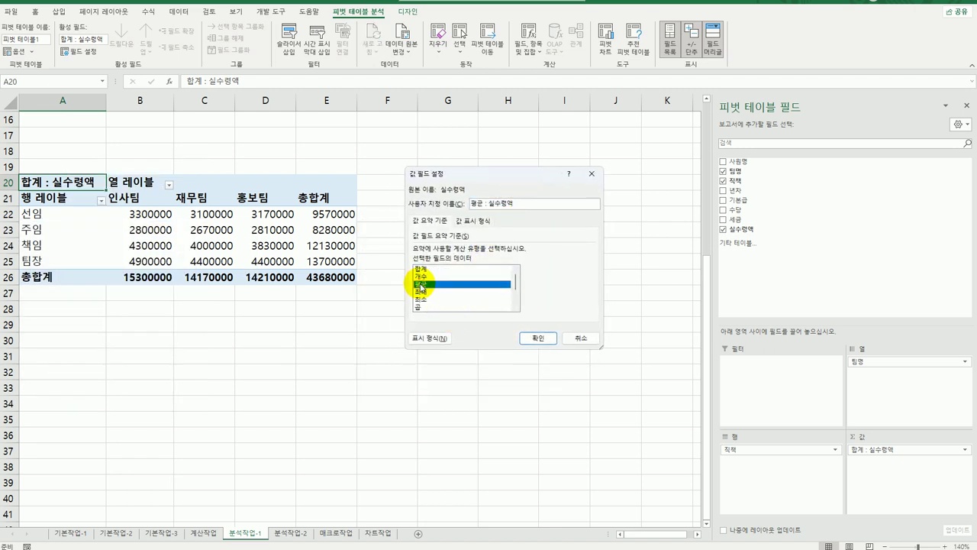
Format the 실수령액 value field as 숫자 with the thousands separator and 0 decimals, and apply the field settings.
{"action": "left_click", "coordinate": [429, 338]}
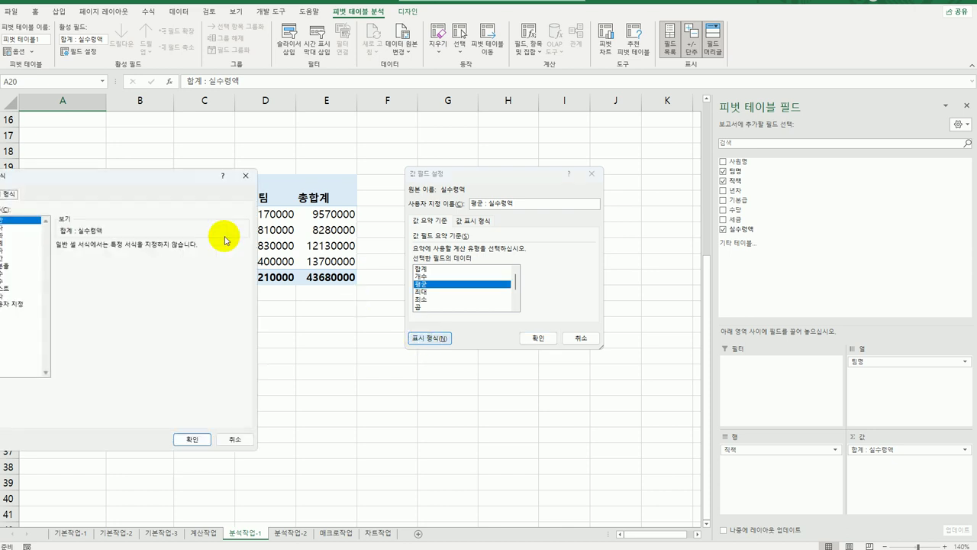
{"action": "left_click_drag", "start_coordinate": [130, 186], "coordinate": [409, 189]}
{"action": "left_click", "coordinate": [289, 230]}
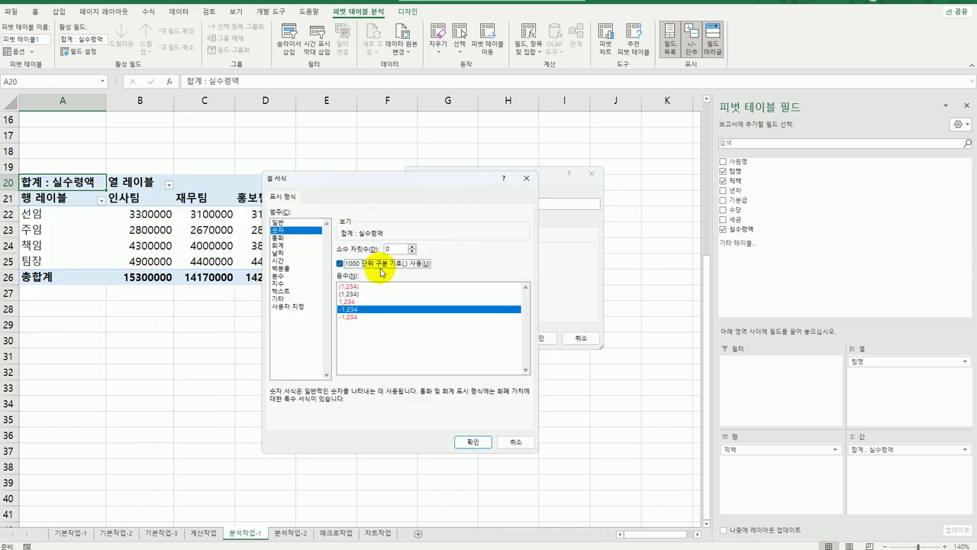
{"action": "left_click", "coordinate": [471, 442]}
{"action": "left_click", "coordinate": [536, 337]}
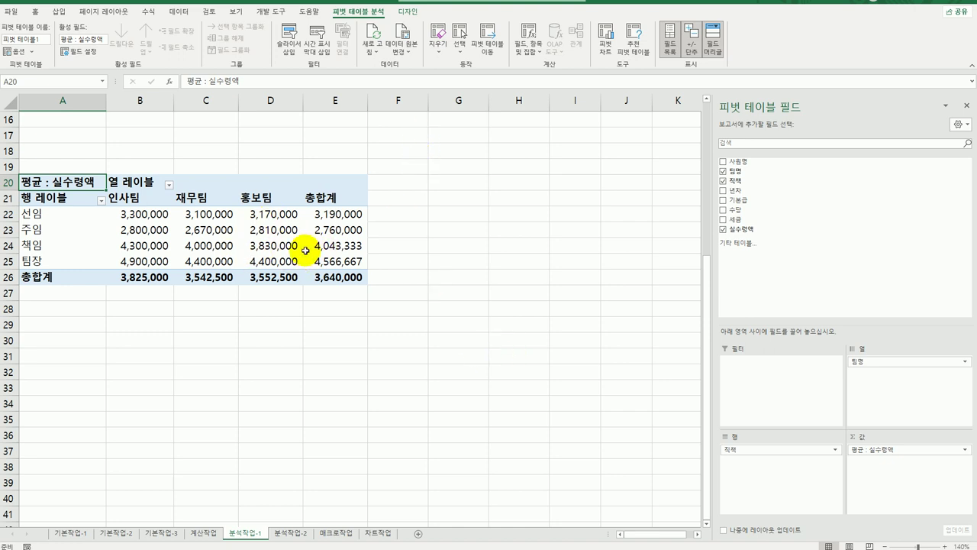
Set the pivot table's grand totals to show for rows only (행의 총합계만 설정).
{"action": "left_click", "coordinate": [410, 12]}
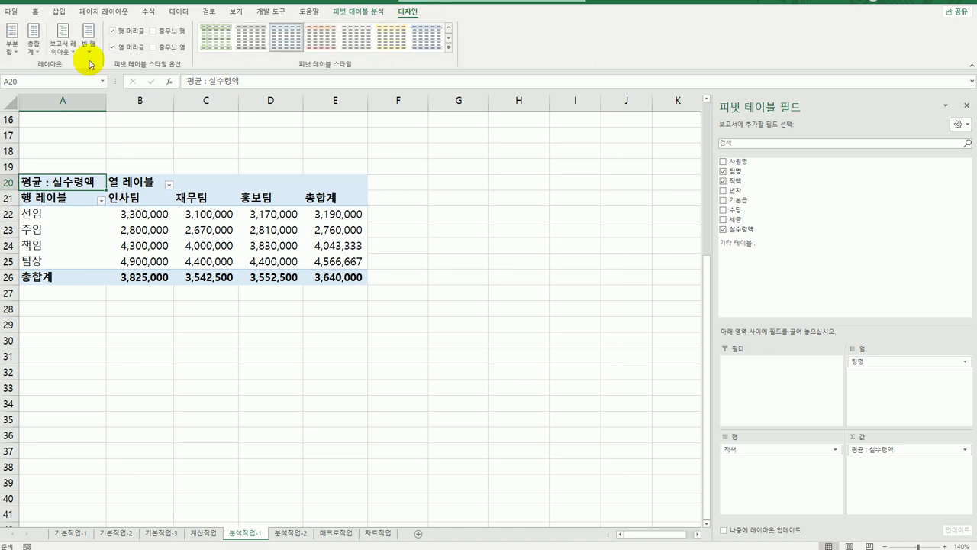
{"action": "left_click", "coordinate": [38, 50]}
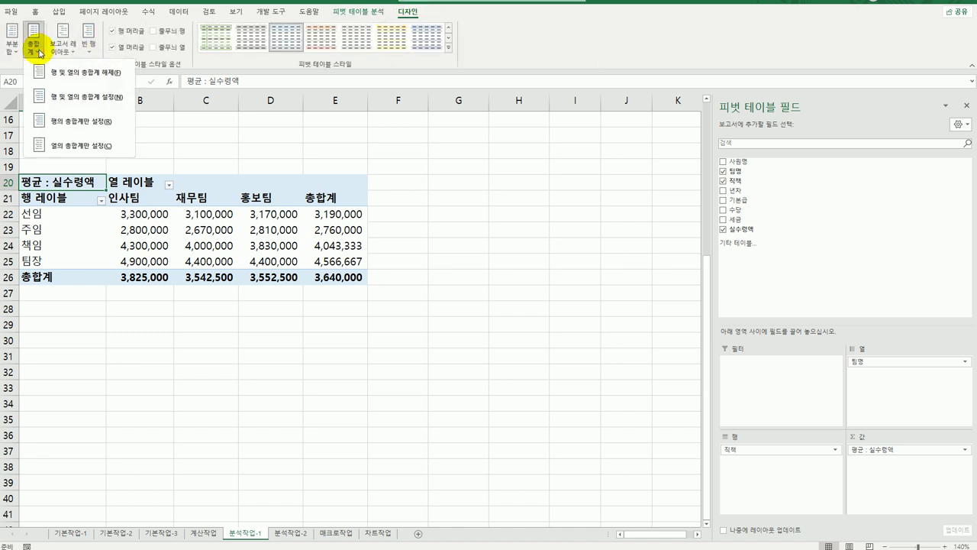
{"action": "left_click", "coordinate": [75, 126]}
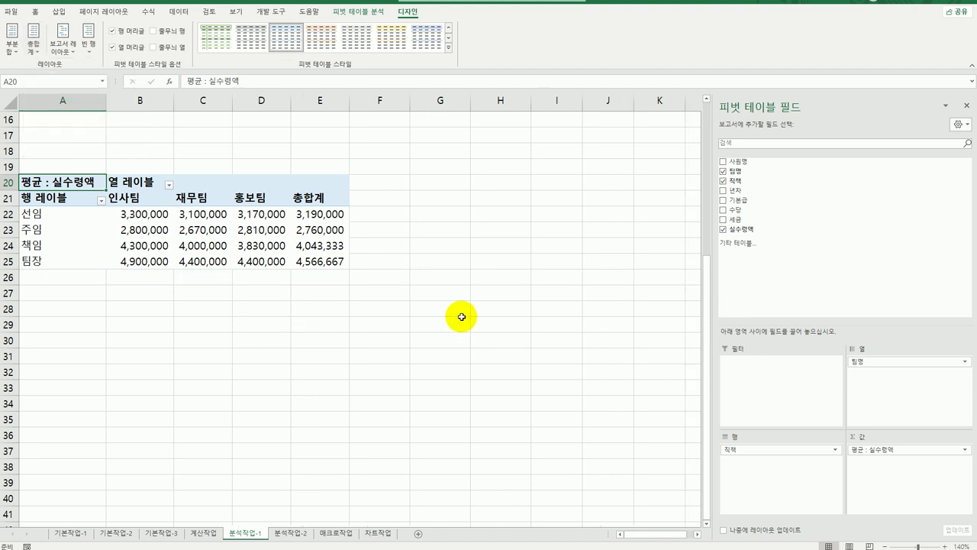
Filter the pivot table's column labels to show only 인사팀 and 재무팀.
{"action": "left_click", "coordinate": [180, 230]}
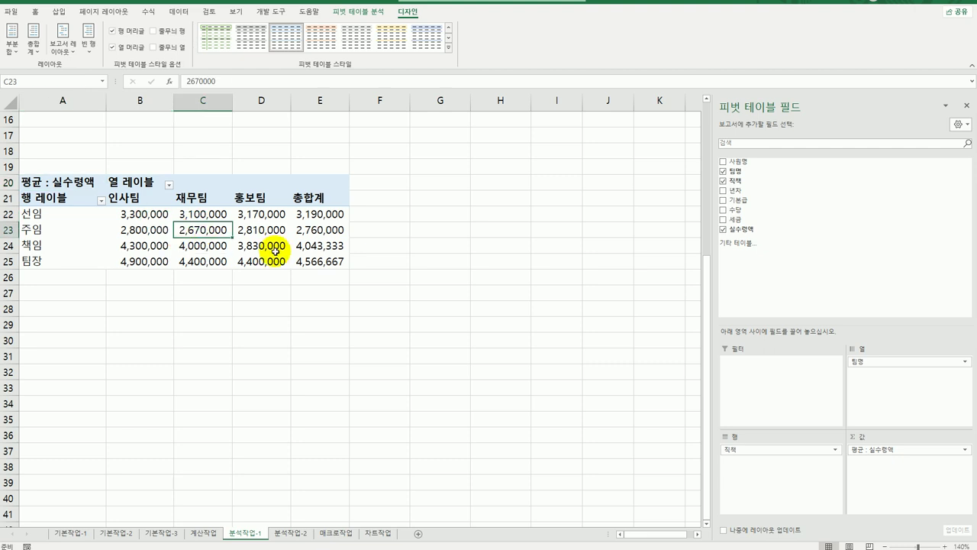
{"action": "mouse_move", "coordinate": [275, 251]}
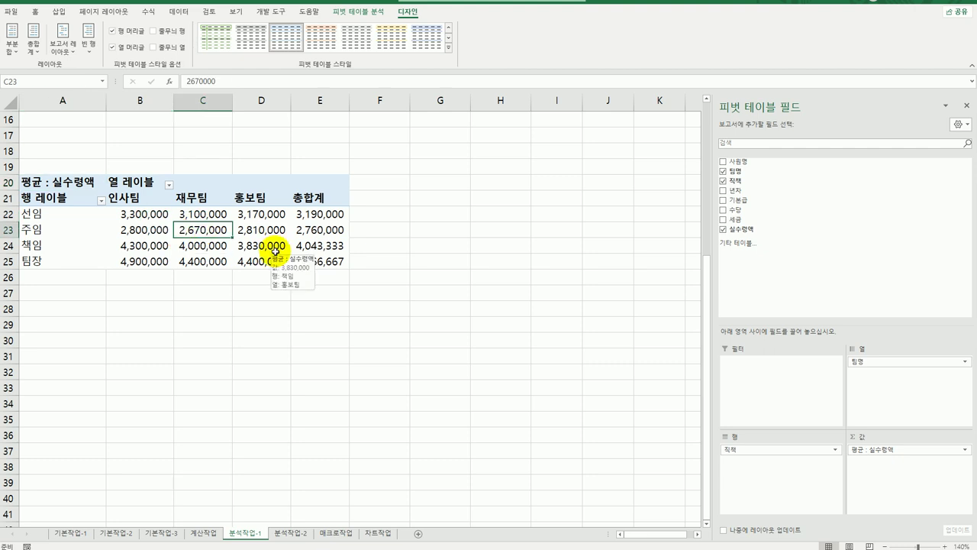
{"action": "left_click", "coordinate": [170, 185]}
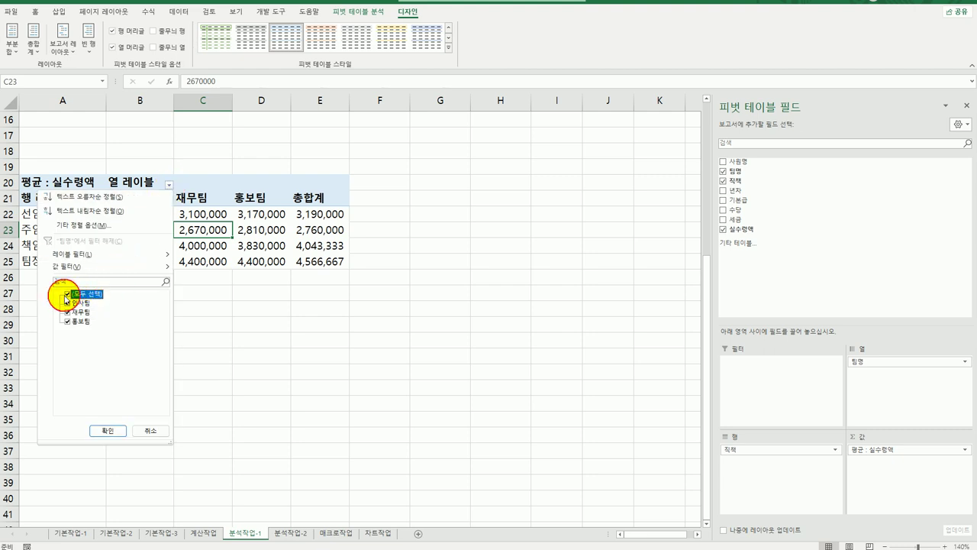
{"action": "left_click", "coordinate": [67, 294]}
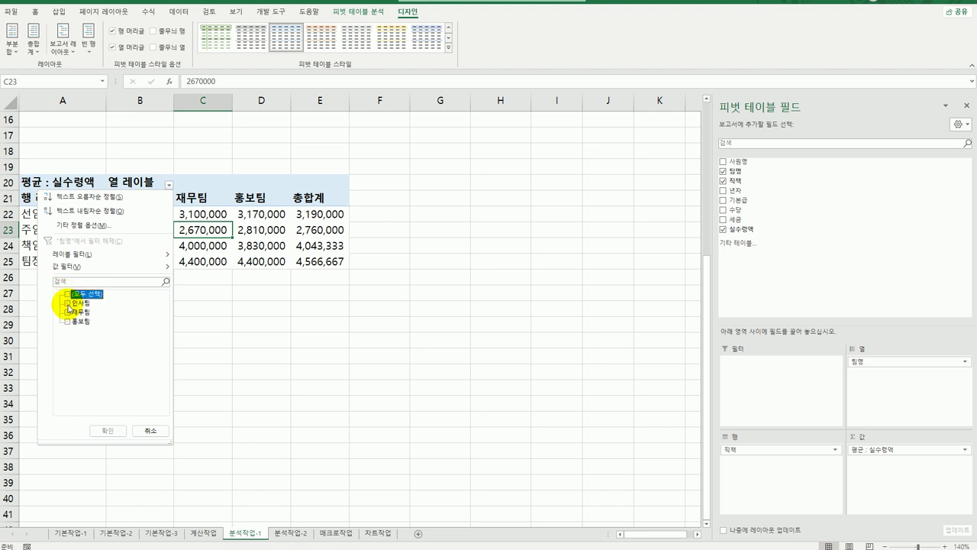
{"action": "left_click", "coordinate": [68, 303]}
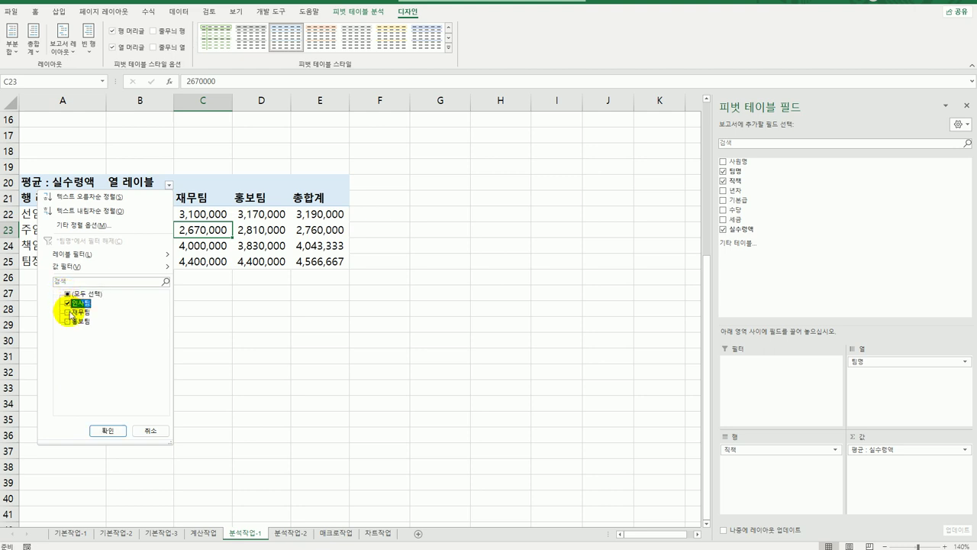
{"action": "left_click", "coordinate": [68, 312]}
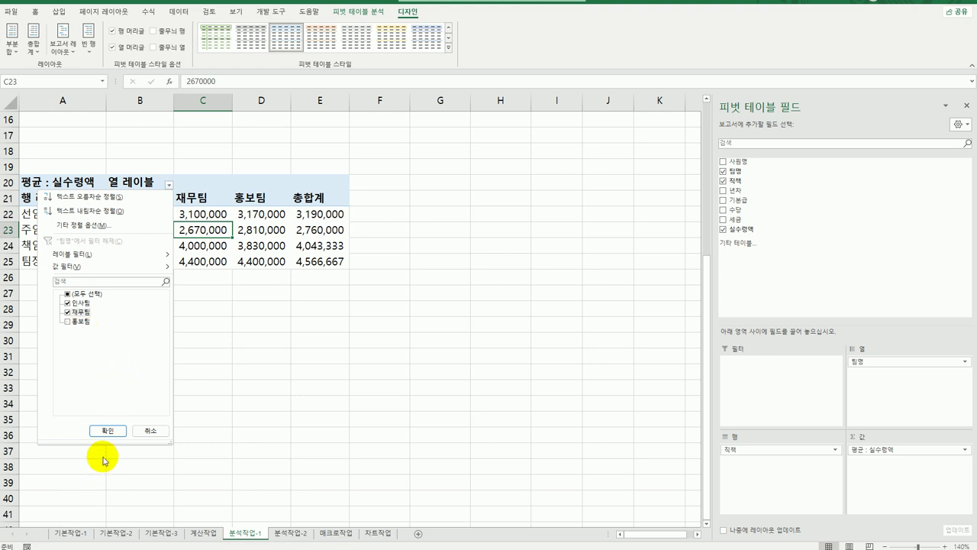
{"action": "left_click", "coordinate": [108, 430]}
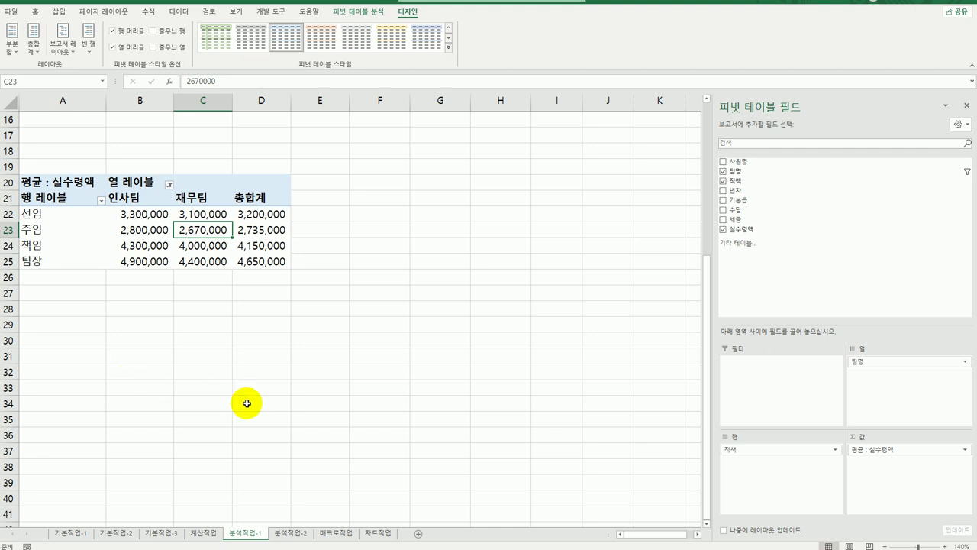
Go to sheet 분석작업-2 and examine the 기간(년) and 월불입액 ranges of the 정기적금 calculation.
{"action": "left_click", "coordinate": [289, 533]}
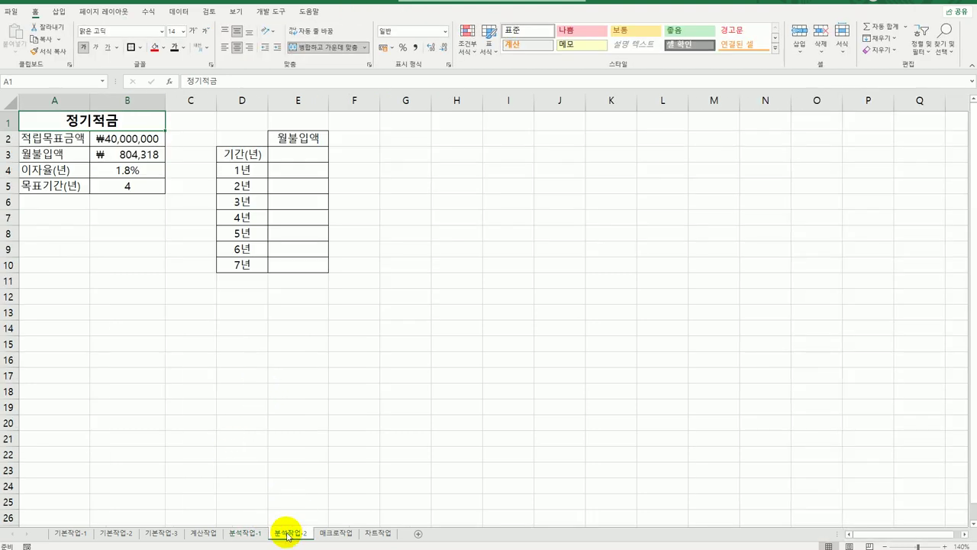
{"action": "left_click", "coordinate": [353, 387]}
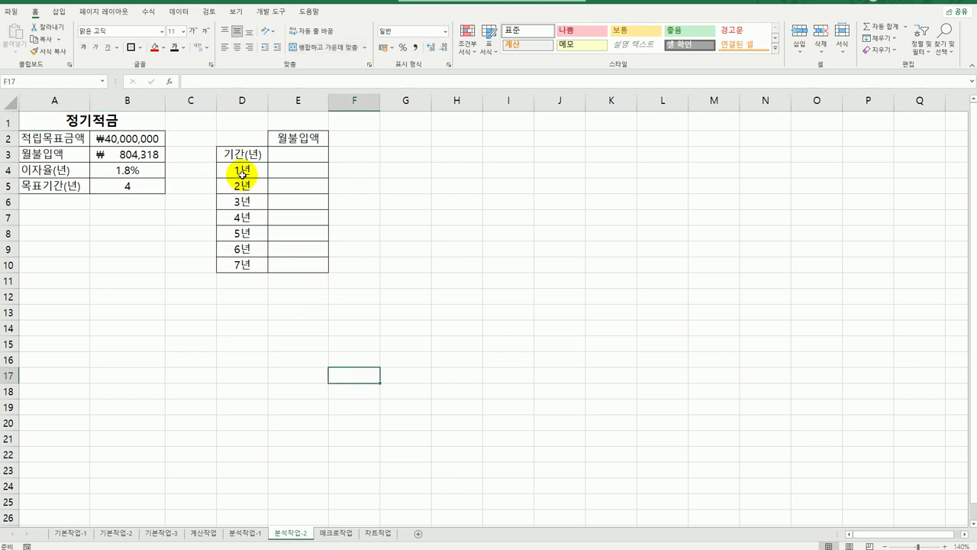
{"action": "left_click_drag", "start_coordinate": [242, 168], "coordinate": [226, 268]}
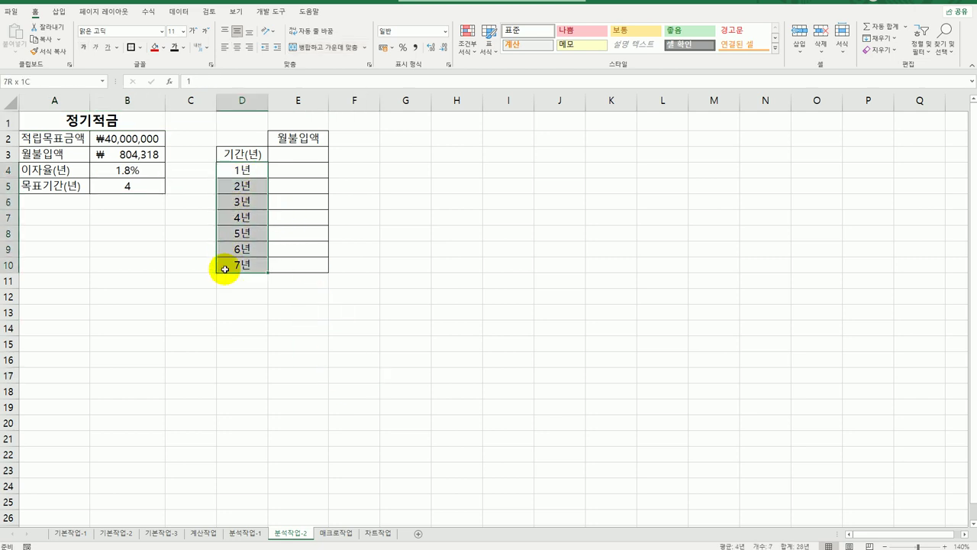
{"action": "left_click_drag", "start_coordinate": [316, 137], "coordinate": [580, 139]}
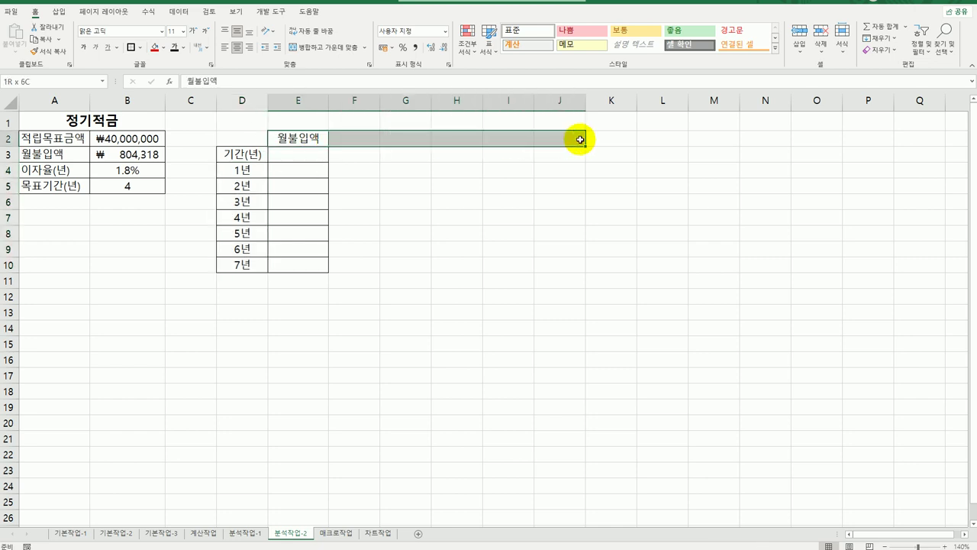
{"action": "left_click", "coordinate": [242, 138]}
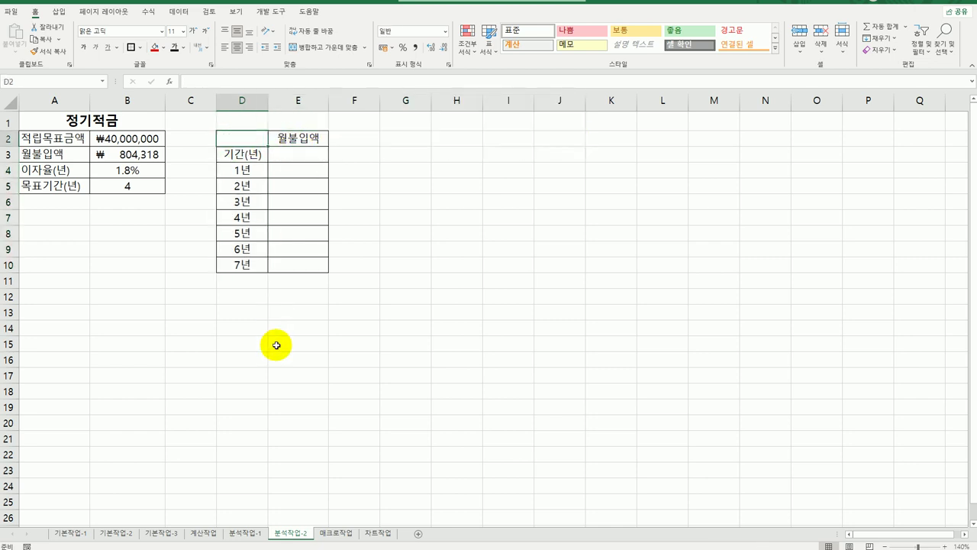
{"action": "left_click_drag", "start_coordinate": [251, 173], "coordinate": [244, 269]}
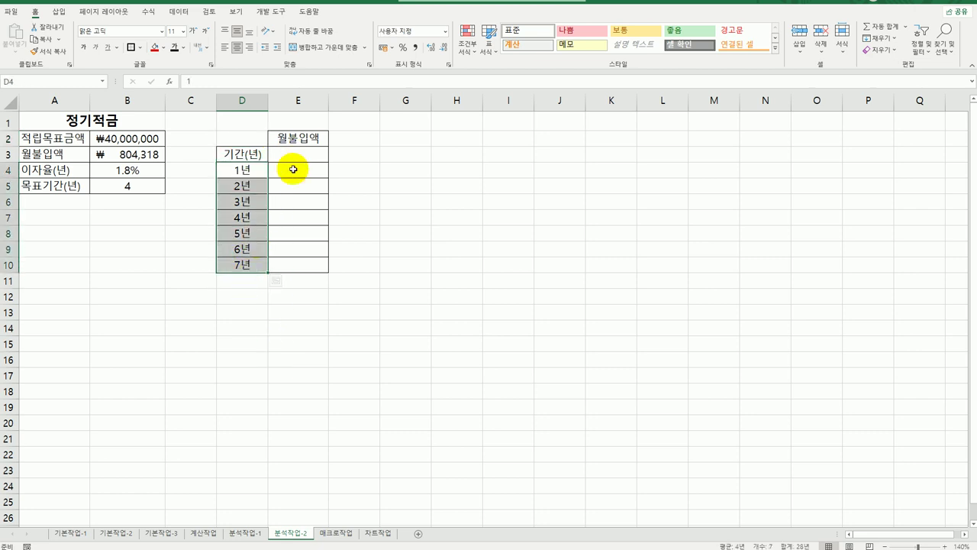
{"action": "left_click_drag", "start_coordinate": [290, 169], "coordinate": [292, 264]}
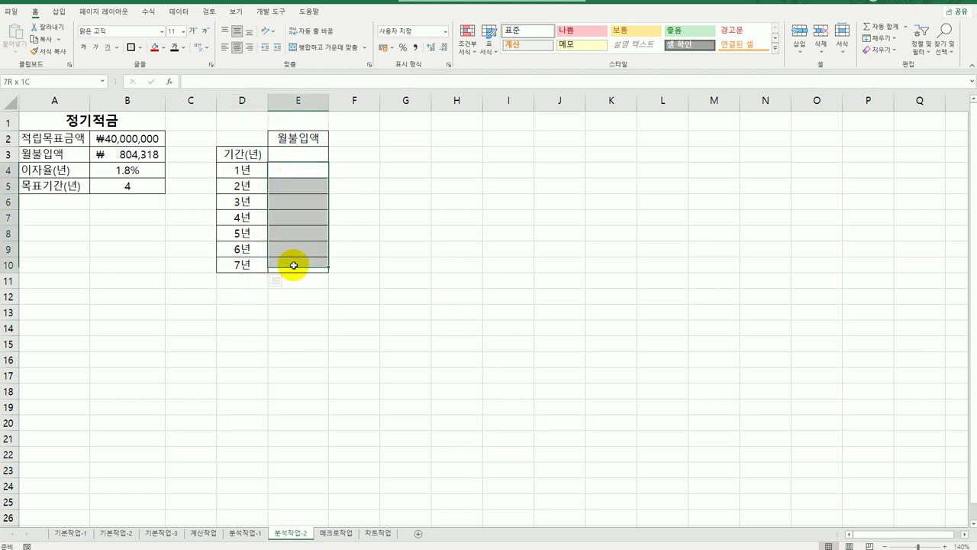
Enter the formula =B3 in cell E3 to reference the 월불입액 amount.
{"action": "left_click", "coordinate": [292, 154]}
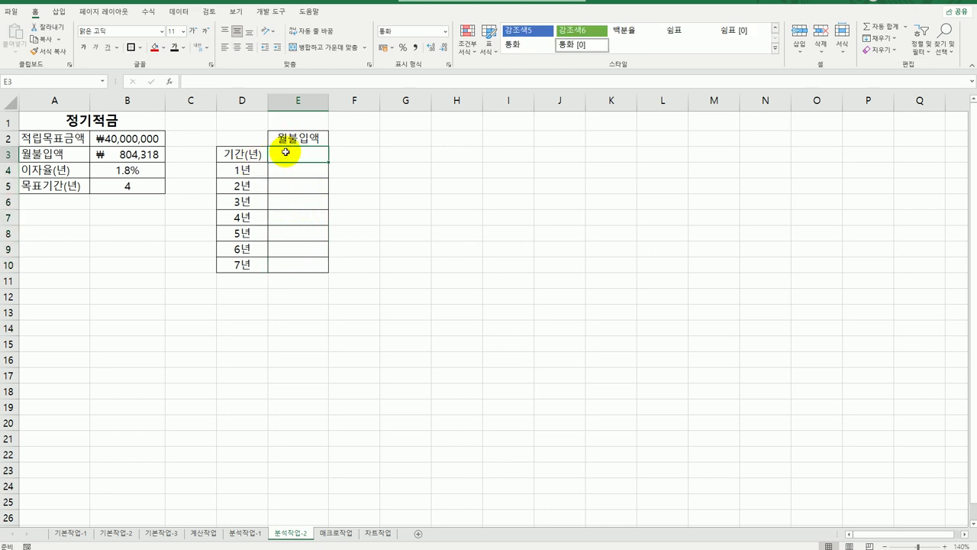
{"action": "type", "text": "="}
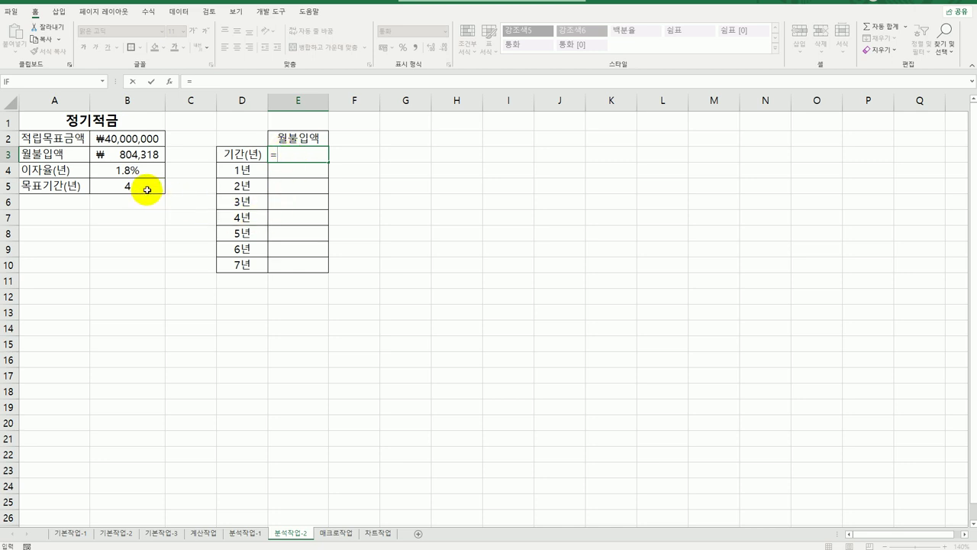
{"action": "left_click", "coordinate": [128, 155]}
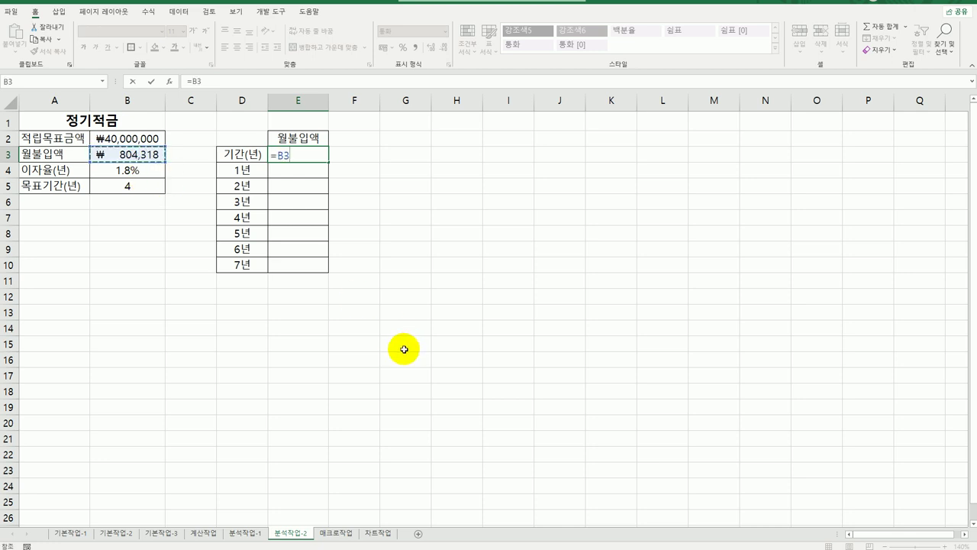
{"action": "key", "text": "Return"}
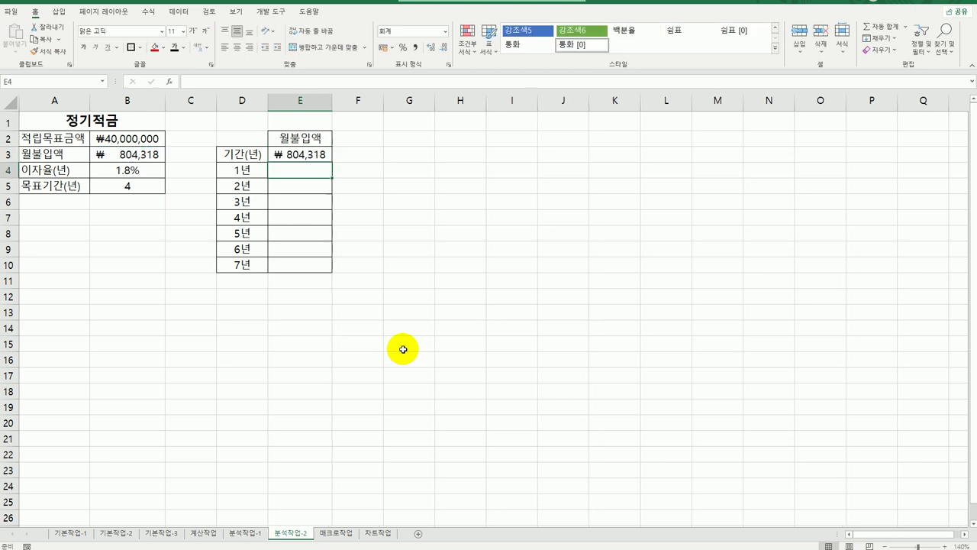
Create a what-if data table over D3:E10 with $B$5 as the column input cell, and autofit the width of column E.
{"action": "left_click_drag", "start_coordinate": [252, 155], "coordinate": [309, 268]}
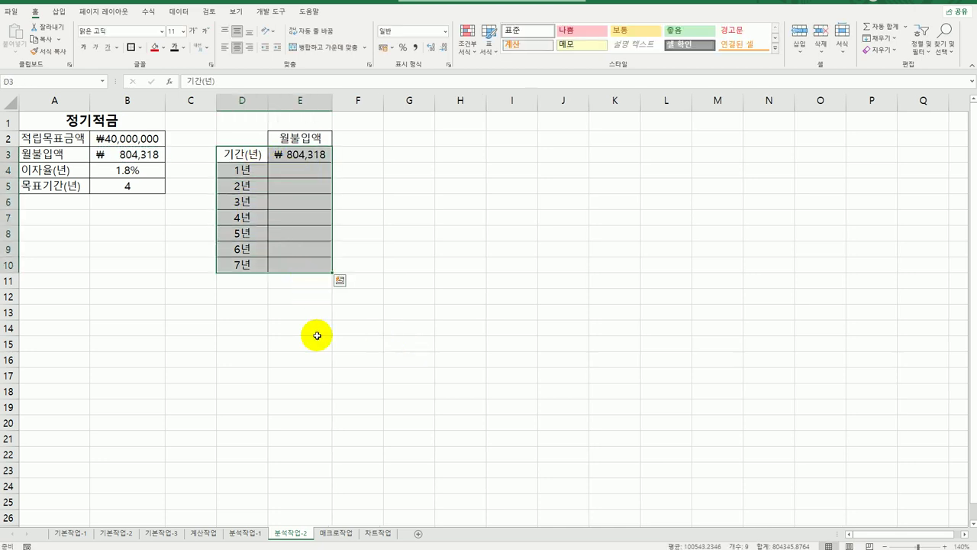
{"action": "left_click", "coordinate": [178, 11]}
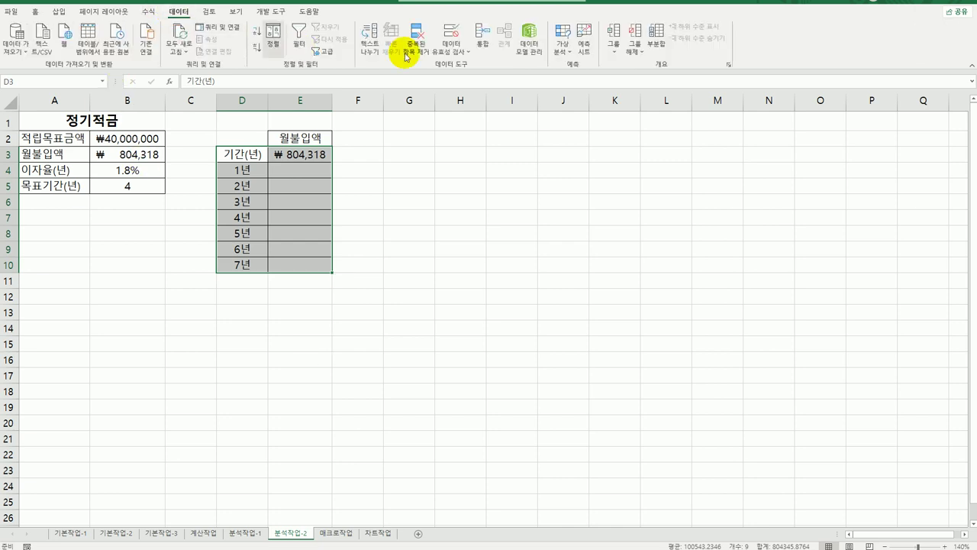
{"action": "left_click", "coordinate": [563, 42]}
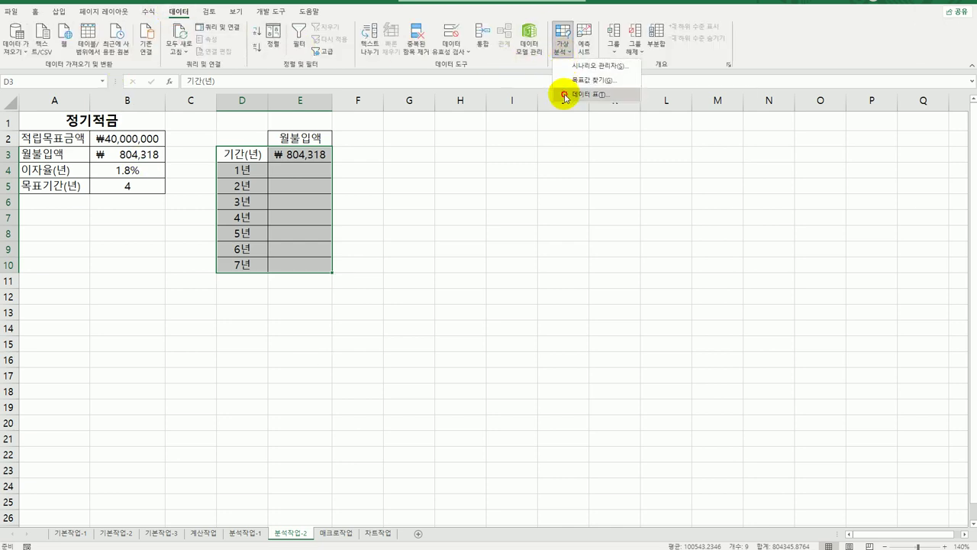
{"action": "left_click", "coordinate": [565, 95]}
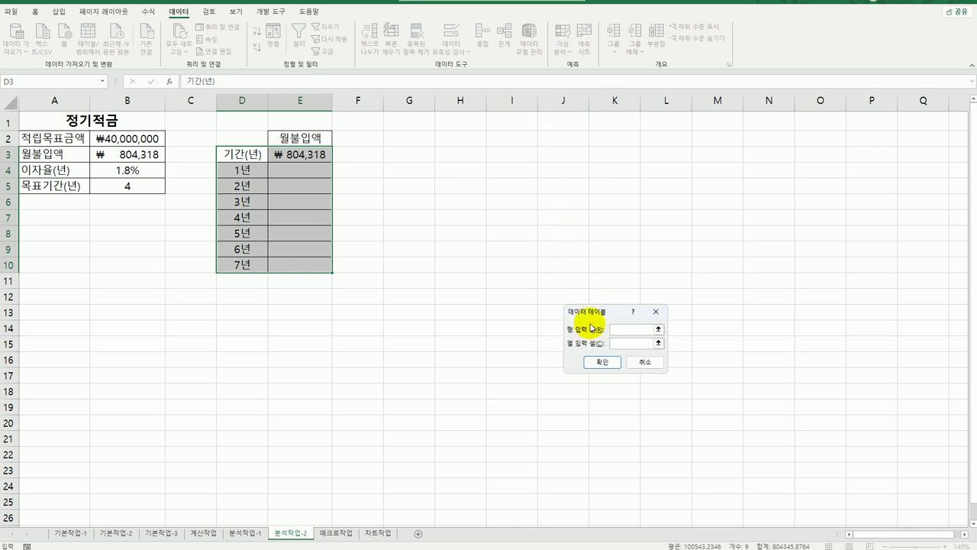
{"action": "left_click_drag", "start_coordinate": [589, 313], "coordinate": [431, 170]}
{"action": "left_click", "coordinate": [457, 202]}
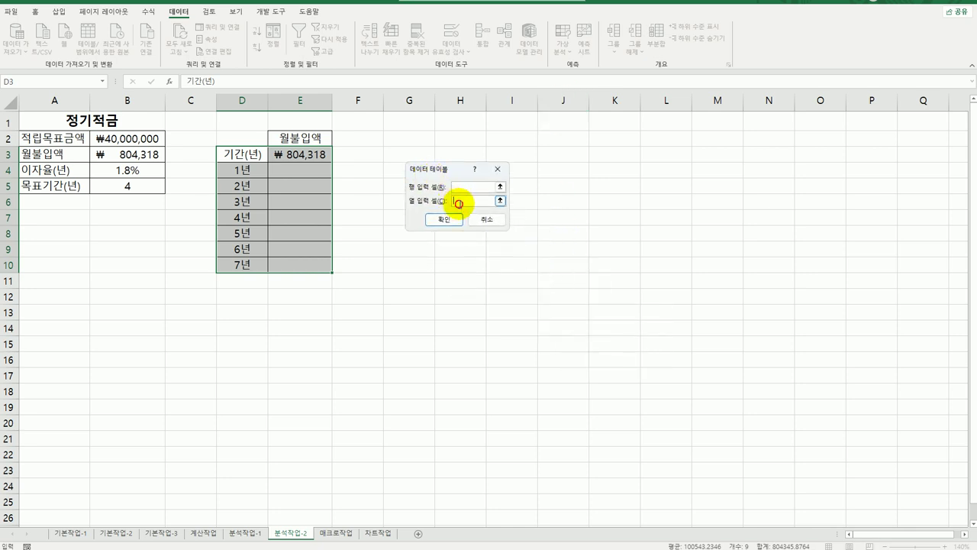
{"action": "left_click", "coordinate": [143, 187]}
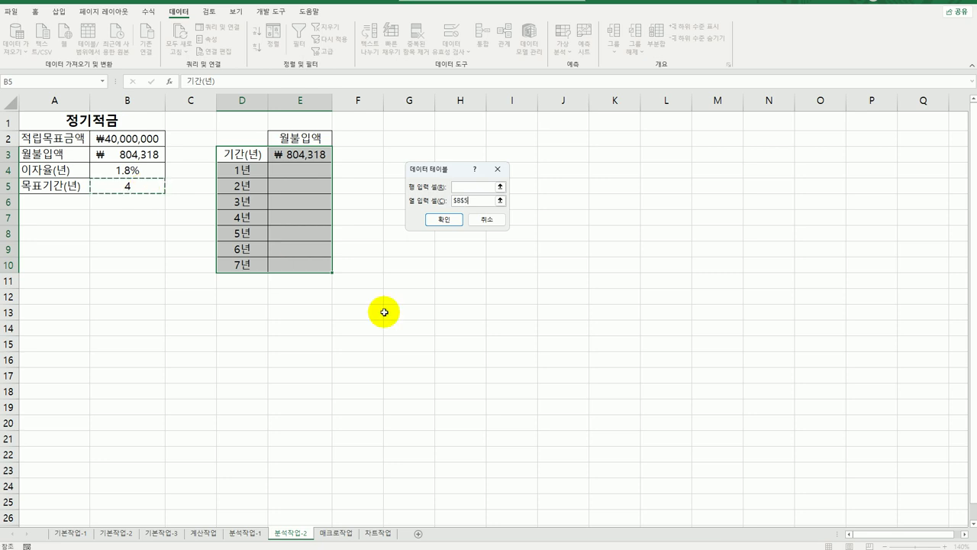
{"action": "left_click", "coordinate": [443, 220]}
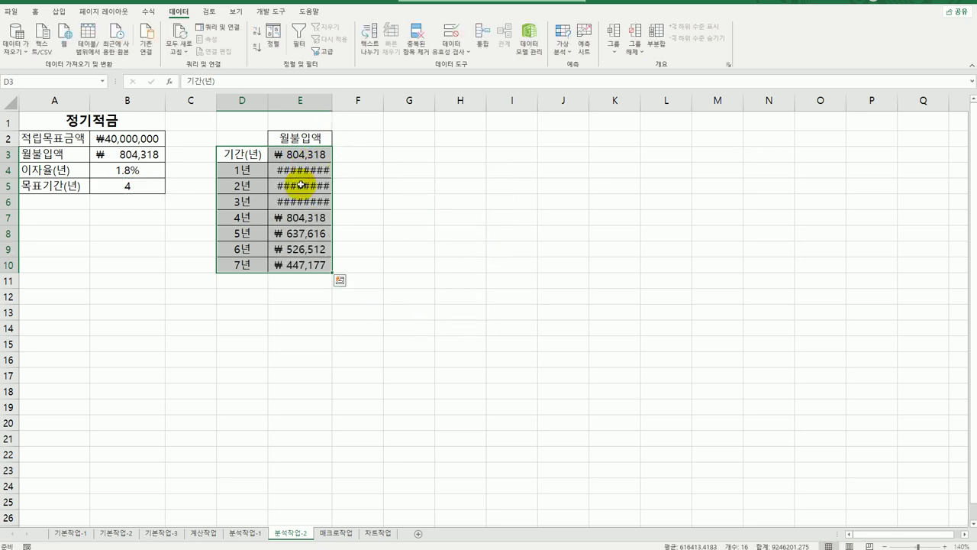
{"action": "double_click", "coordinate": [329, 100]}
{"action": "left_click", "coordinate": [397, 307]}
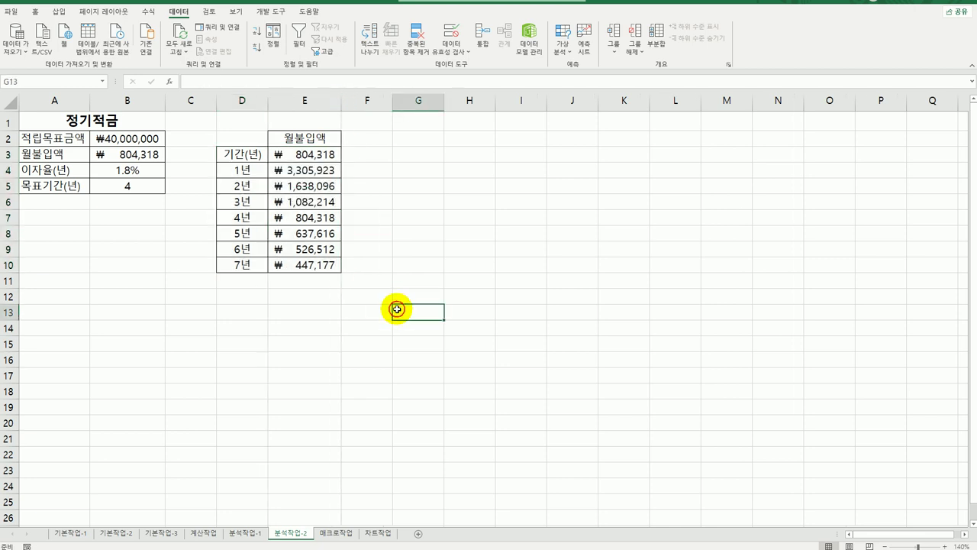
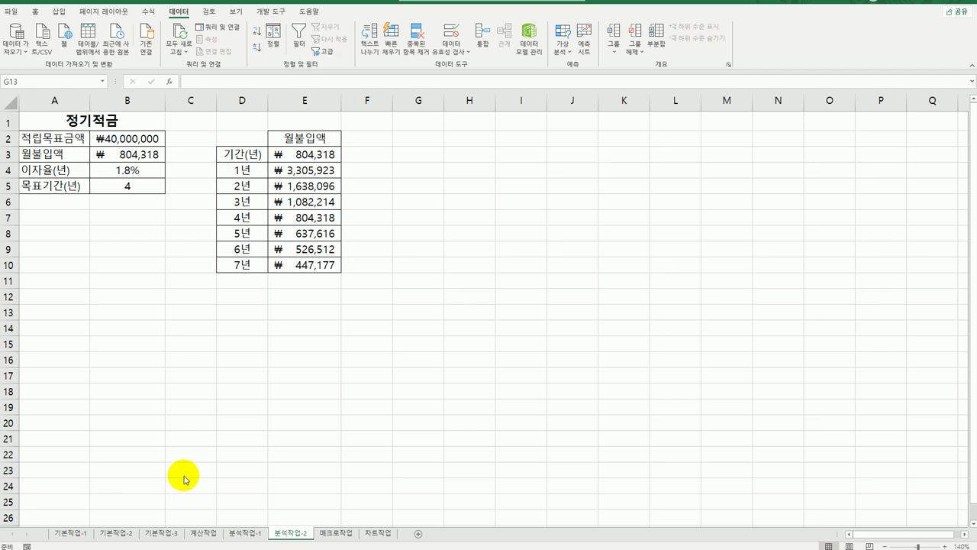
On sheet 매크로작업, draw a form-control button below the table, covering about B12:C14.
{"action": "left_click", "coordinate": [336, 534]}
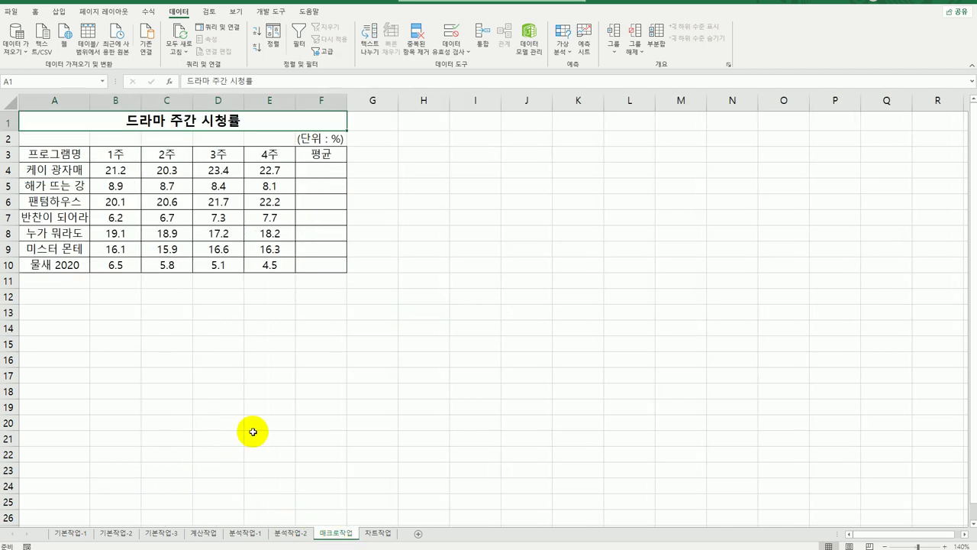
{"action": "left_click", "coordinate": [496, 343]}
{"action": "left_click", "coordinate": [270, 11]}
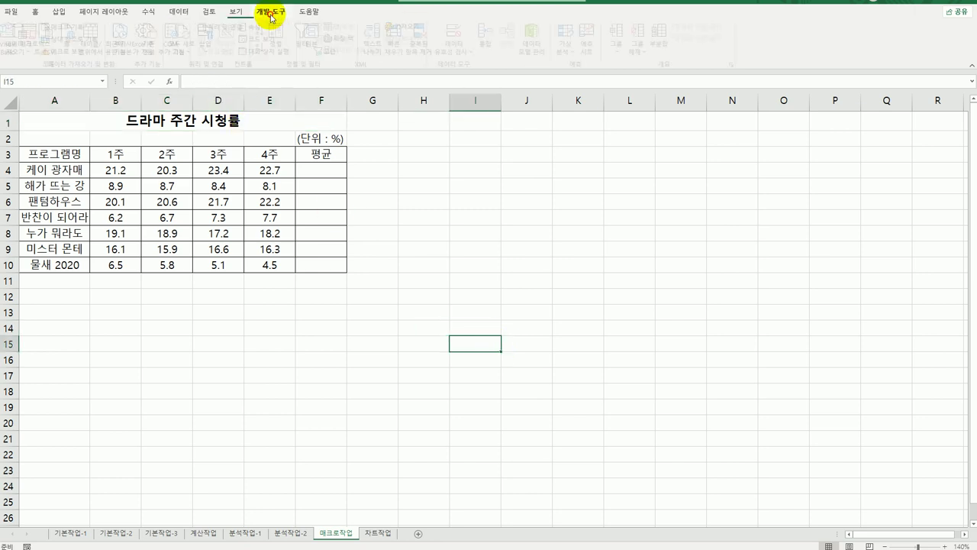
{"action": "left_click", "coordinate": [205, 40]}
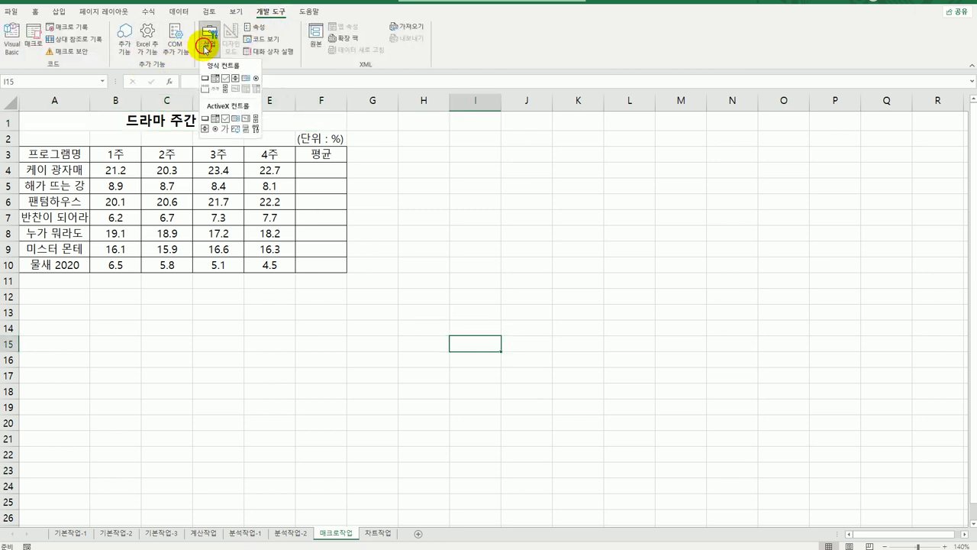
{"action": "left_click", "coordinate": [204, 79]}
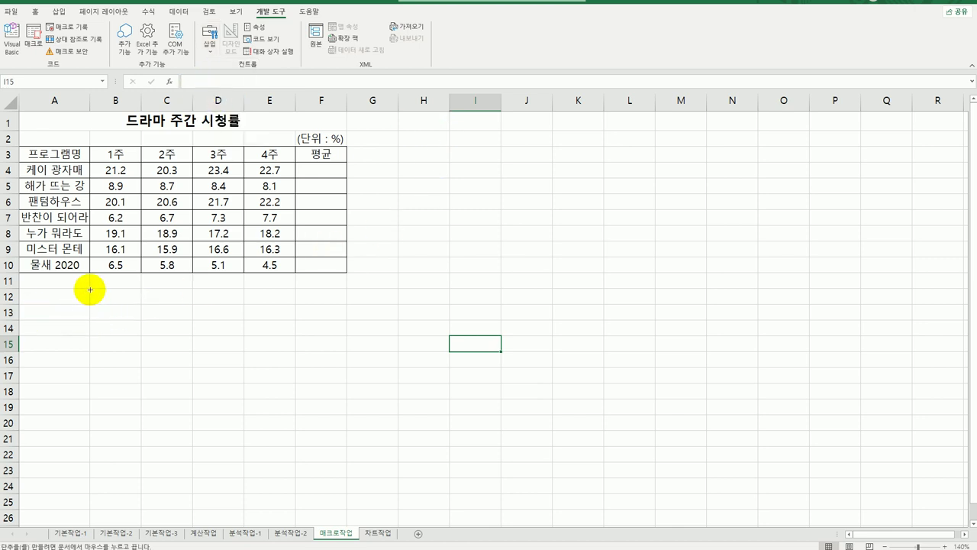
{"action": "left_click_drag", "start_coordinate": [90, 288], "coordinate": [190, 327]}
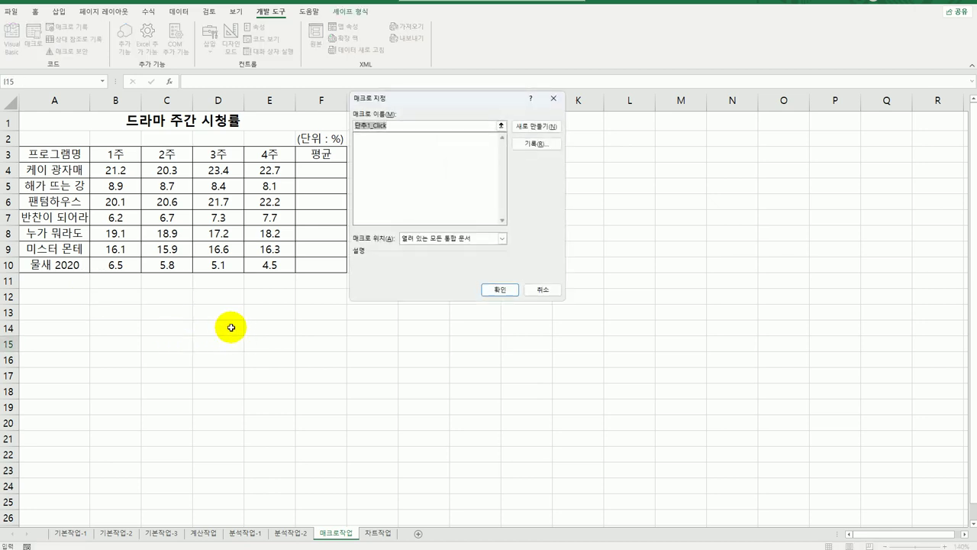
Assign a new macro named 평균 to the button and start recording it, stored in the current workbook.
{"action": "key", "text": "BackSpace"}
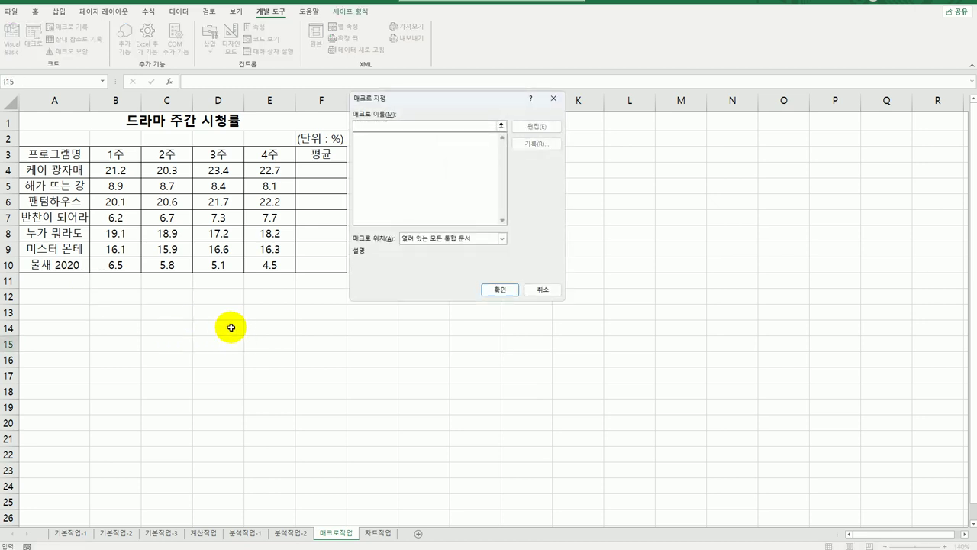
{"action": "type", "text": "평균"}
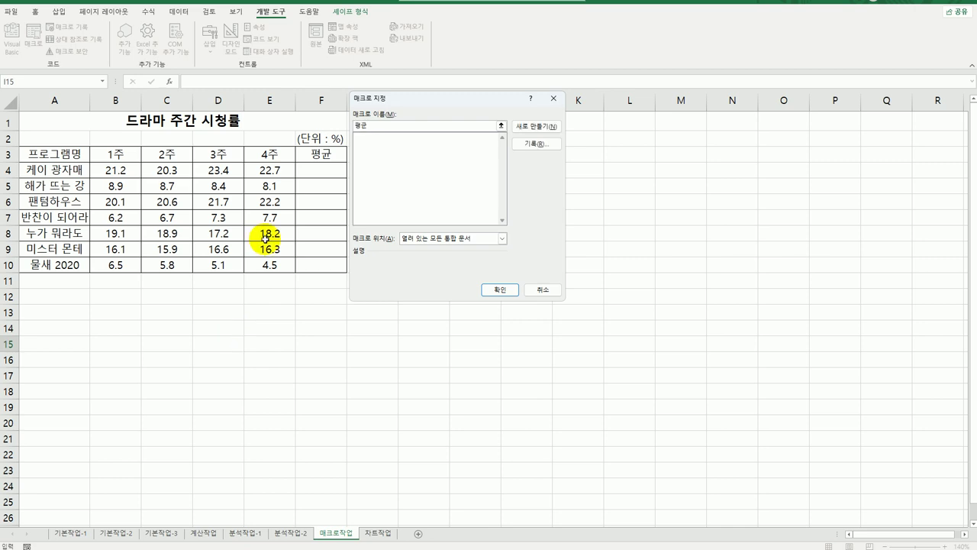
{"action": "left_click", "coordinate": [536, 144]}
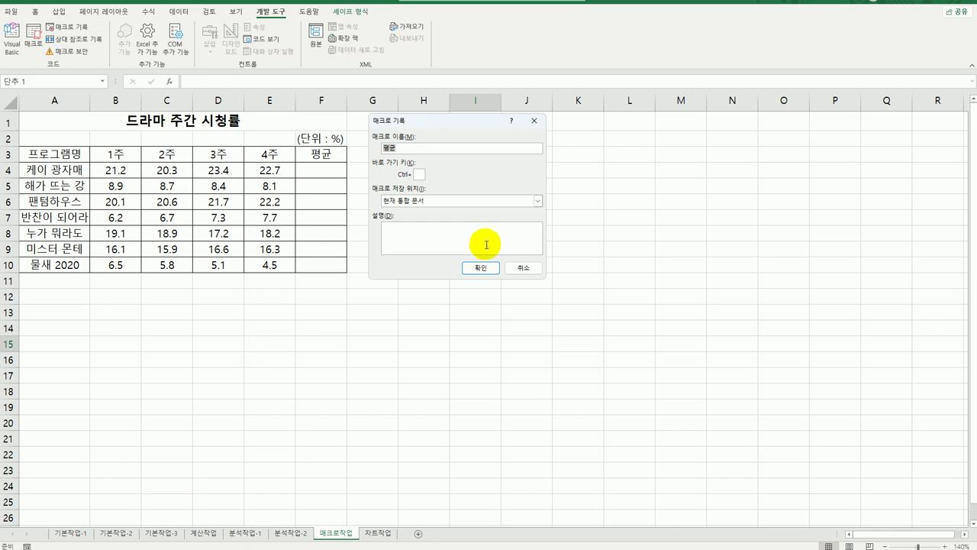
{"action": "left_click", "coordinate": [469, 267]}
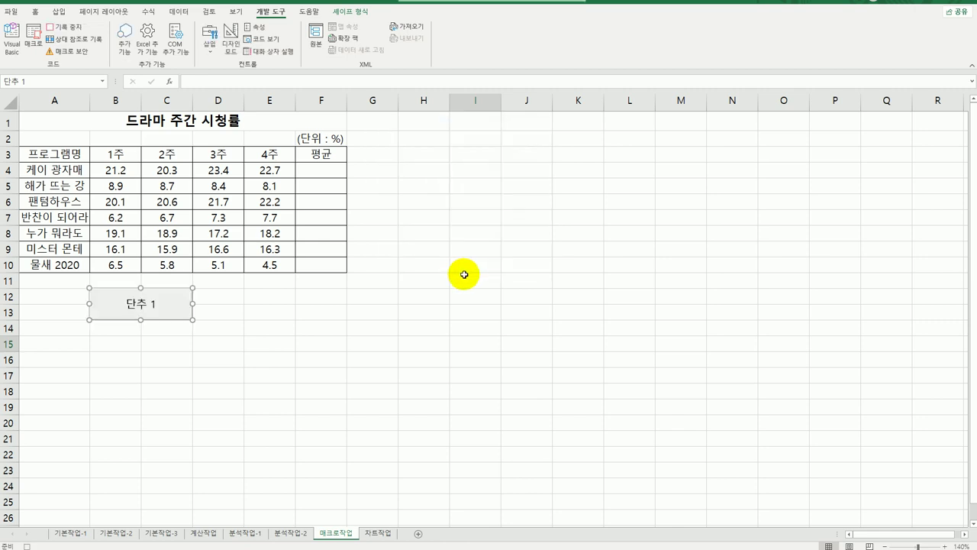
Enter the formula =AVERAGE(B4:E4) in cell F4 to average the four weekly ratings.
{"action": "left_click", "coordinate": [334, 166]}
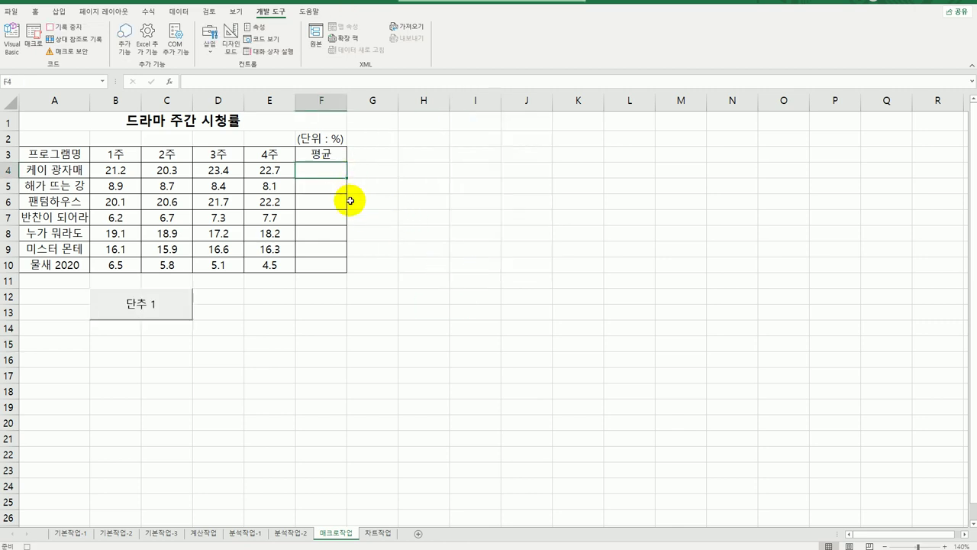
{"action": "type", "text": "="}
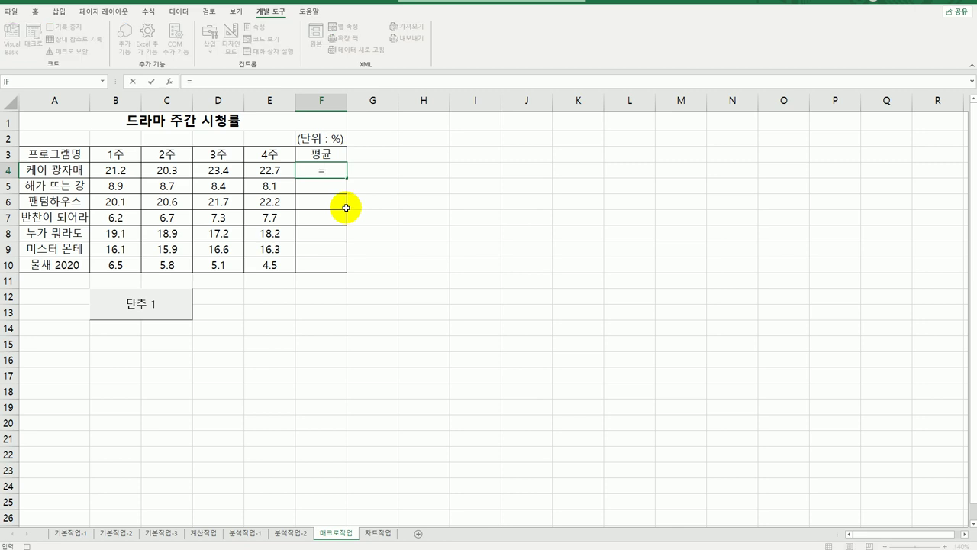
{"action": "type", "text": "av"}
{"action": "key", "text": "Down"}
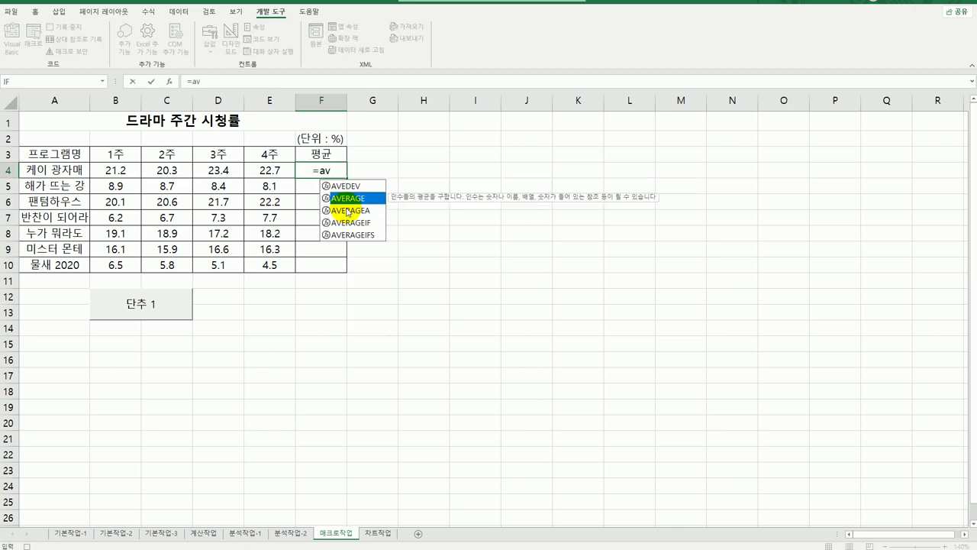
{"action": "key", "text": "Tab"}
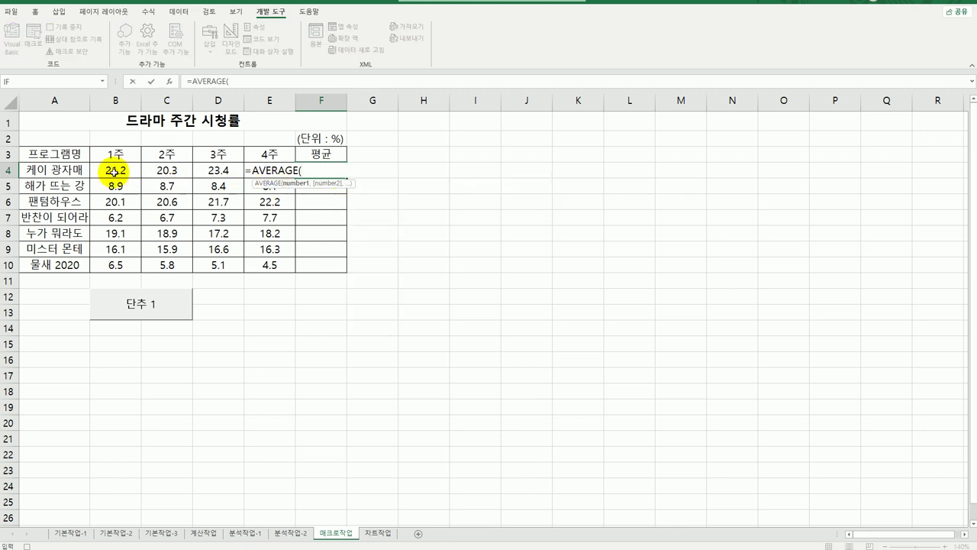
{"action": "left_click_drag", "start_coordinate": [114, 170], "coordinate": [262, 168]}
{"action": "key", "text": "Return"}
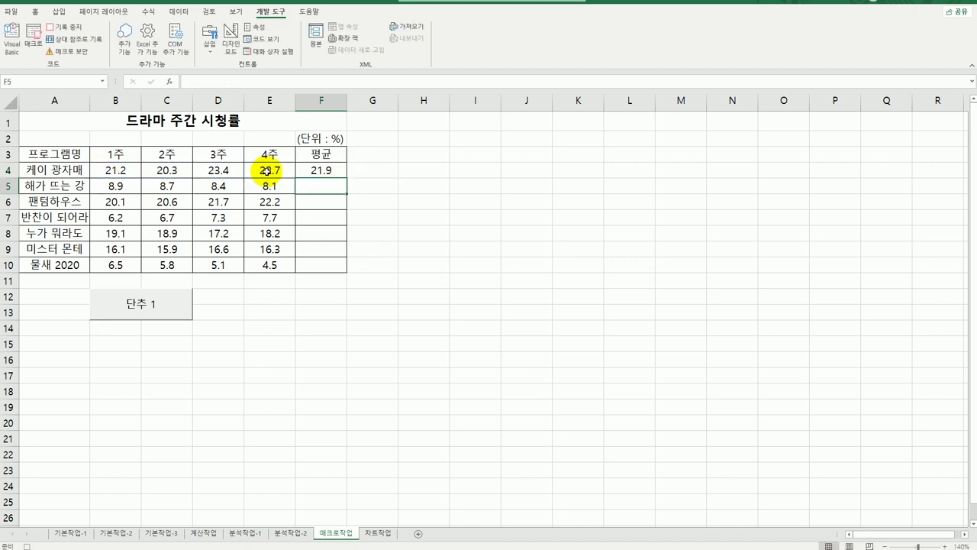
Fill the F4 average formula down through F10 and stop recording the macro.
{"action": "left_click", "coordinate": [319, 171]}
{"action": "left_click_drag", "start_coordinate": [345, 178], "coordinate": [329, 267]}
{"action": "left_click", "coordinate": [331, 265]}
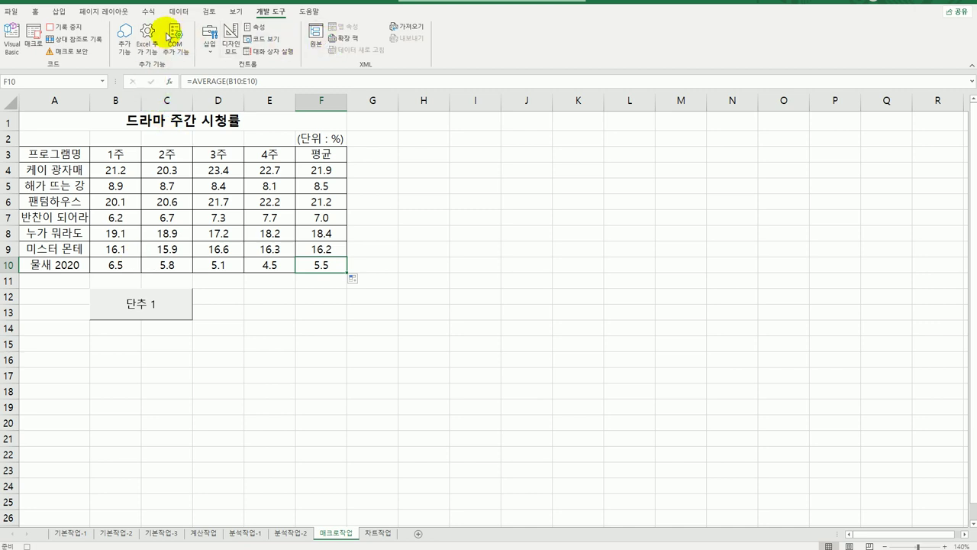
{"action": "left_click", "coordinate": [65, 28]}
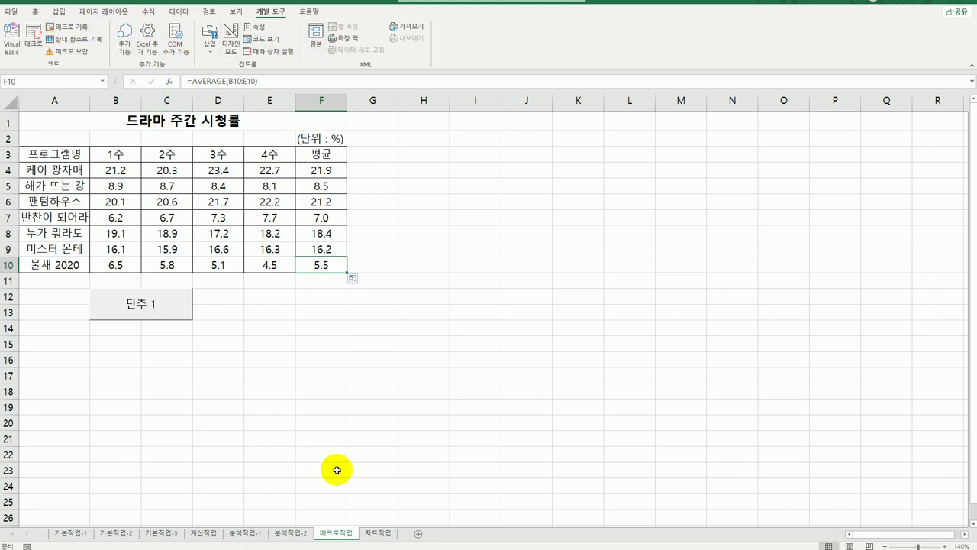
Change the form-control button's label text to 평균.
{"action": "right_click", "coordinate": [155, 313]}
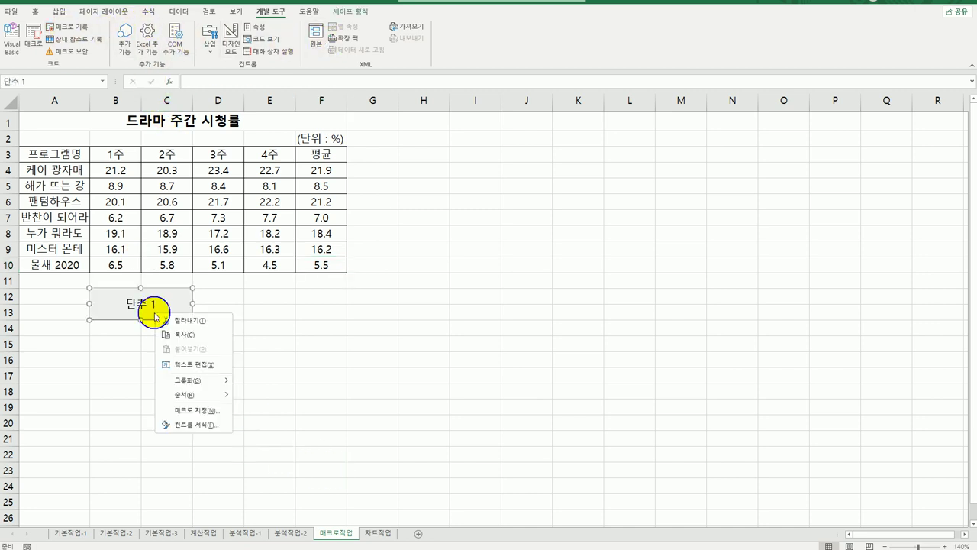
{"action": "left_click", "coordinate": [201, 365]}
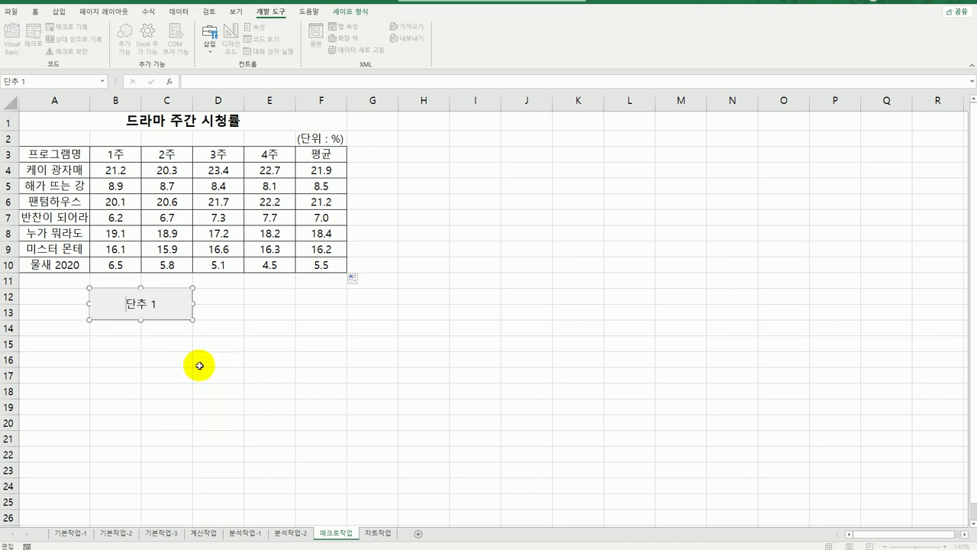
{"action": "key", "text": "ctrl+a"}
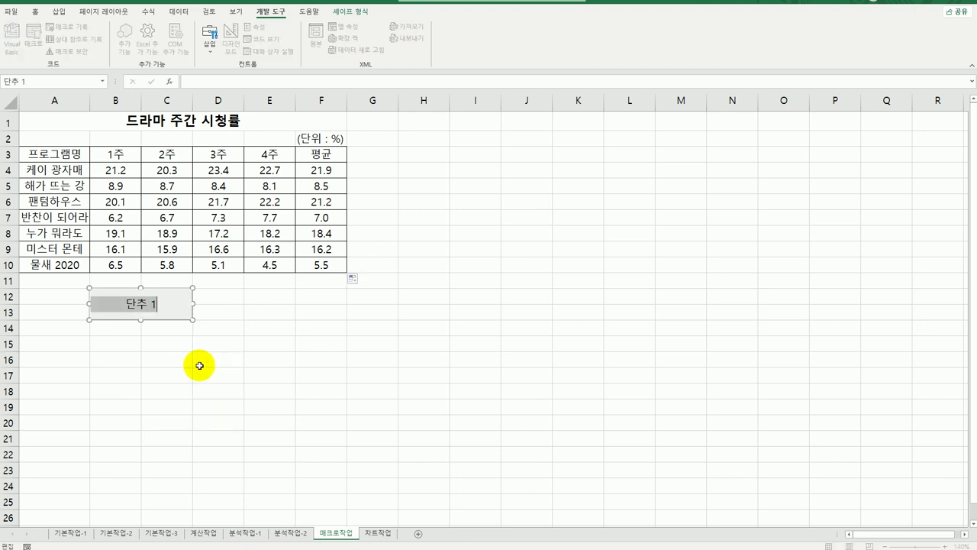
{"action": "type", "text": "v"}
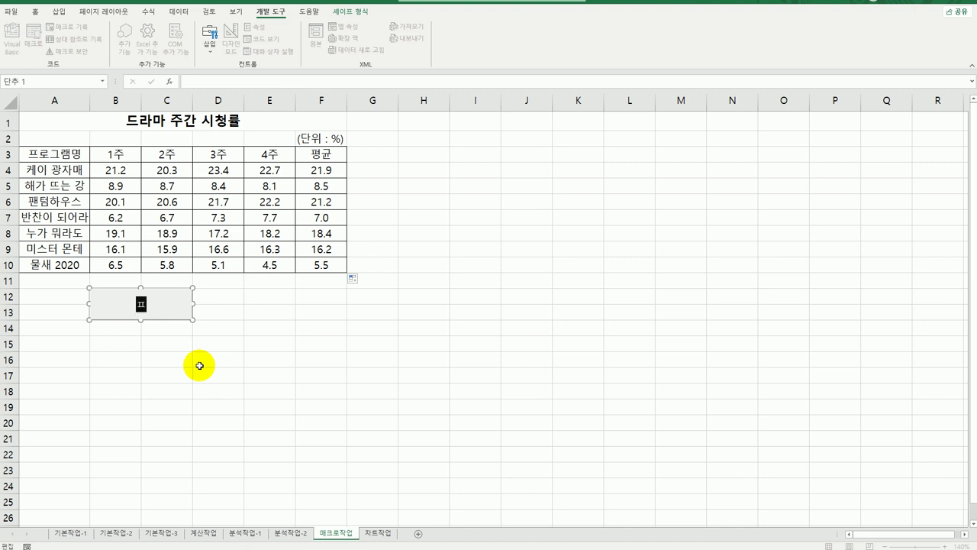
{"action": "type", "text": "jdrbs"}
{"action": "left_click", "coordinate": [239, 369]}
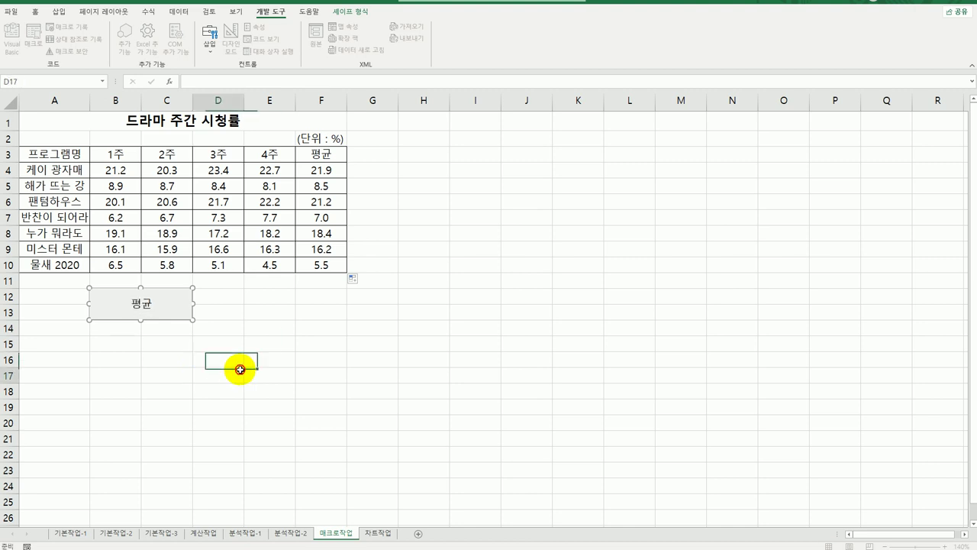
Draw a pentagon block-arrow shape covering E12:F13 and enter the text 서식 in it.
{"action": "left_click", "coordinate": [59, 12]}
{"action": "left_click", "coordinate": [120, 37]}
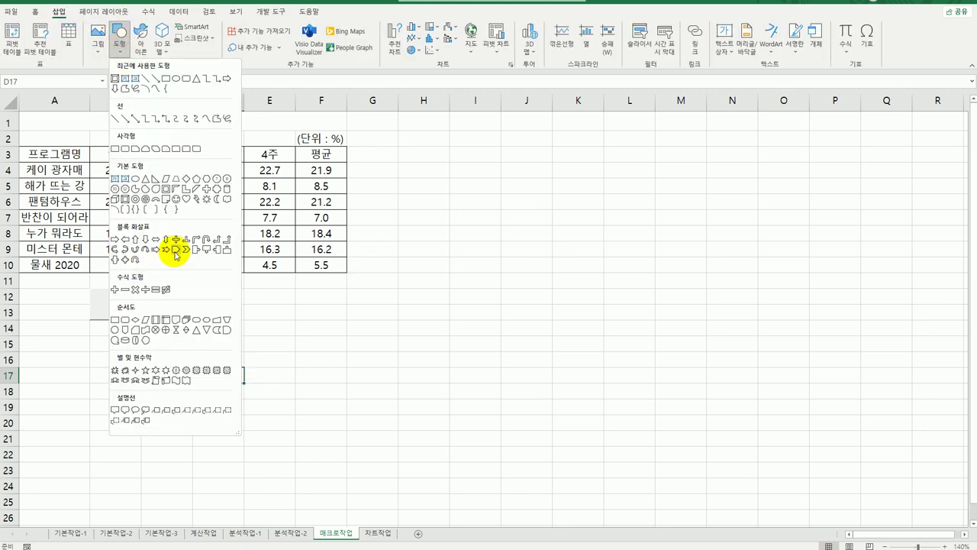
{"action": "left_click", "coordinate": [176, 252]}
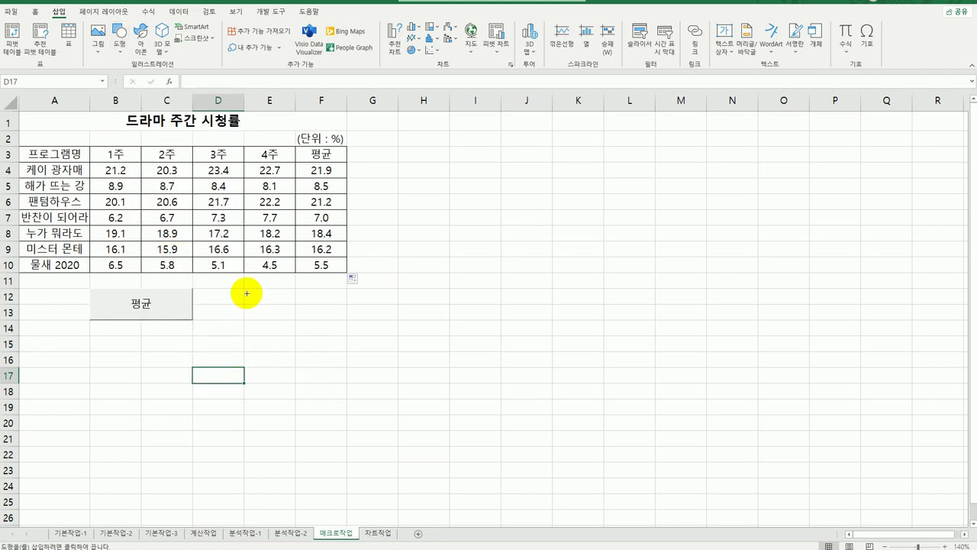
{"action": "left_click_drag", "start_coordinate": [244, 288], "coordinate": [346, 319]}
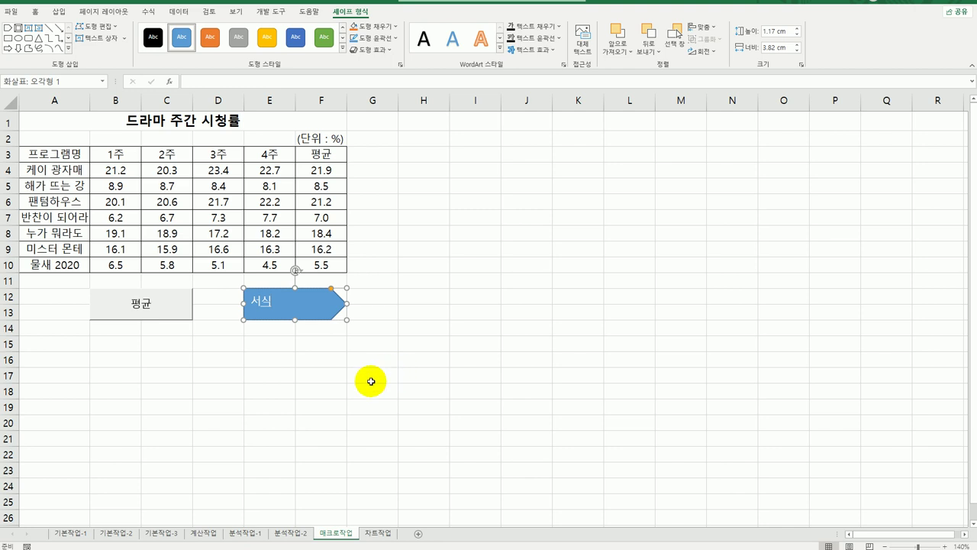
Assign a new macro named 서식 to the pentagon arrow and start recording it in the current workbook.
{"action": "right_click", "coordinate": [320, 291]}
{"action": "left_click", "coordinate": [389, 482]}
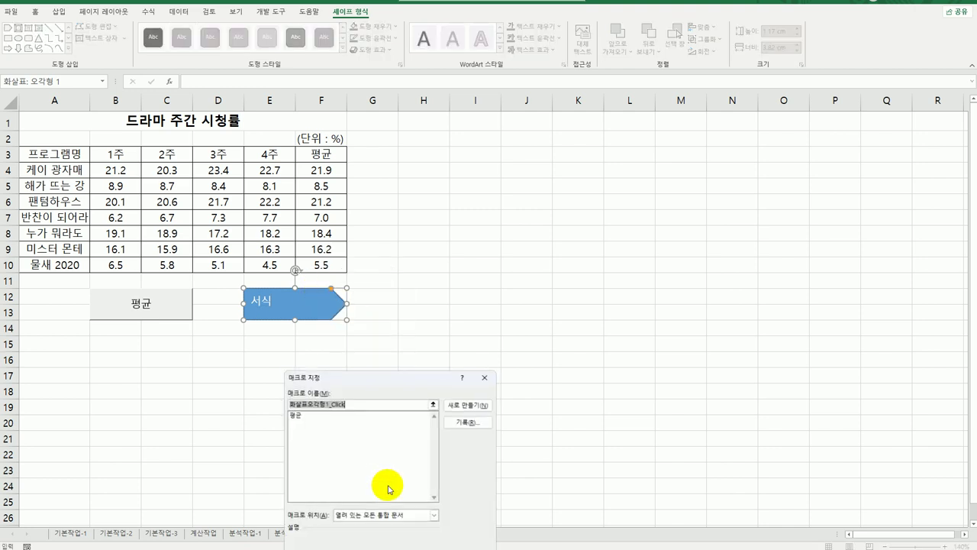
{"action": "left_click_drag", "start_coordinate": [381, 377], "coordinate": [507, 210]}
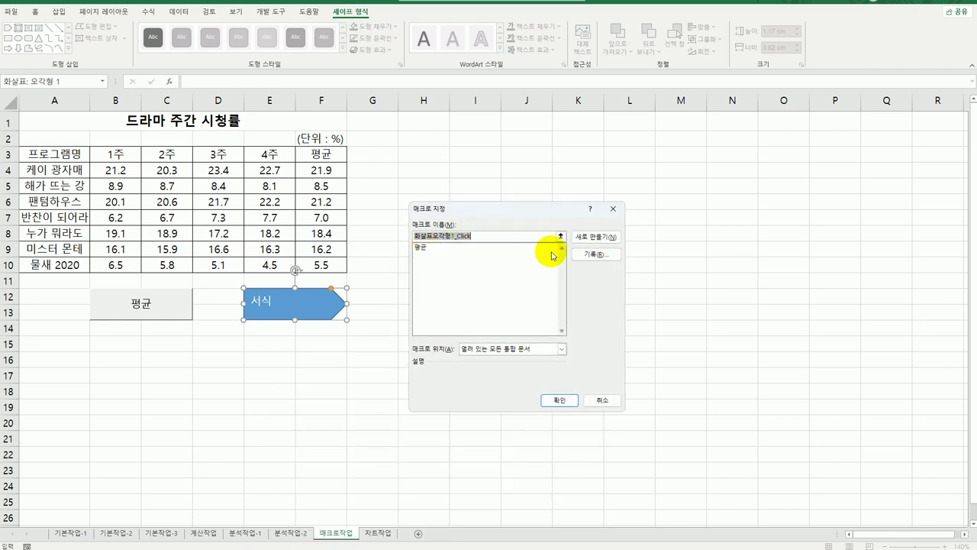
{"action": "type", "text": "ㅅ"}
{"action": "left_click", "coordinate": [580, 256]}
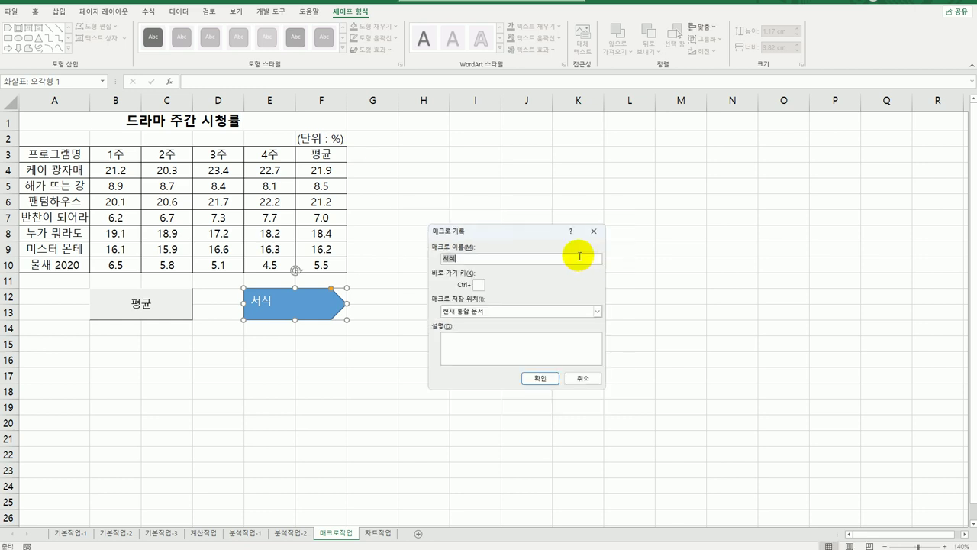
{"action": "left_click", "coordinate": [540, 378]}
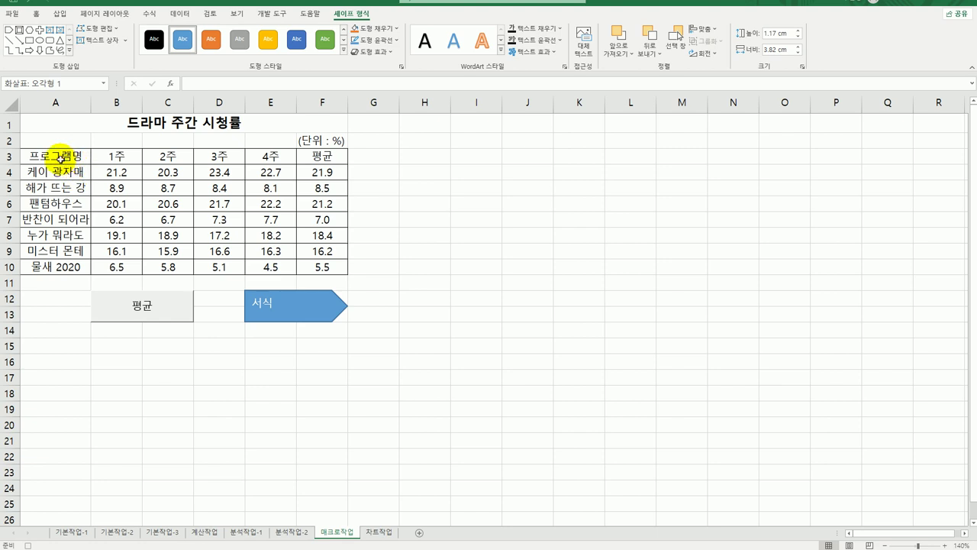
Format the header range A3:F3 with the standard yellow font color and standard red fill.
{"action": "left_click_drag", "start_coordinate": [59, 158], "coordinate": [315, 157]}
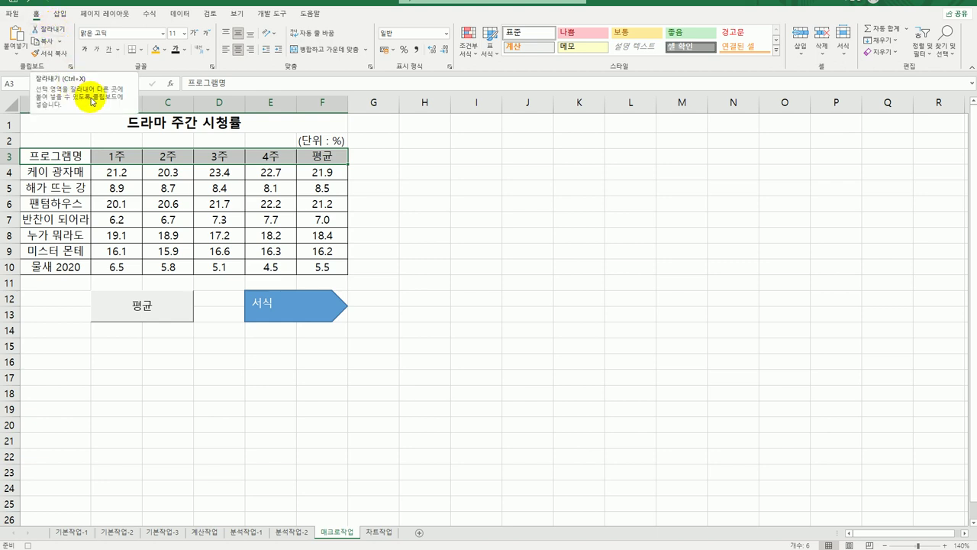
{"action": "left_click", "coordinate": [187, 55]}
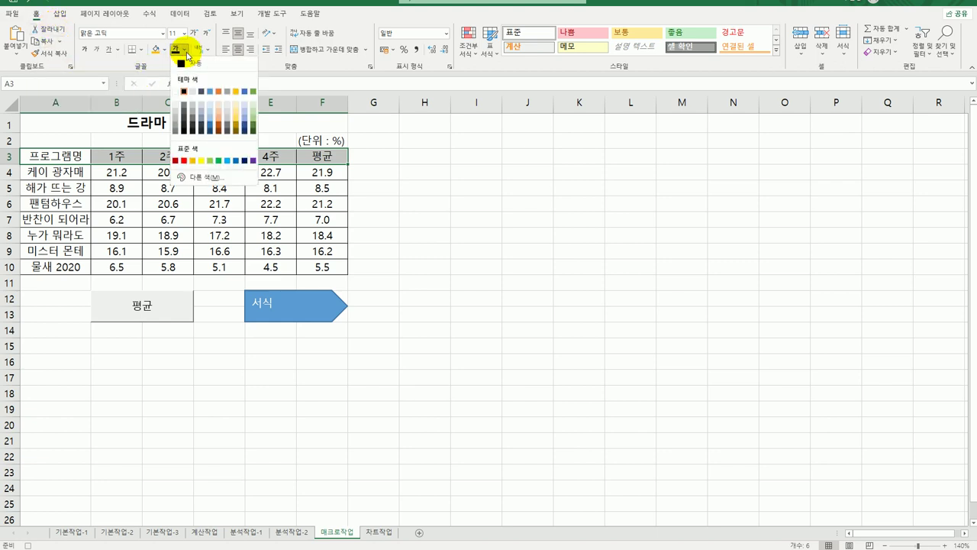
{"action": "left_click", "coordinate": [201, 159]}
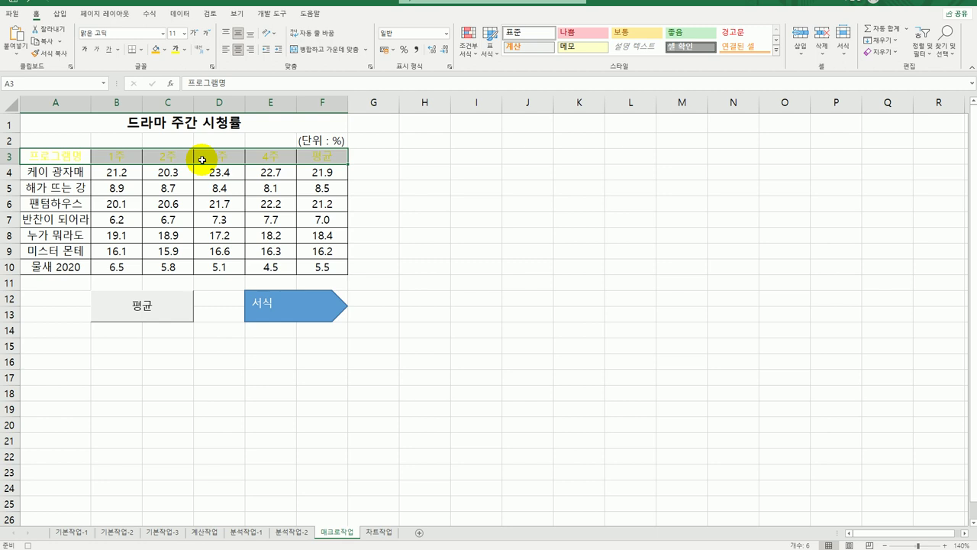
{"action": "left_click", "coordinate": [164, 50]}
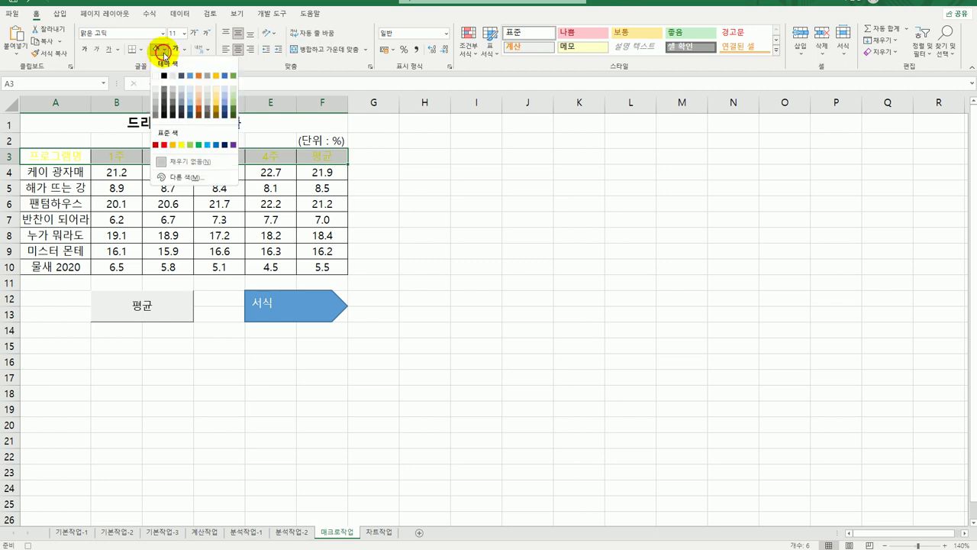
{"action": "left_click", "coordinate": [164, 145]}
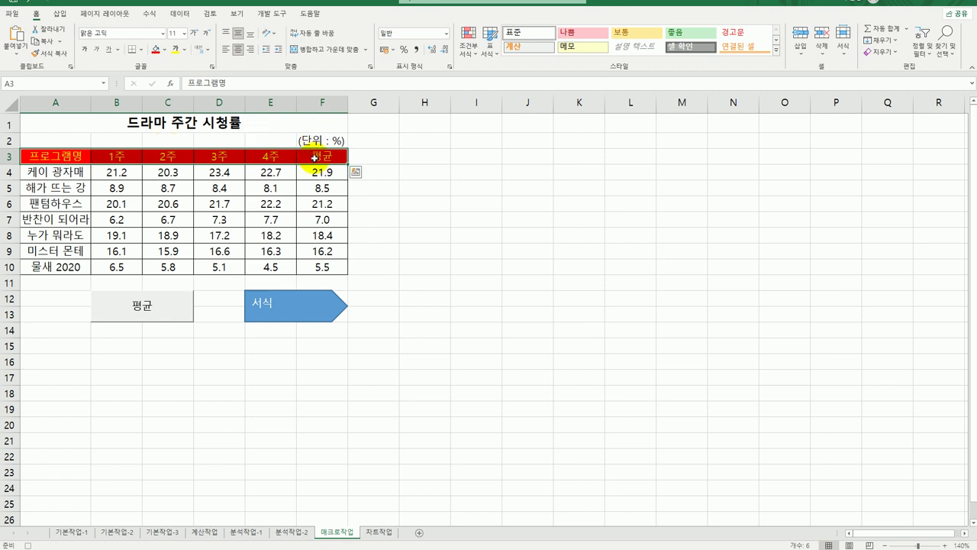
{"action": "left_click", "coordinate": [316, 157]}
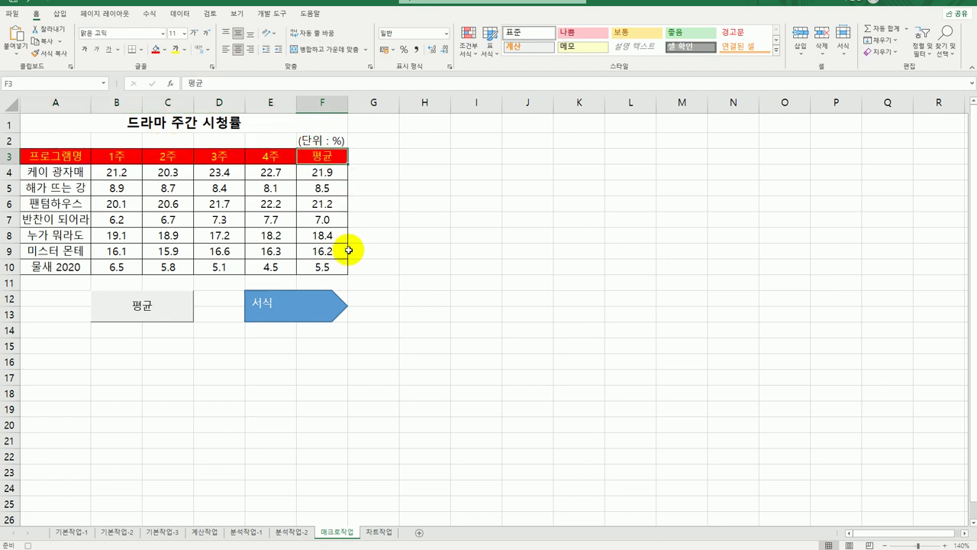
Stop recording the 서식 macro and deselect the header cells.
{"action": "left_click", "coordinate": [268, 13]}
{"action": "left_click", "coordinate": [82, 32]}
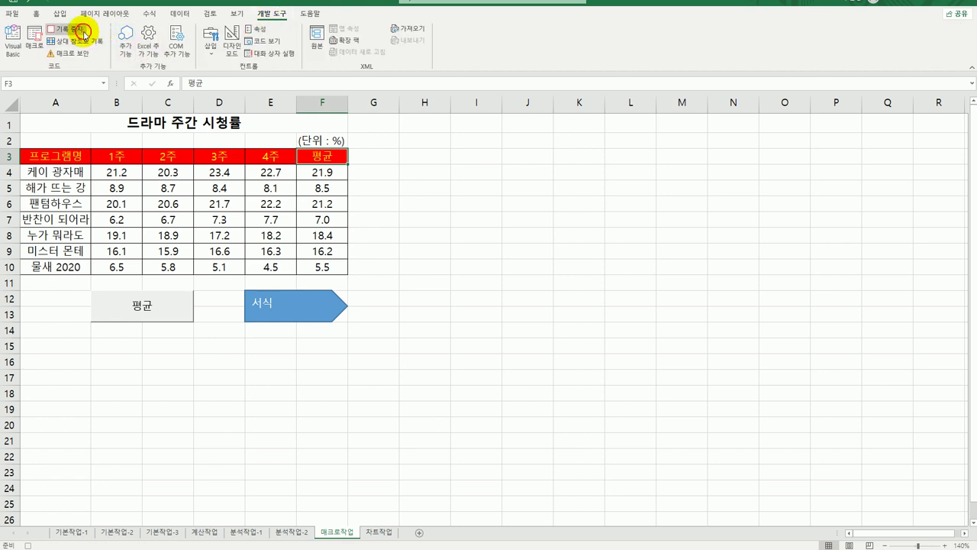
{"action": "left_click", "coordinate": [391, 375]}
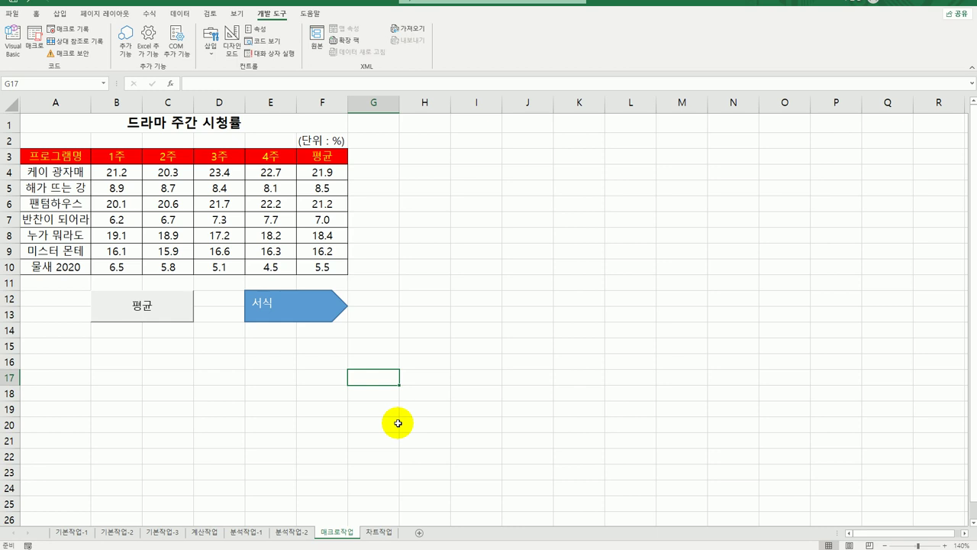
On sheet 차트작업, delete the 판매단가 series from the line chart.
{"action": "left_click", "coordinate": [374, 533]}
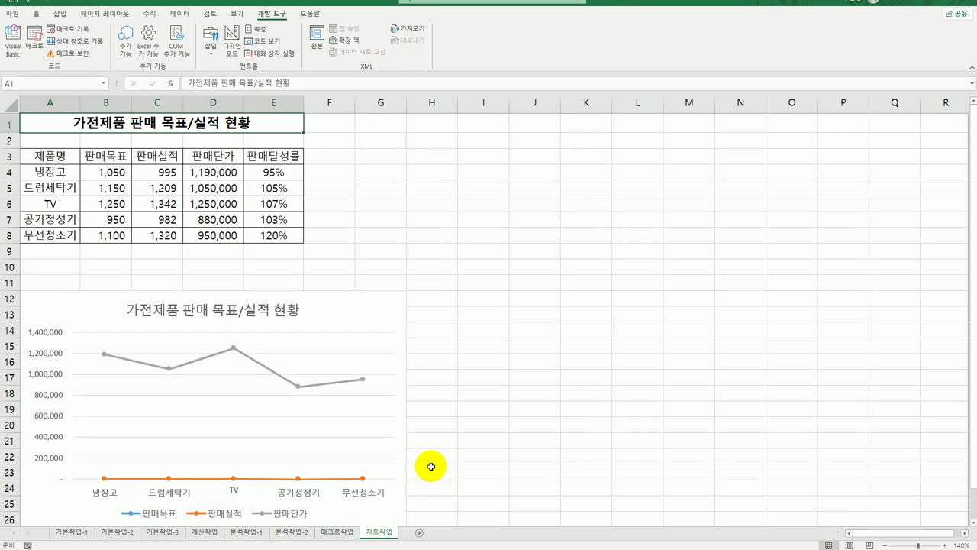
{"action": "scroll", "coordinate": [441, 464], "scroll_direction": "down", "scroll_amount": 2}
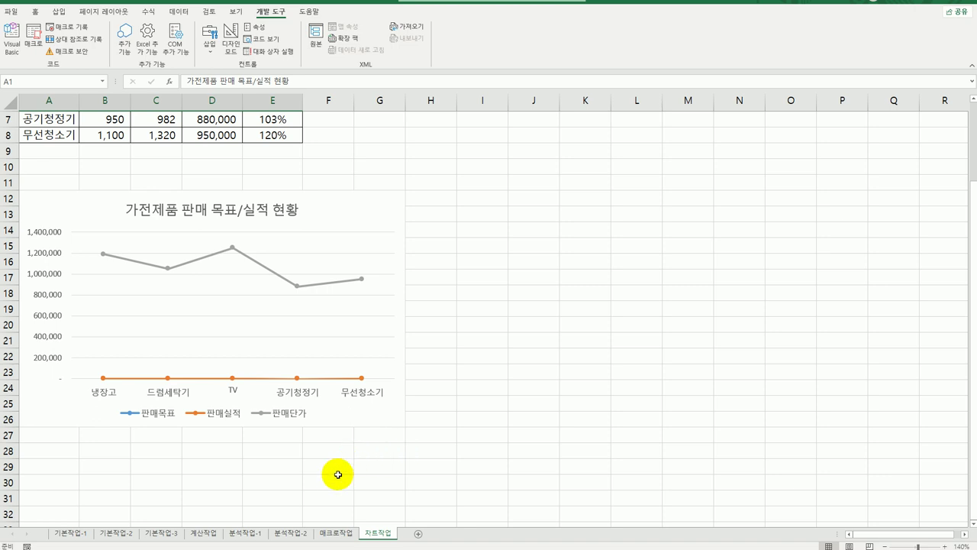
{"action": "left_click", "coordinate": [231, 247]}
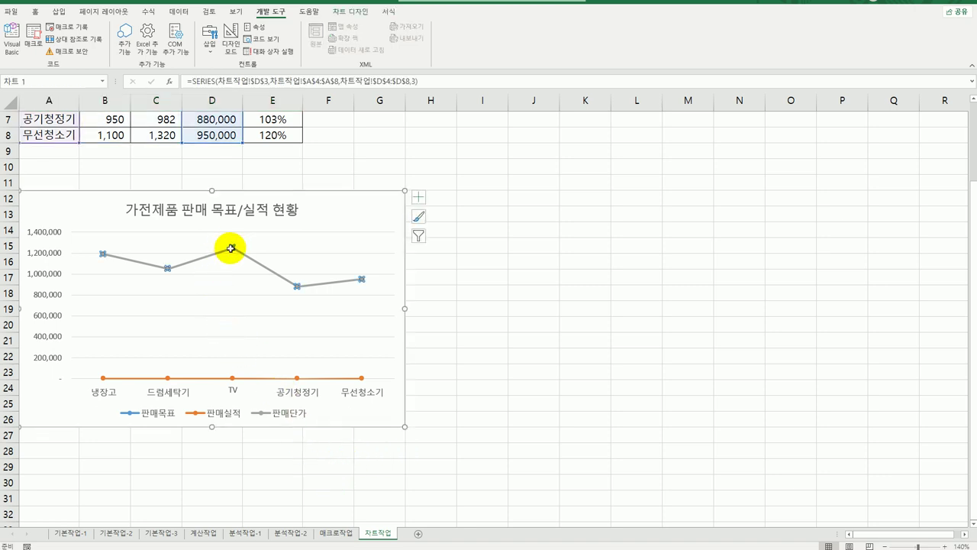
{"action": "key", "text": "Delete"}
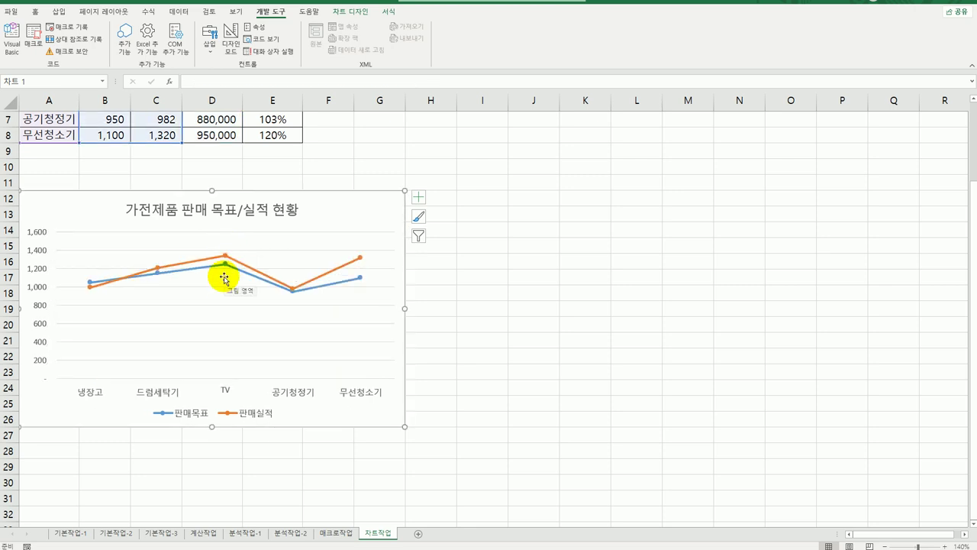
Change the 가전제품 판매 목표/실적 현황 chart to the clustered column type (묶은 세로 막대형).
{"action": "right_click", "coordinate": [311, 211]}
{"action": "left_click", "coordinate": [360, 313]}
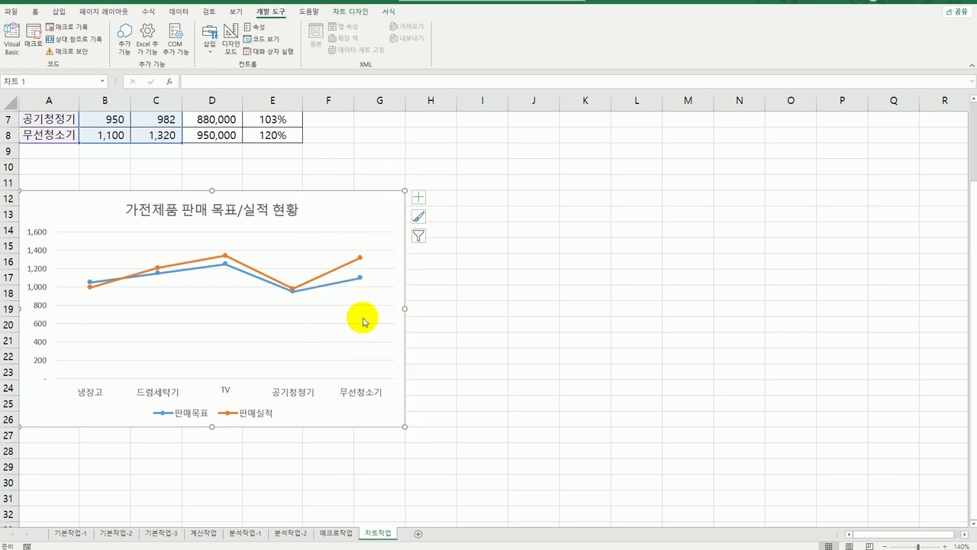
{"action": "left_click_drag", "start_coordinate": [384, 130], "coordinate": [509, 149]}
{"action": "left_click", "coordinate": [477, 203]}
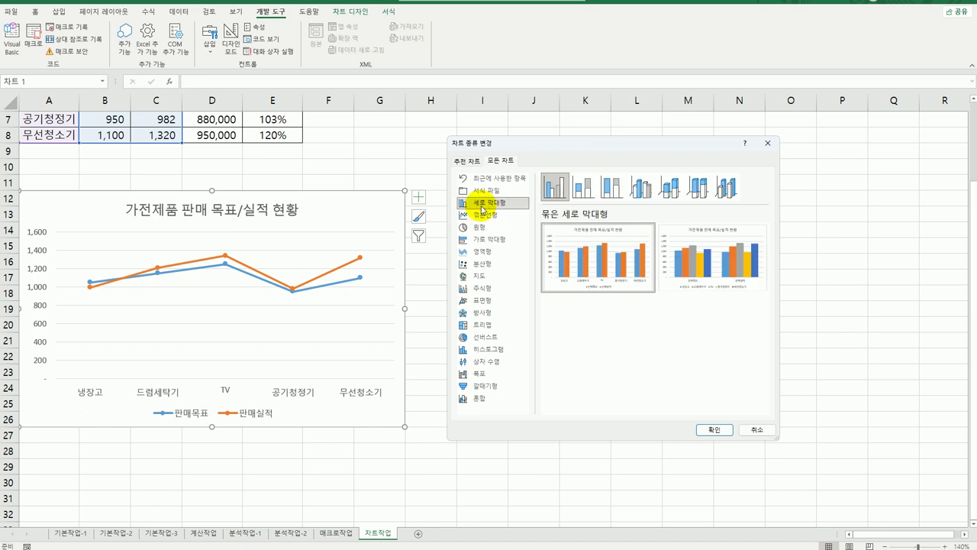
{"action": "left_click", "coordinate": [714, 430]}
{"action": "left_click", "coordinate": [690, 442]}
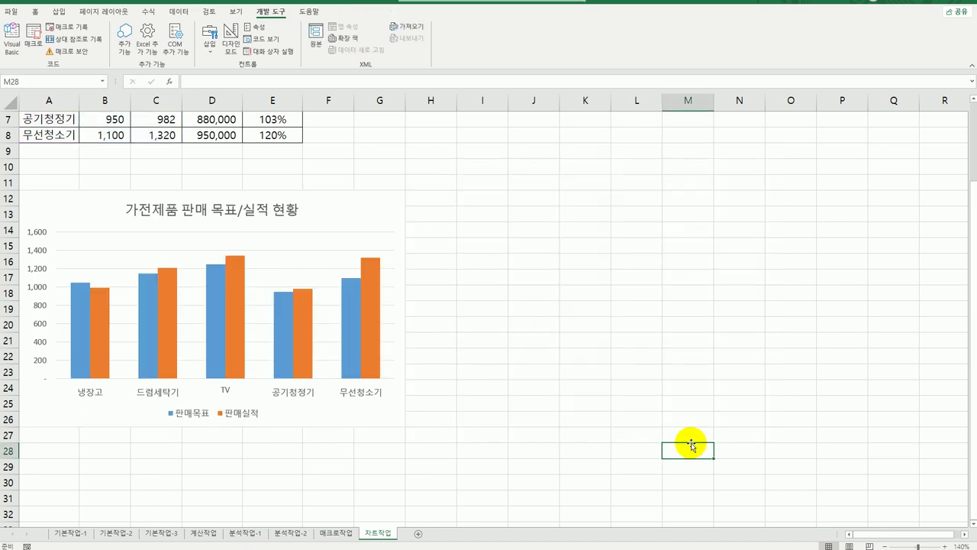
Set the chart's vertical value axis to minimum 500, maximum 1500 and major unit 200.
{"action": "left_click", "coordinate": [37, 256]}
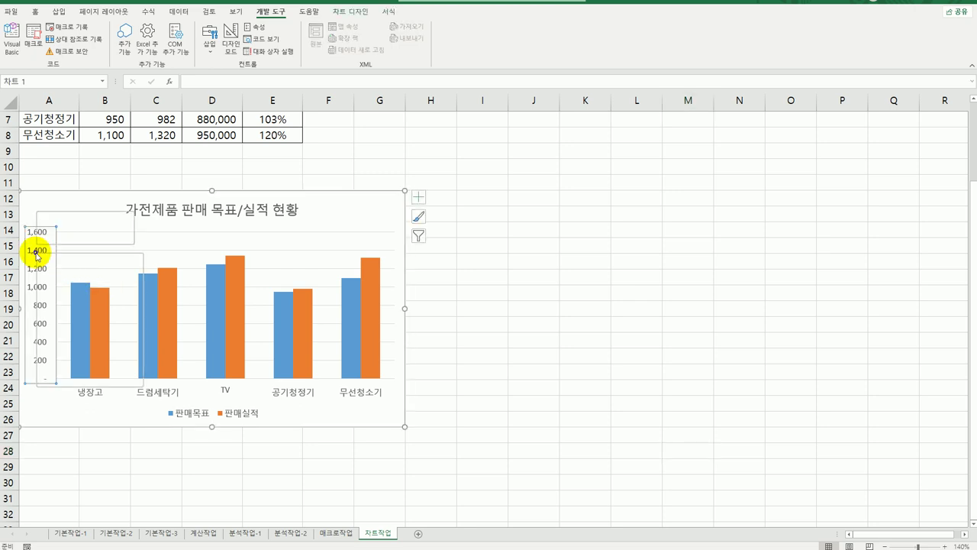
{"action": "right_click", "coordinate": [36, 251]}
{"action": "left_click", "coordinate": [66, 377]}
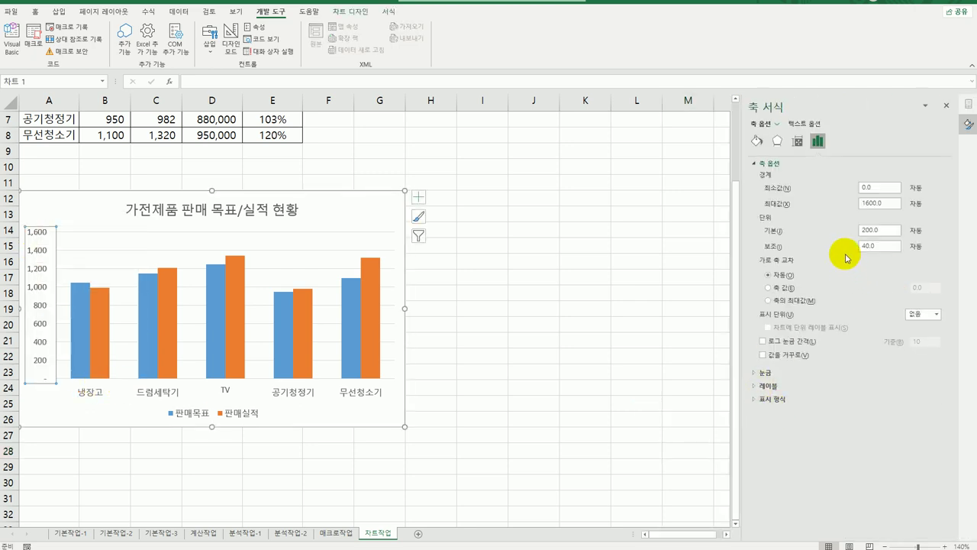
{"action": "left_click_drag", "start_coordinate": [887, 187], "coordinate": [829, 188]}
{"action": "type", "text": "500"}
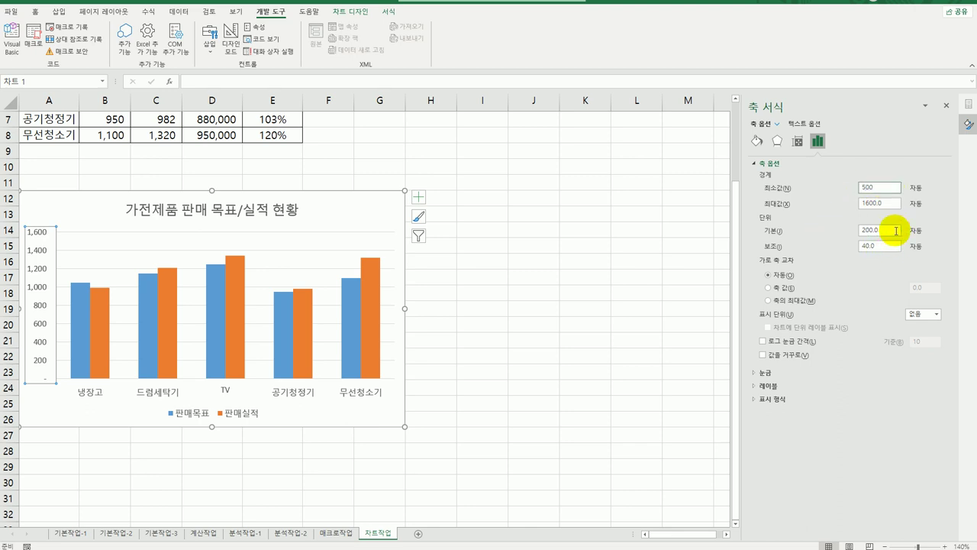
{"action": "left_click", "coordinate": [892, 202]}
{"action": "left_click_drag", "start_coordinate": [893, 202], "coordinate": [784, 206]}
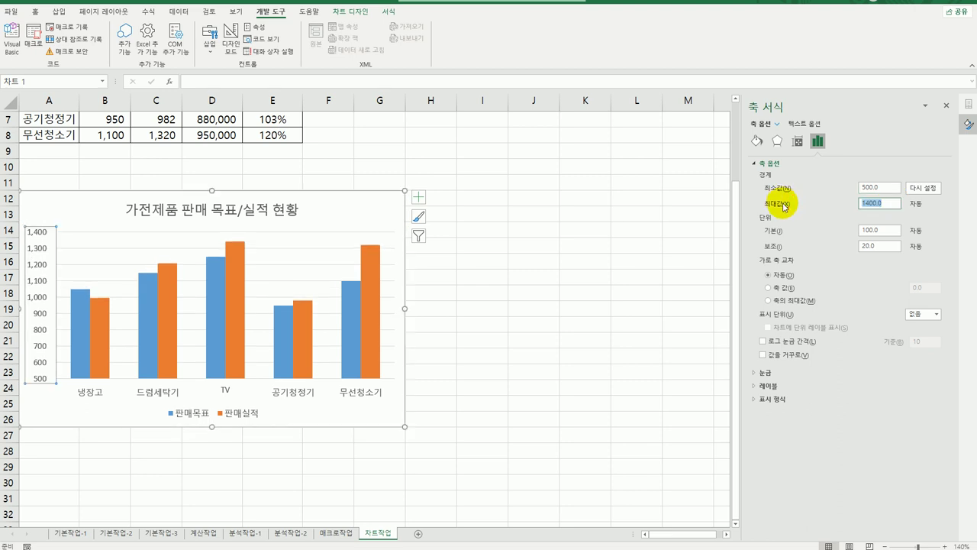
{"action": "type", "text": "1500"}
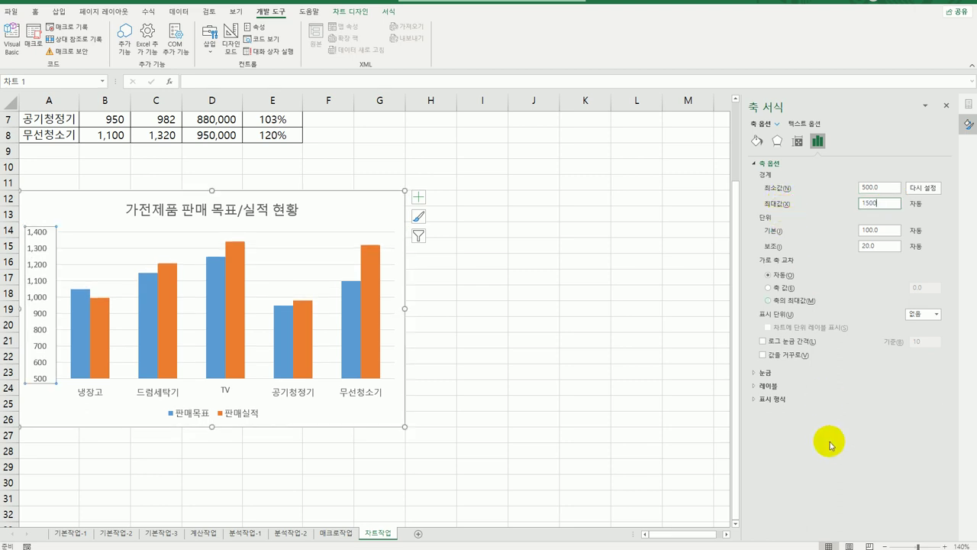
{"action": "left_click_drag", "start_coordinate": [881, 231], "coordinate": [816, 235]}
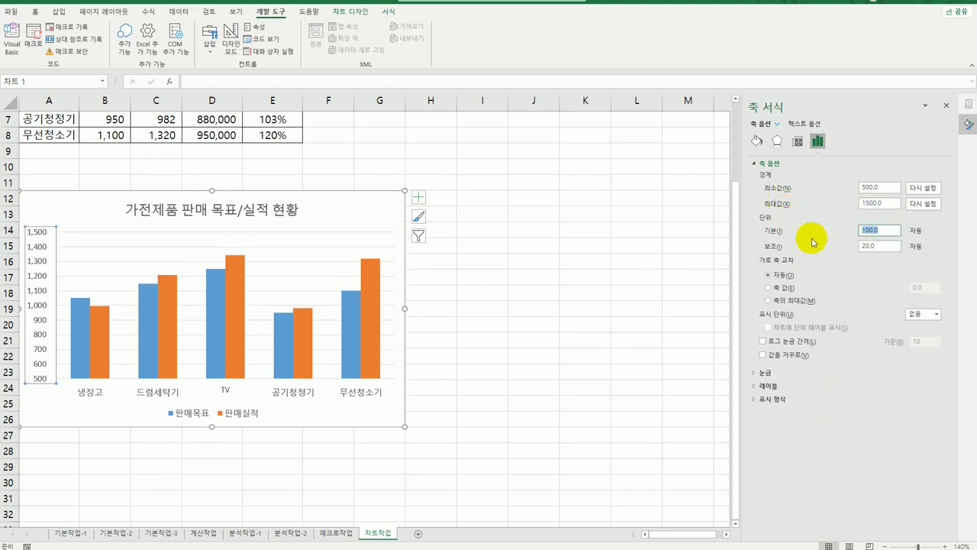
{"action": "type", "text": "200"}
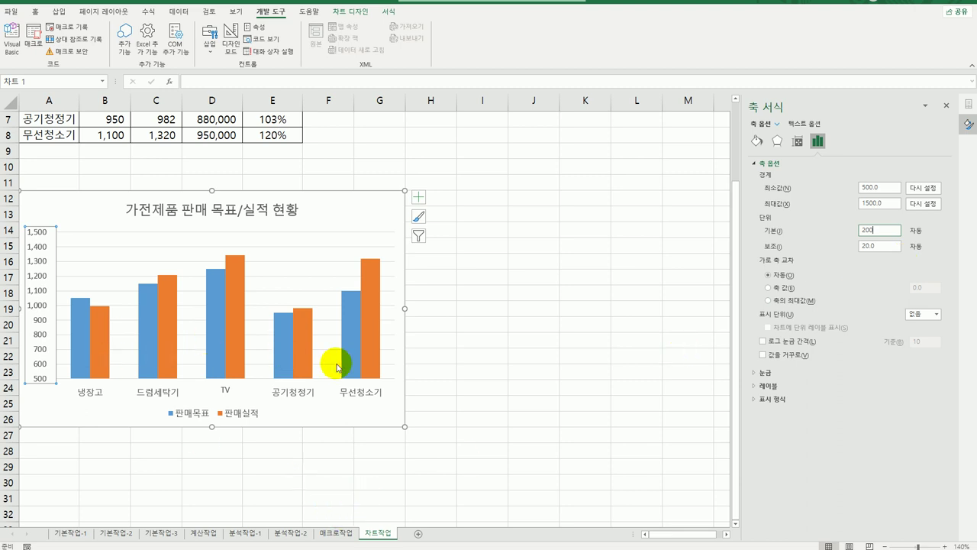
Add a data label to only the TV column of the 판매실적 series.
{"action": "left_click", "coordinate": [238, 332]}
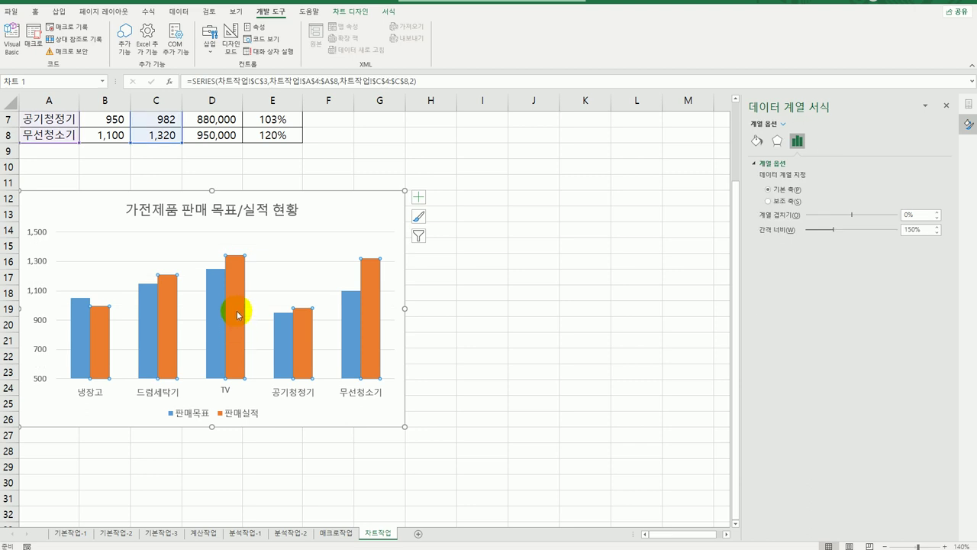
{"action": "left_click", "coordinate": [238, 314]}
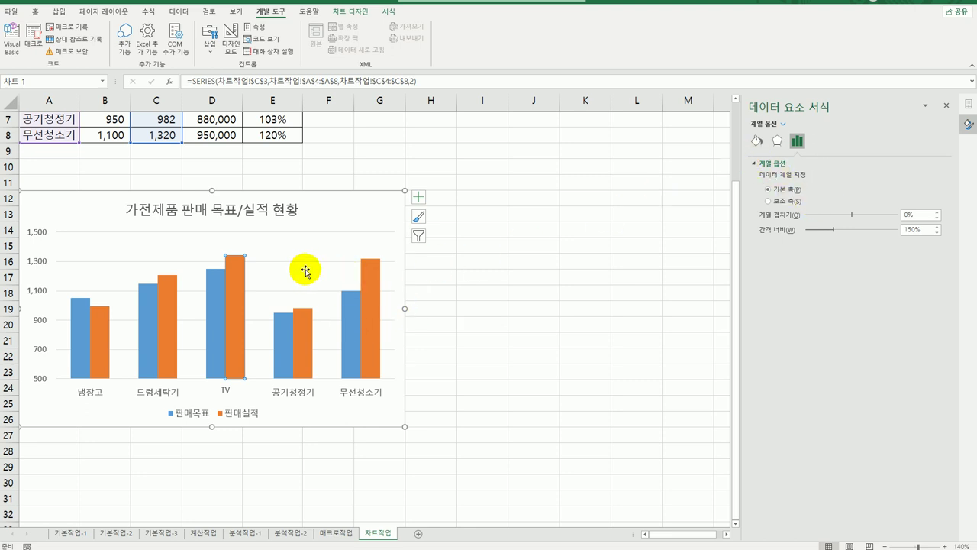
{"action": "right_click", "coordinate": [241, 281]}
{"action": "left_click", "coordinate": [313, 356]}
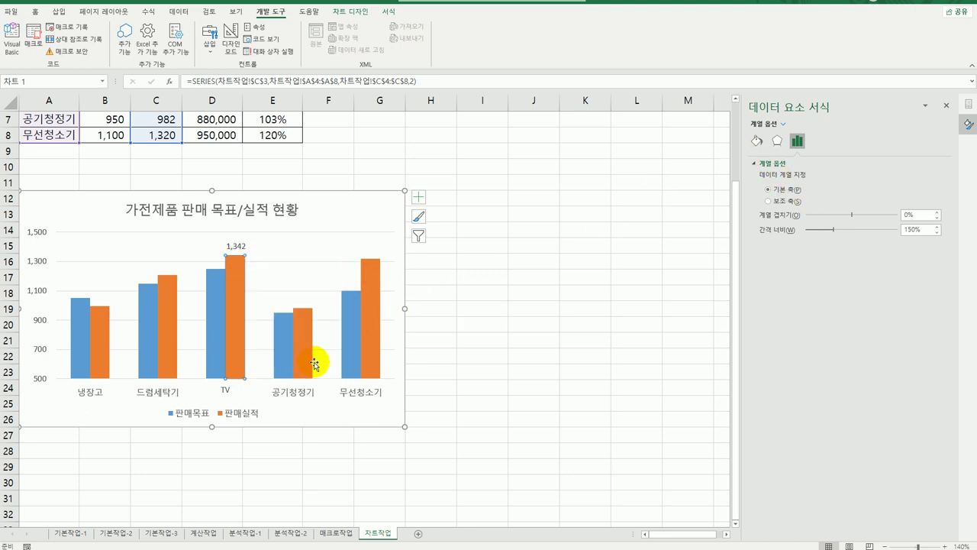
Add a data label to only the TV column of the 판매목표 series.
{"action": "mouse_move", "coordinate": [242, 286]}
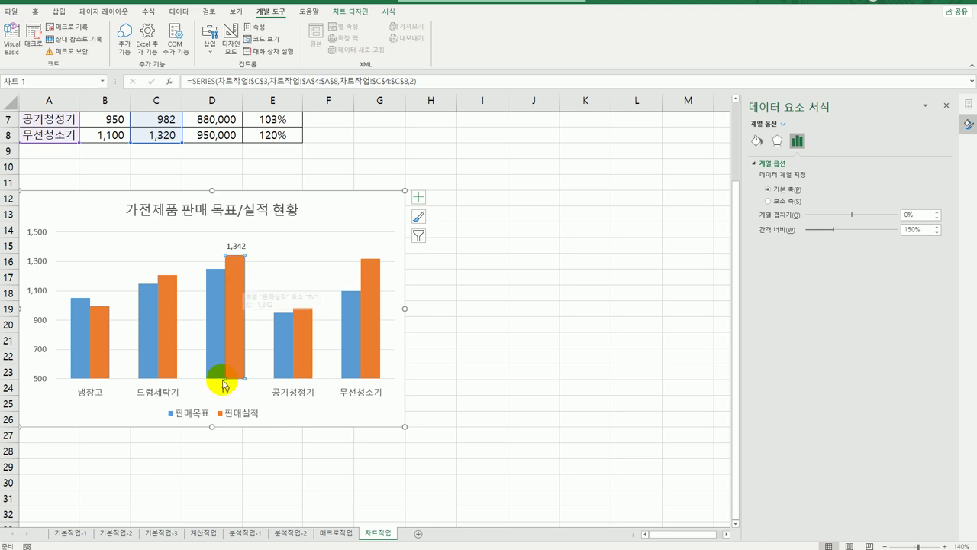
{"action": "left_click", "coordinate": [217, 324]}
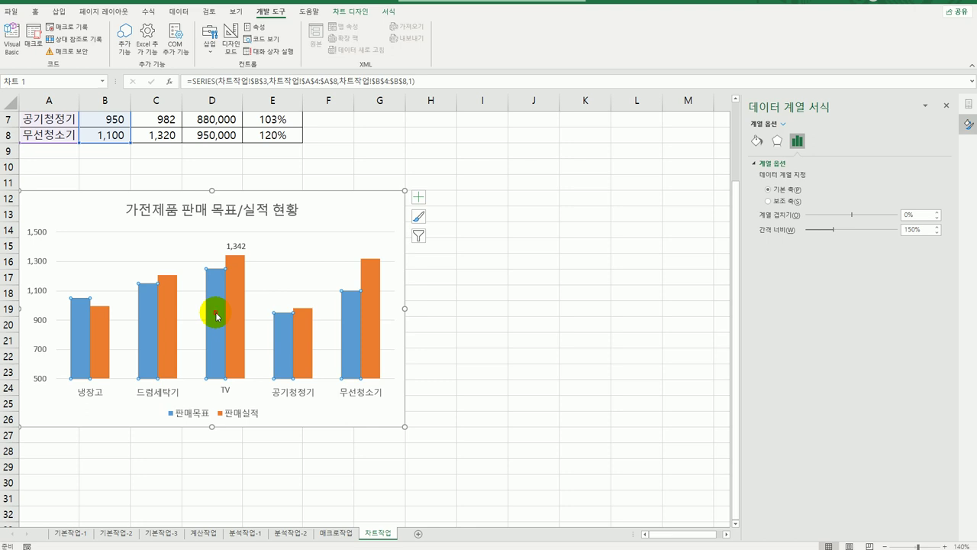
{"action": "left_click", "coordinate": [217, 316]}
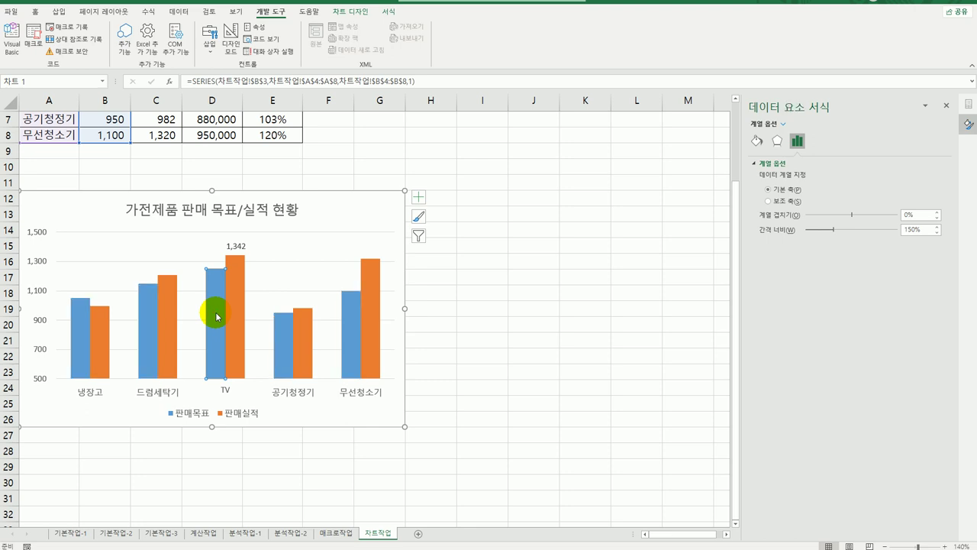
{"action": "right_click", "coordinate": [217, 316]}
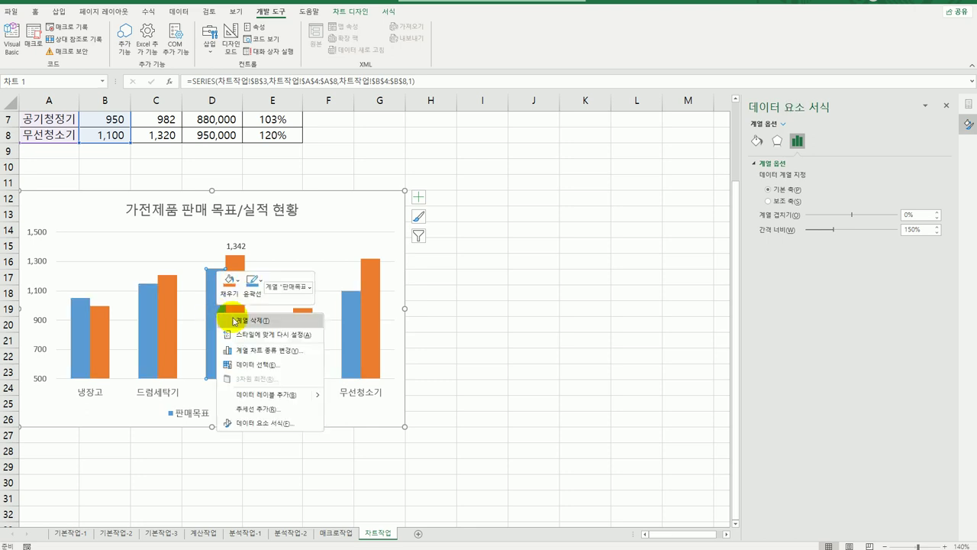
{"action": "left_click", "coordinate": [258, 393]}
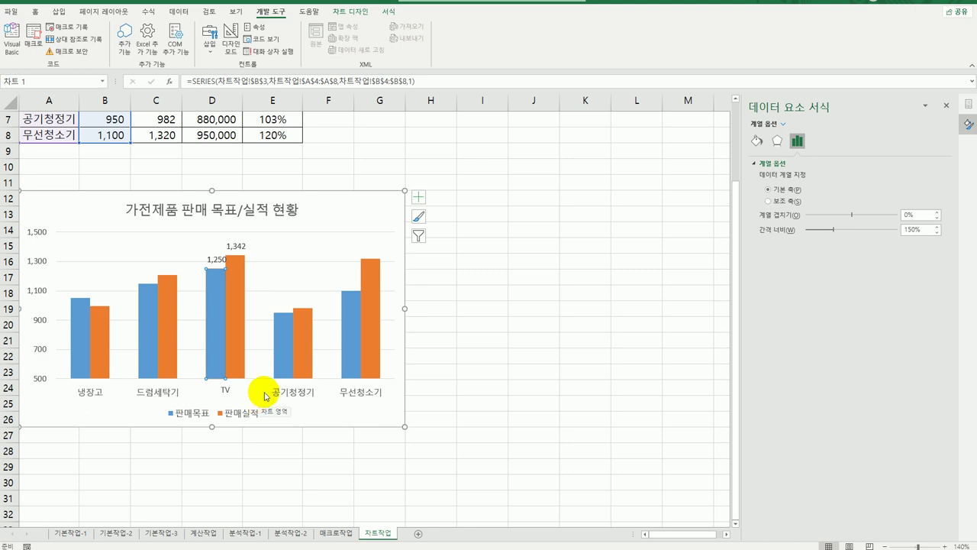
Apply the centred inner shadow preset (안쪽) to the chart area.
{"action": "left_click", "coordinate": [396, 204]}
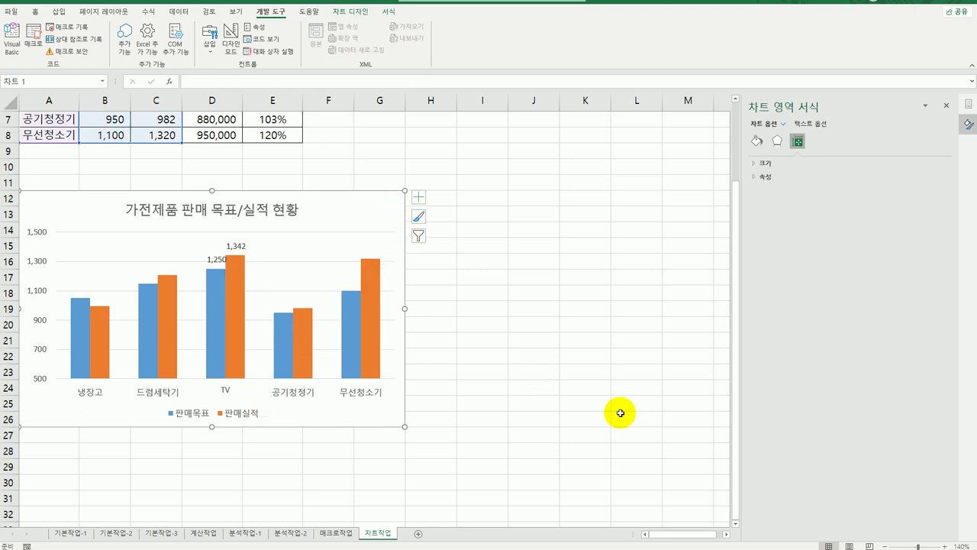
{"action": "left_click", "coordinate": [777, 141]}
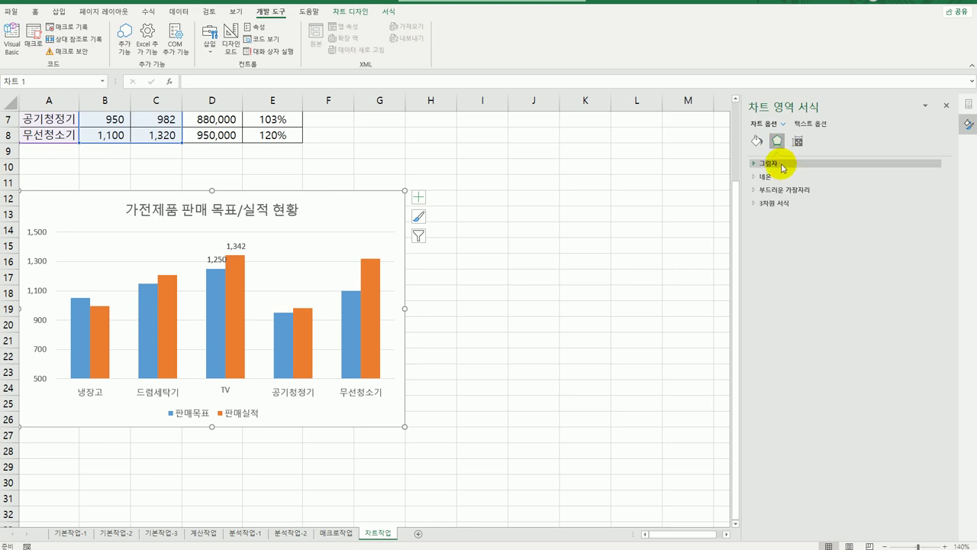
{"action": "left_click", "coordinate": [778, 162]}
{"action": "left_click", "coordinate": [936, 183]}
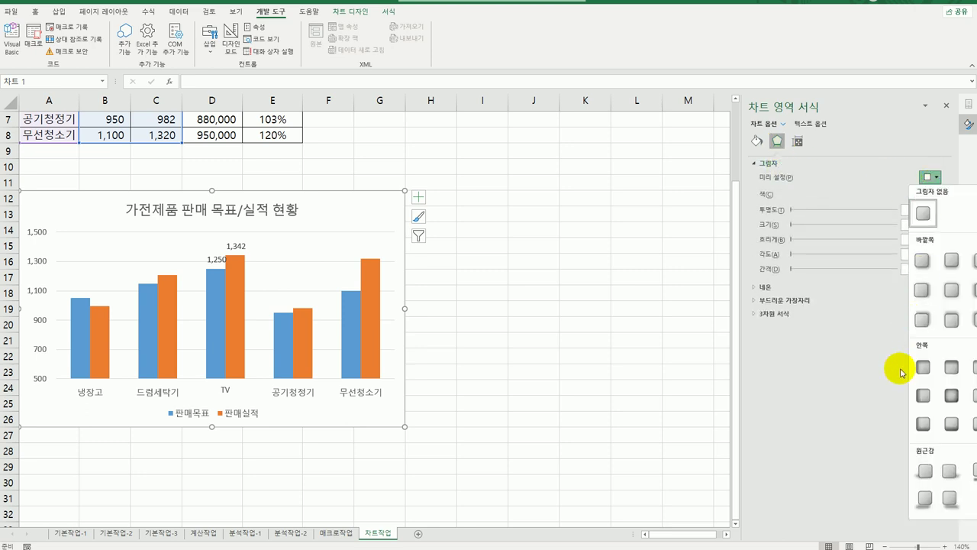
{"action": "left_click", "coordinate": [951, 396]}
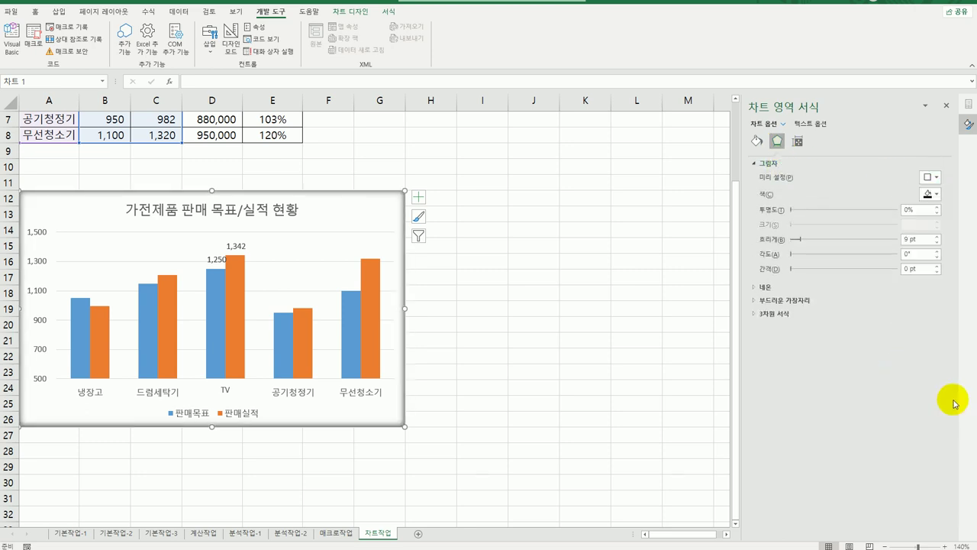
Give the chart area's border rounded corners (둥근 모서리) and deselect the chart.
{"action": "left_click", "coordinate": [757, 142]}
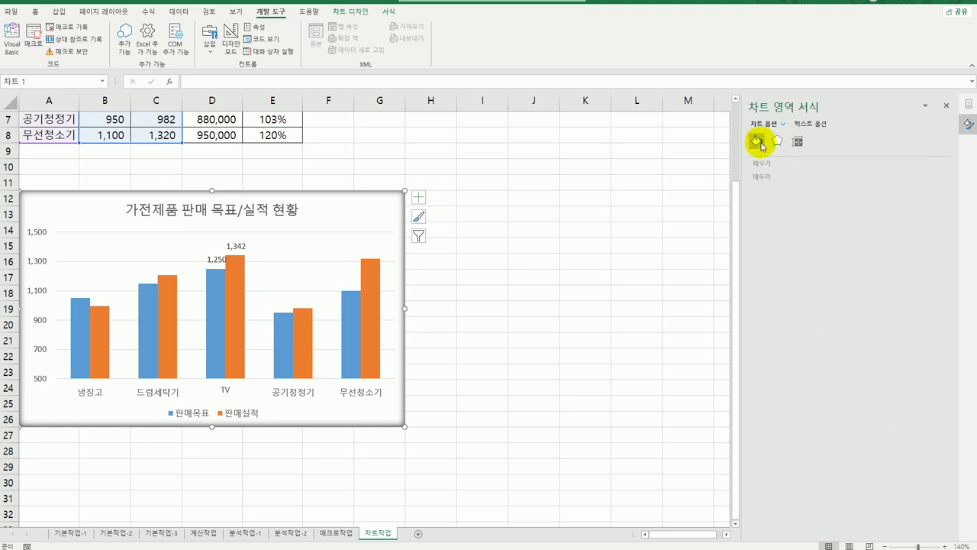
{"action": "left_click", "coordinate": [765, 176]}
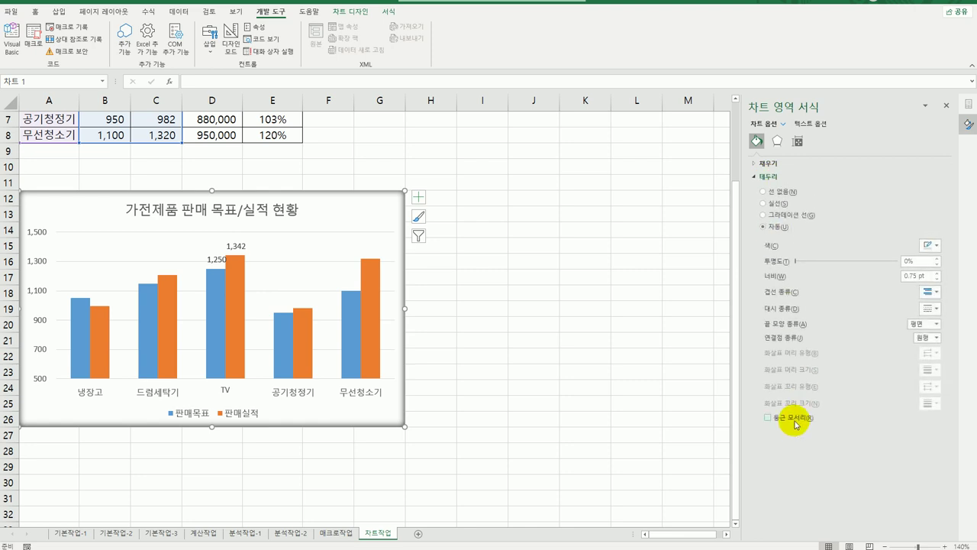
{"action": "left_click", "coordinate": [792, 425]}
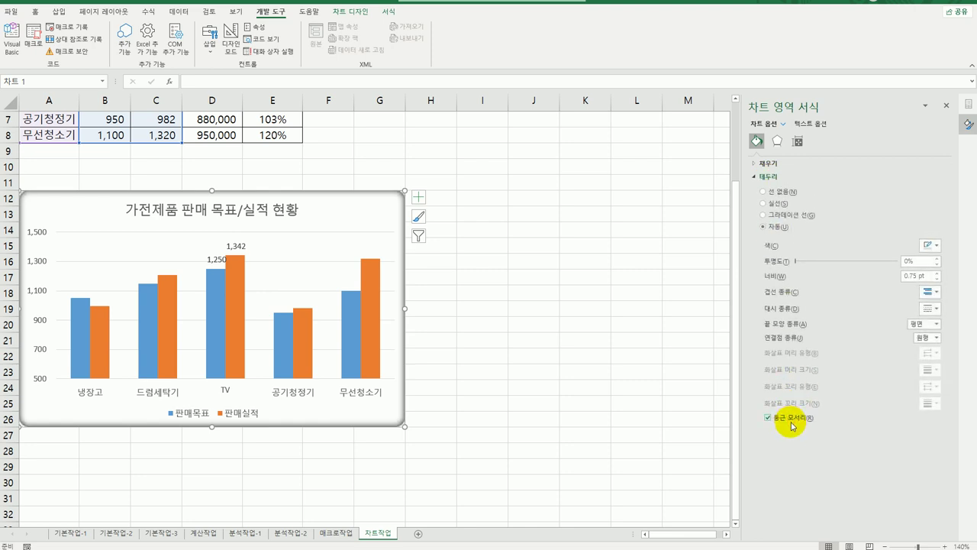
{"action": "left_click", "coordinate": [548, 421]}
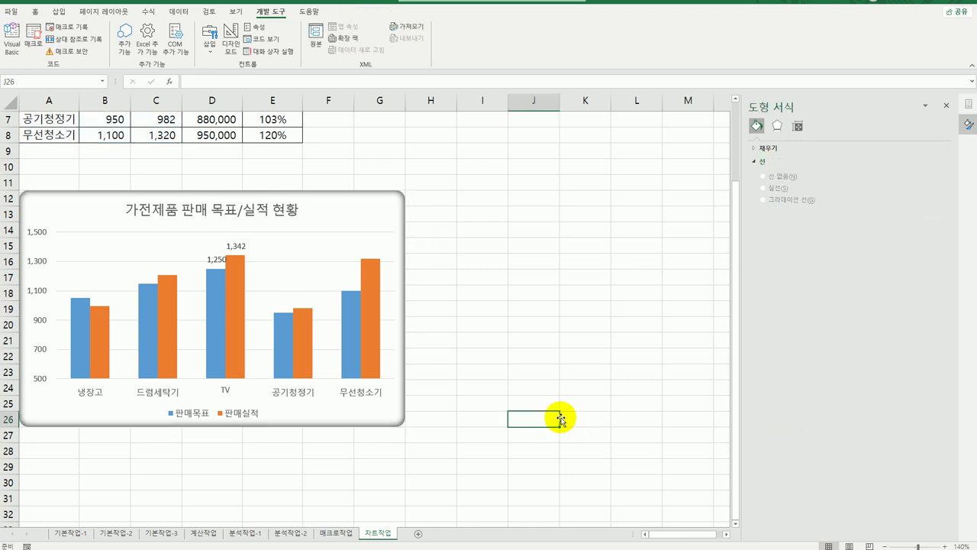